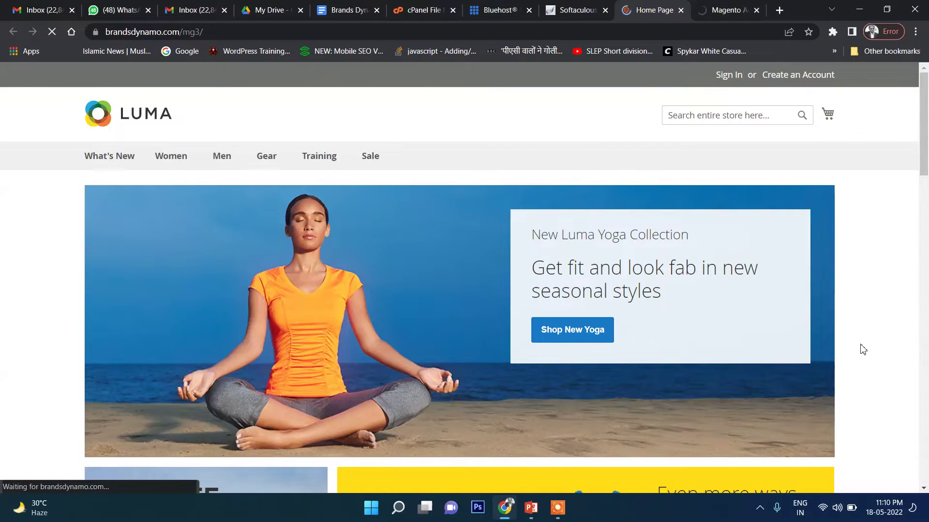
- Examine the storefront home page's main banner, promotional blocks and Hot Sellers products
scroll(823, 379, "down", 15)
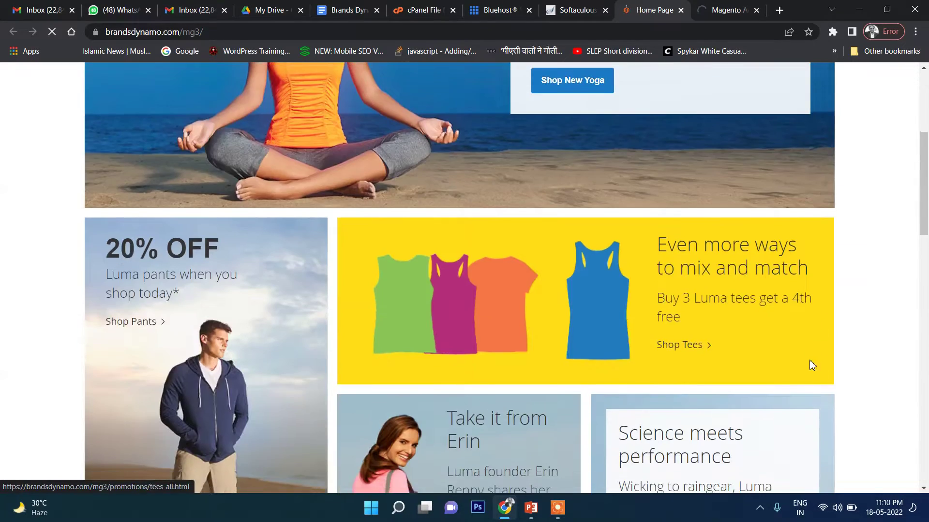
scroll(499, 304, "down", 11)
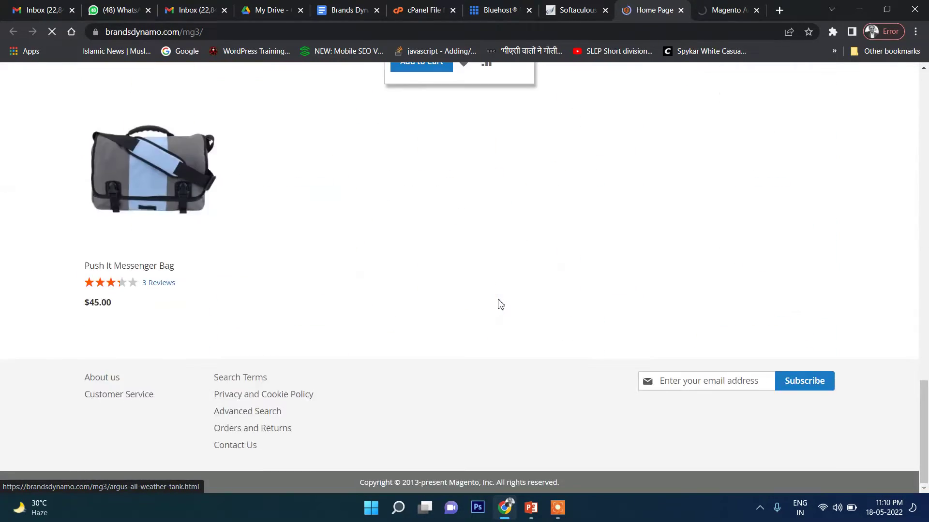
scroll(499, 303, "up", 16)
scroll(498, 301, "up", 10)
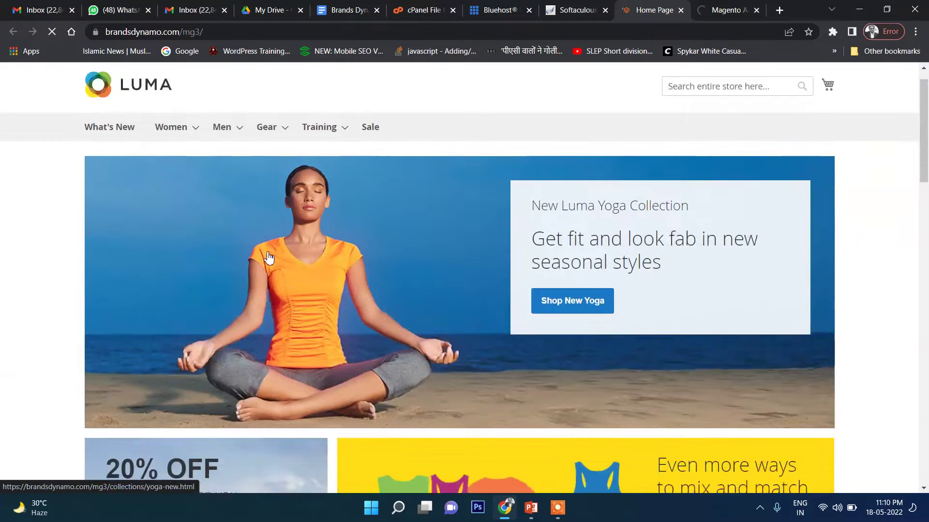
scroll(280, 271, "down", 2)
scroll(62, 232, "up", 1)
left_click_drag(58, 245, 735, 237)
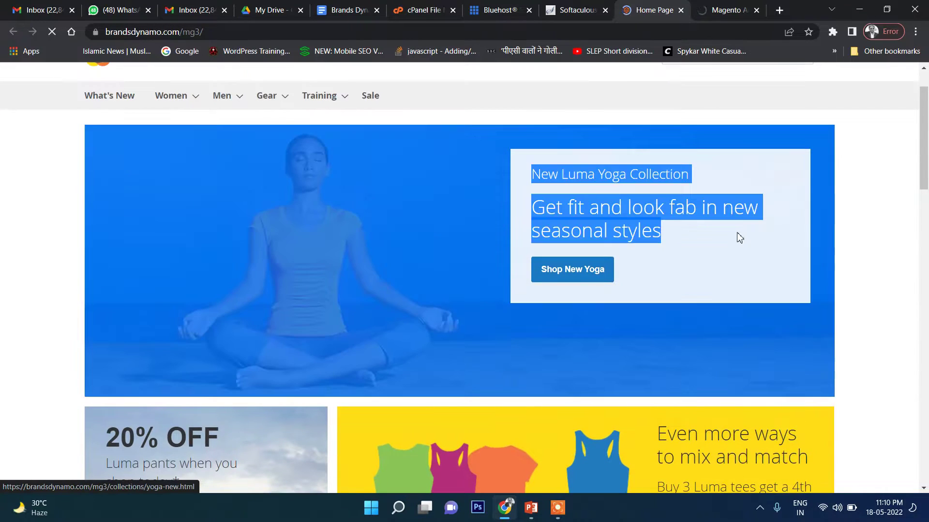
left_click(850, 237)
scroll(787, 271, "down", 2)
scroll(205, 292, "down", 5)
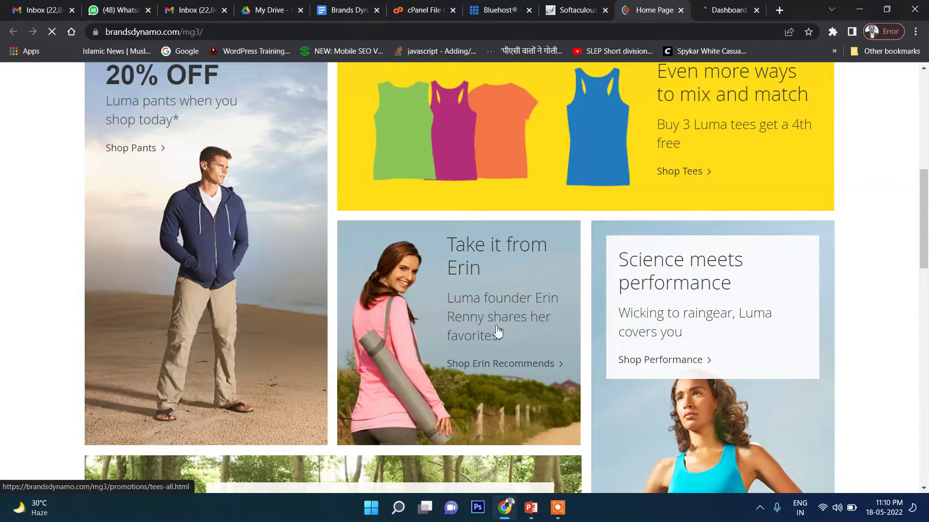
left_click_drag(497, 332, 854, 321)
scroll(854, 321, "down", 7)
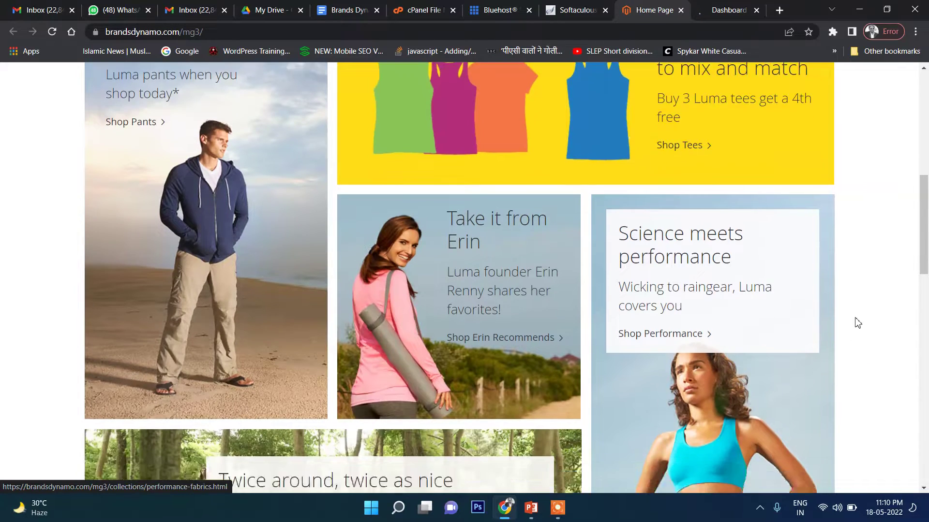
scroll(466, 301, "down", 4)
scroll(501, 186, "up", 2)
scroll(777, 234, "down", 9)
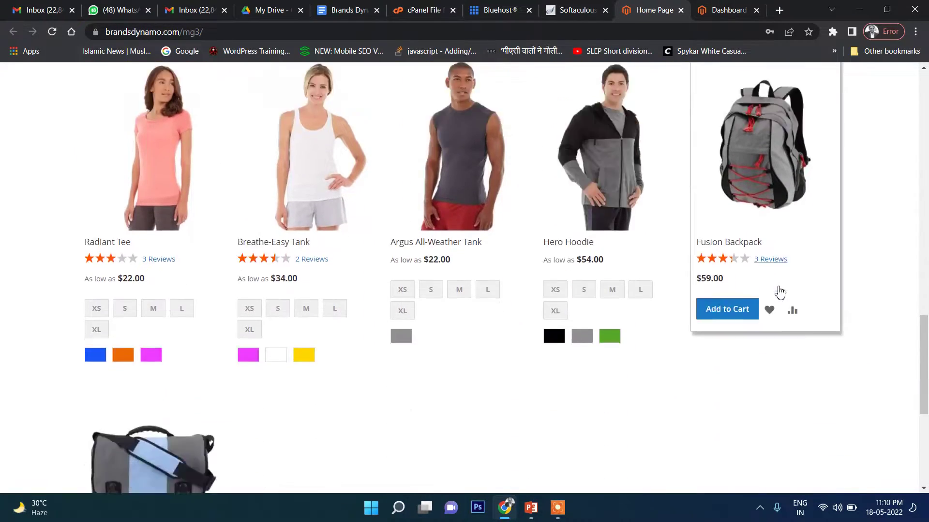
scroll(779, 292, "up", 20)
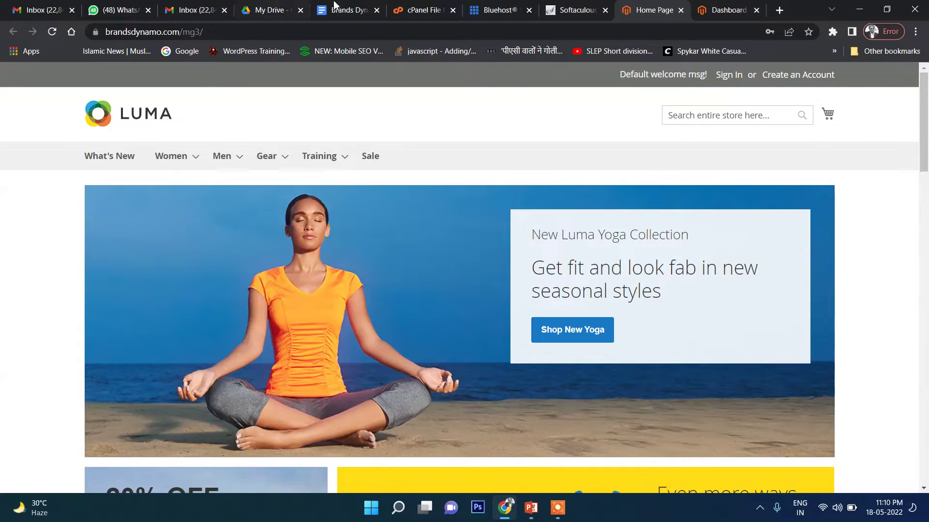
- Go to the admin dashboard and allow Adobe to collect usage data
left_click(739, 6)
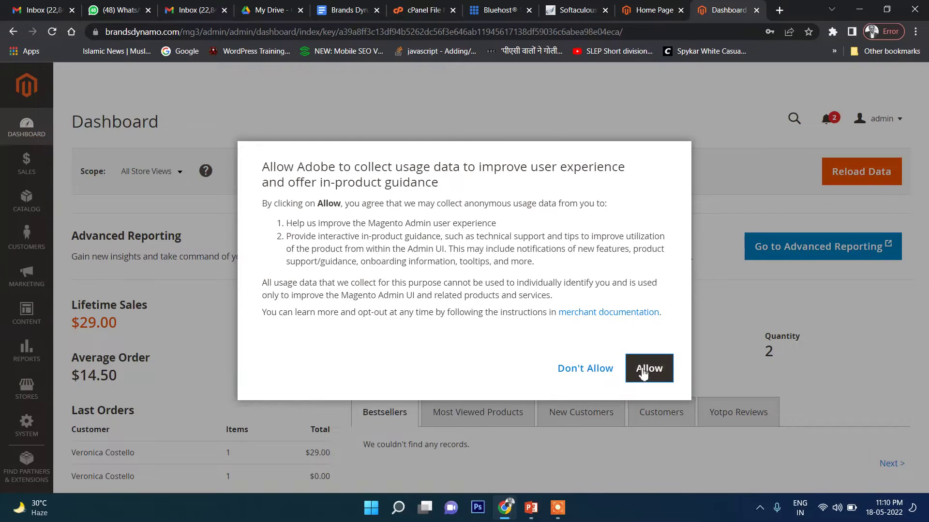
left_click(648, 369)
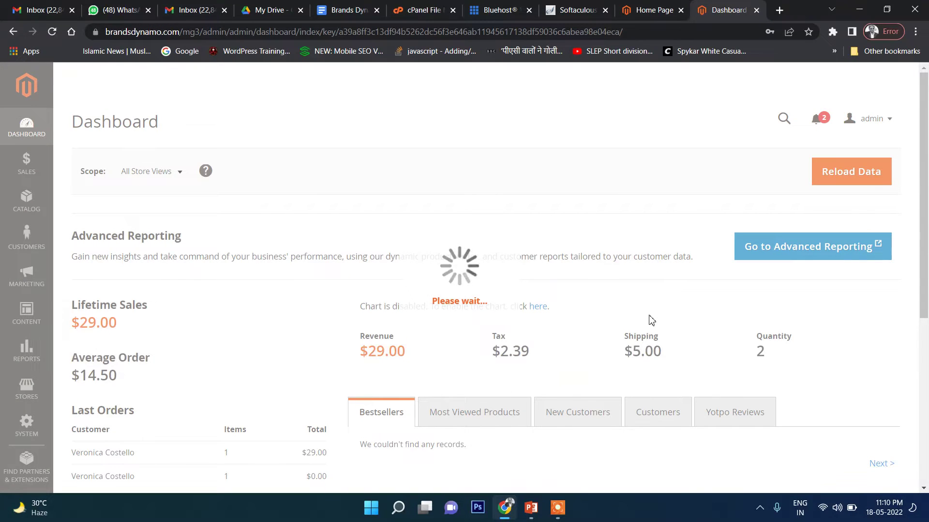
- Review the storefront home page again, from the yoga banner down to the Hot Sellers section
left_click(644, 6)
scroll(477, 228, "down", 4)
scroll(532, 223, "up", 4)
scroll(578, 198, "down", 8)
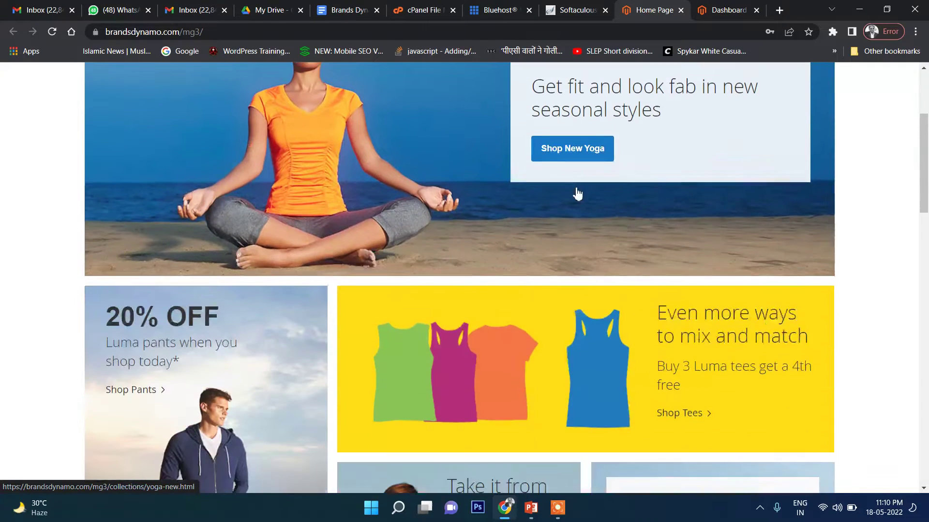
scroll(593, 301, "down", 10)
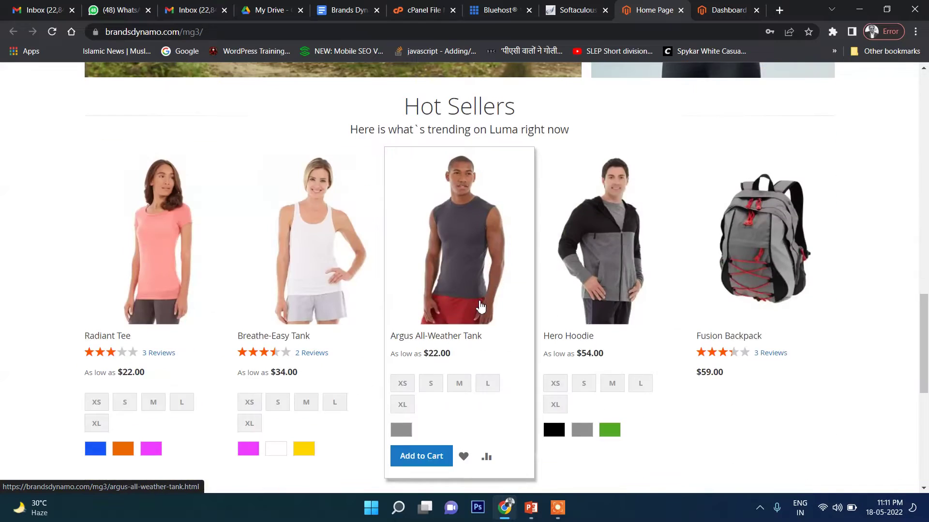
scroll(684, 234, "up", 5)
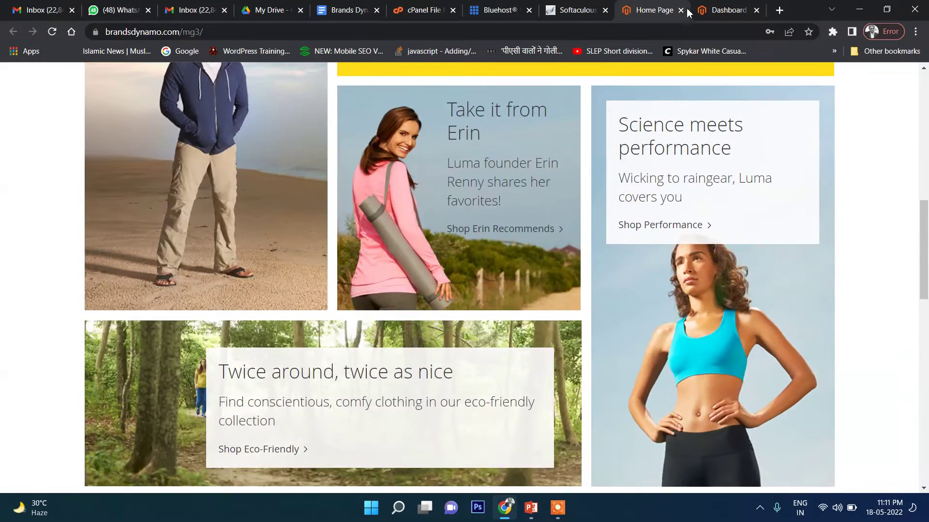
- Return to the admin, open the list of content pages and open the Home Page row for inline editing
key("ctrl+Tab")
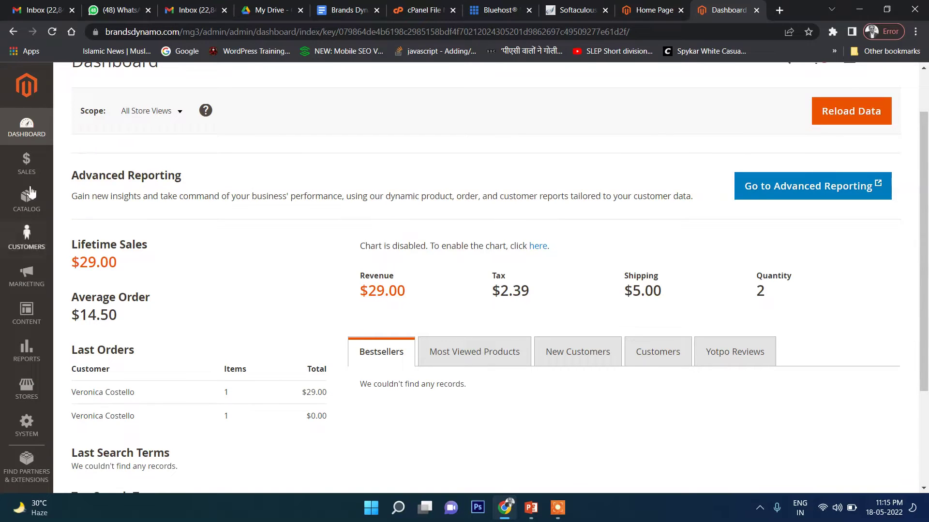
left_click(26, 315)
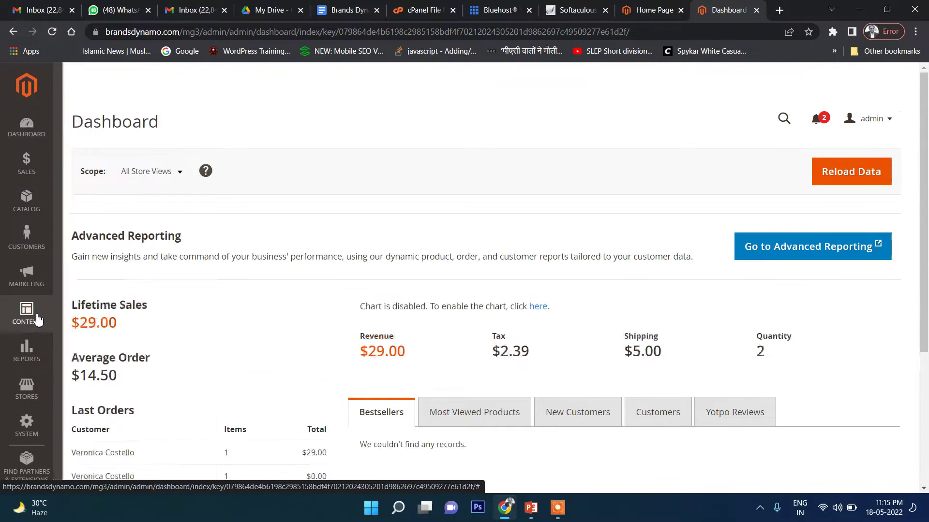
left_click(92, 169)
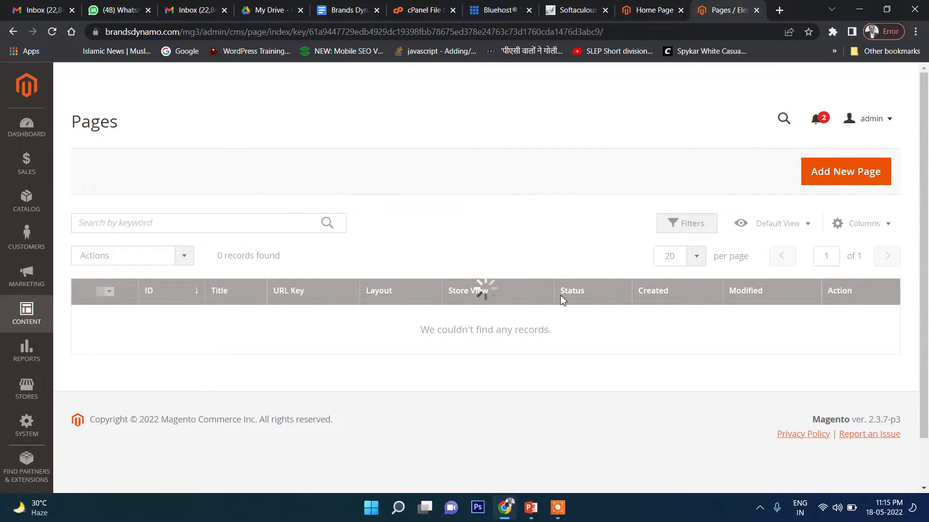
scroll(326, 339, "down", 2)
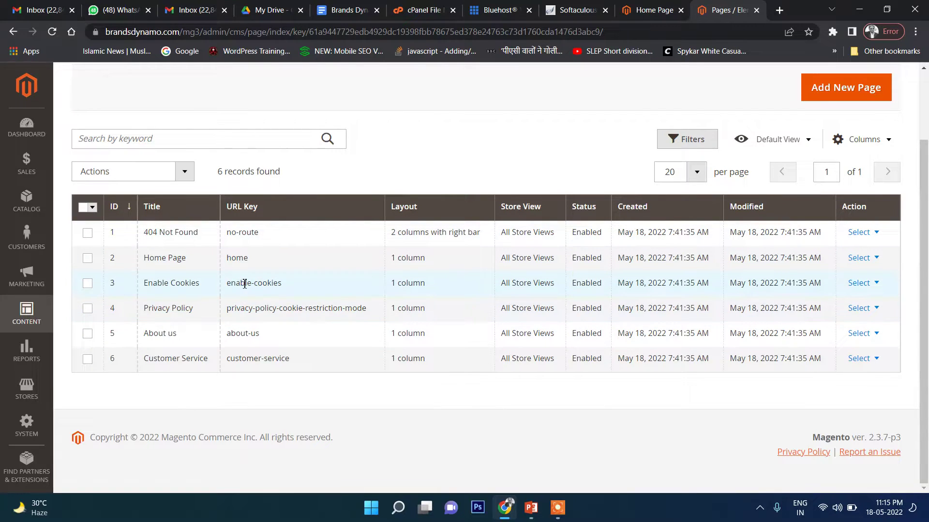
left_click(268, 263)
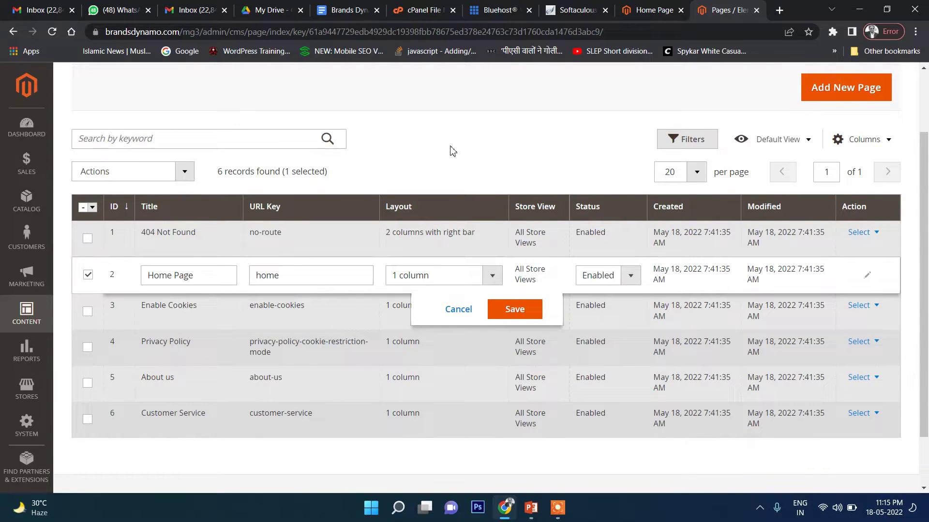
- Add a new content page with the title "New Home page"
left_click(860, 97)
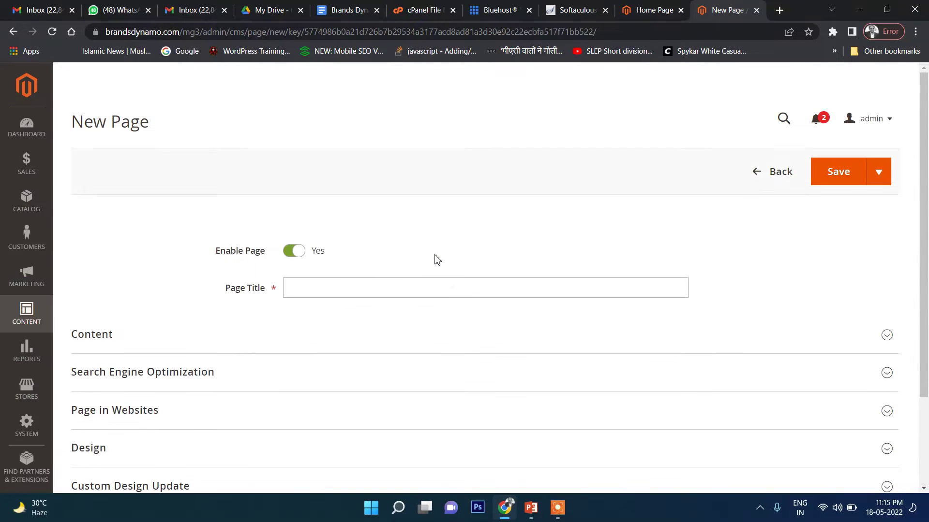
left_click(408, 283)
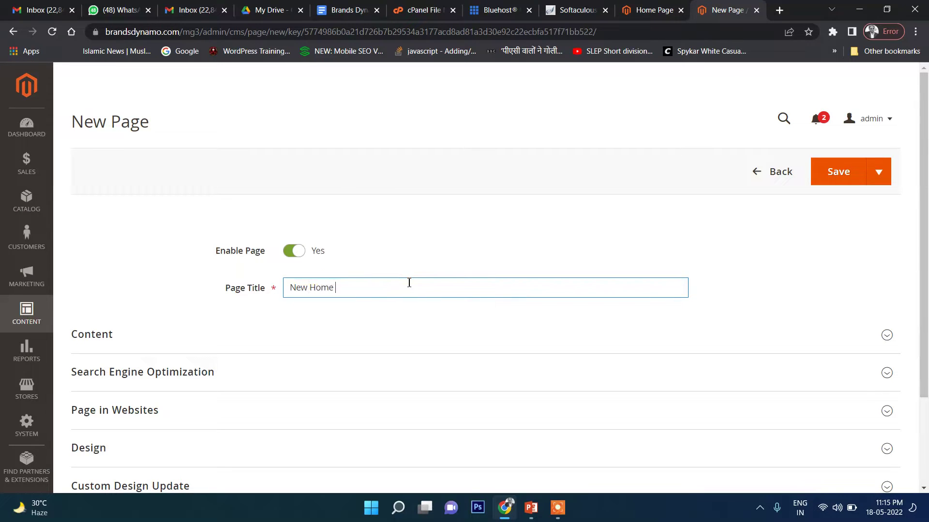
scroll(426, 287, "down", 3)
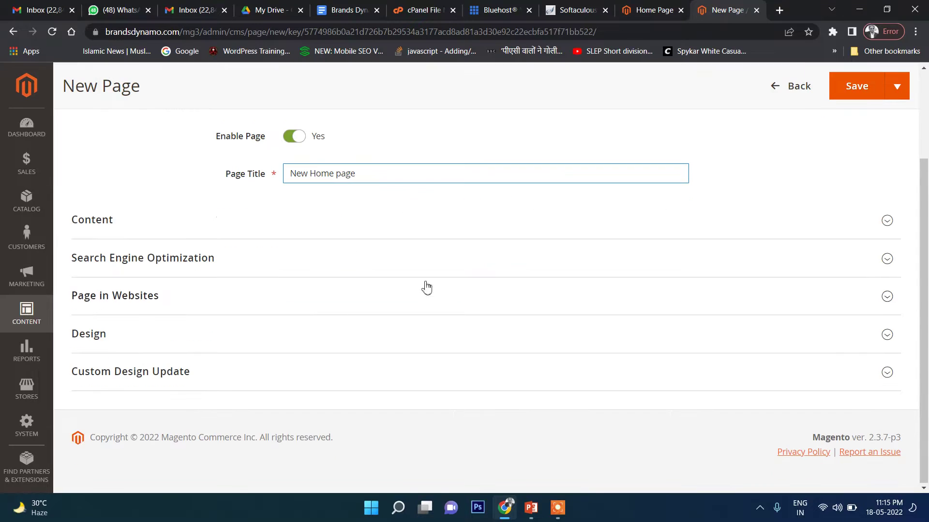
- Enter "This is new Home Page" as the new page's content, leaving the content heading empty, and save the page
left_click(118, 215)
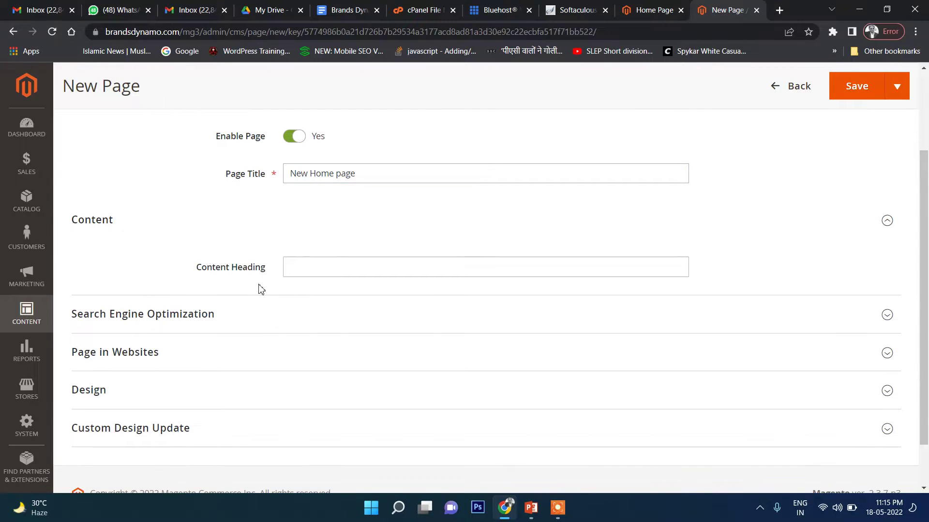
scroll(185, 257, "down", 3)
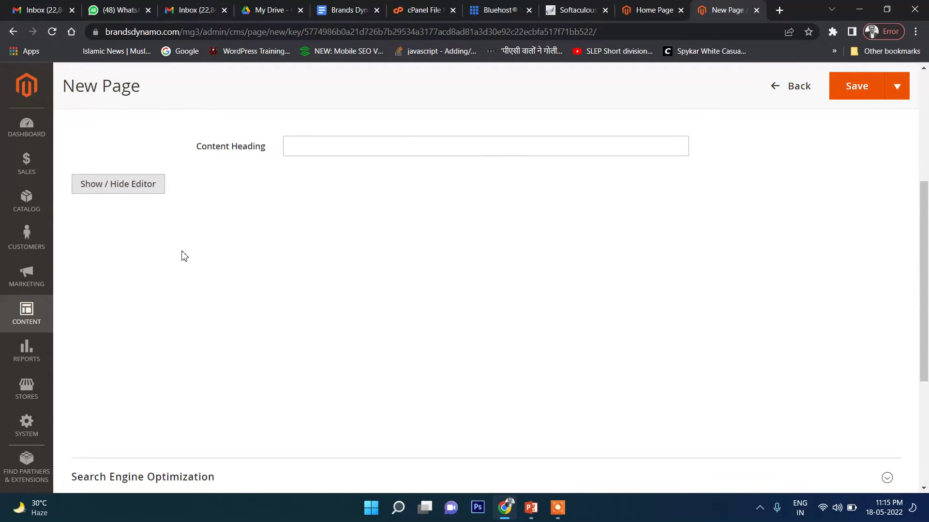
scroll(291, 300, "up", 4)
scroll(211, 330, "down", 4)
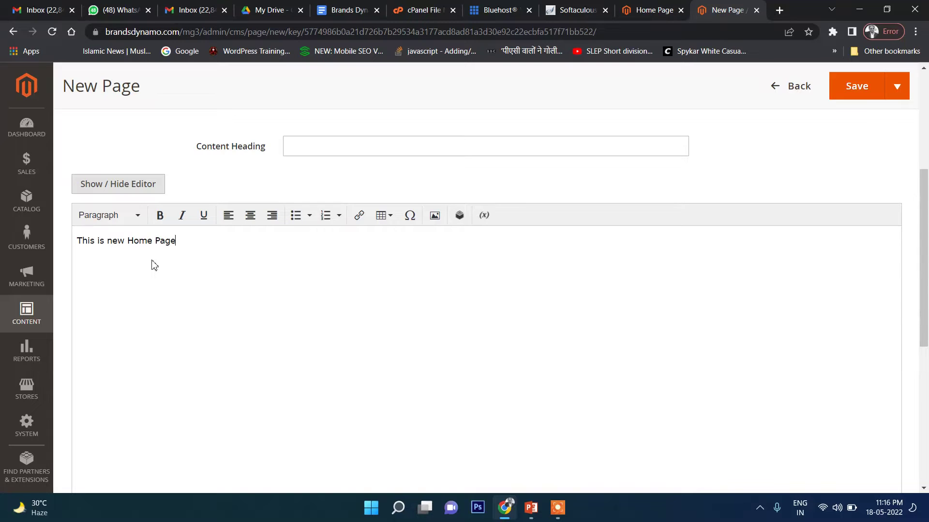
scroll(322, 274, "down", 6)
scroll(325, 275, "up", 11)
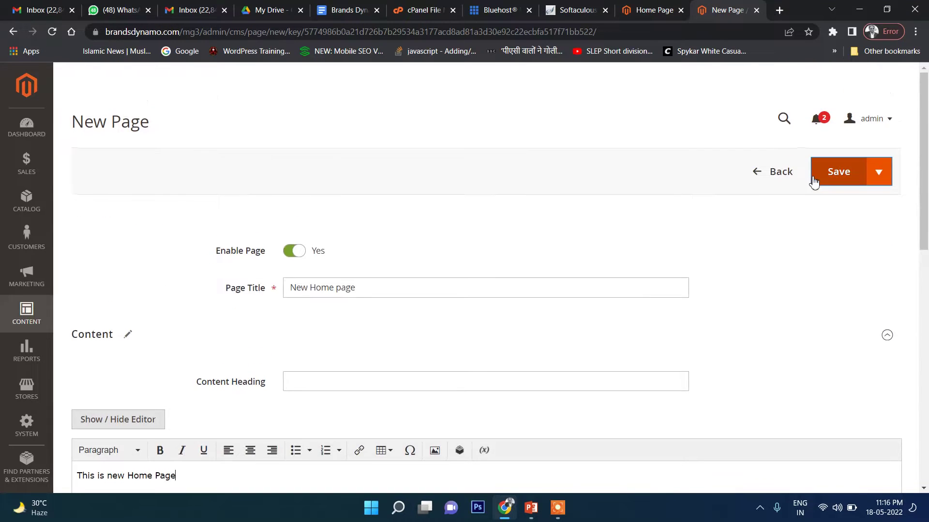
left_click(835, 176)
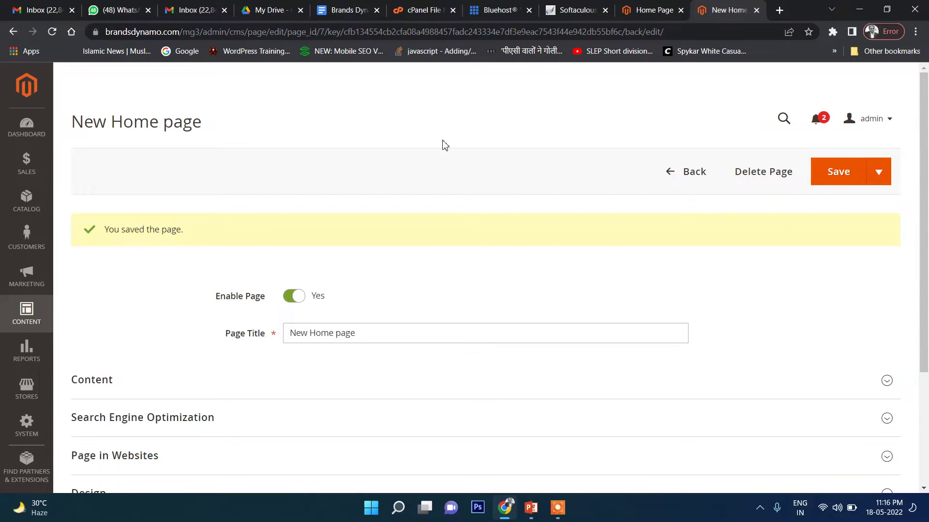
- Open the Web settings in the store configuration and expand the Default Pages section
scroll(445, 145, "down", 3)
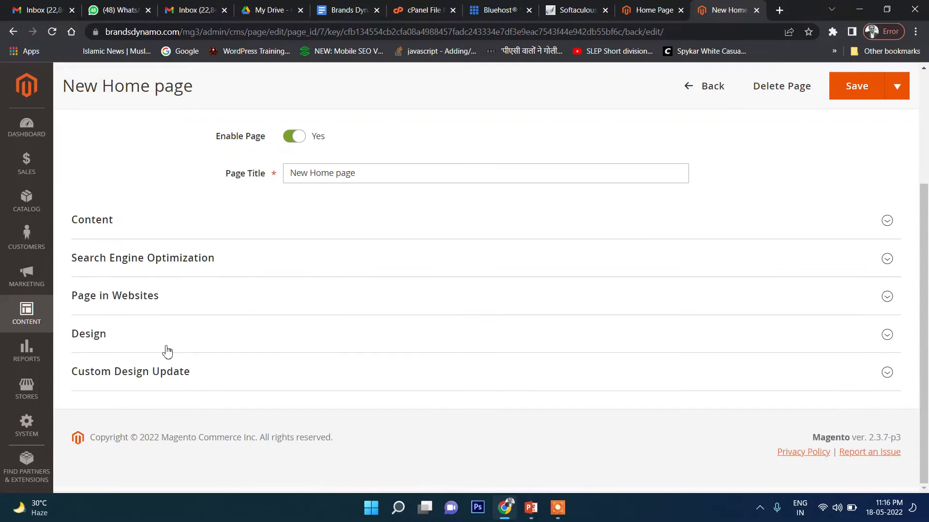
left_click(23, 389)
left_click(84, 190)
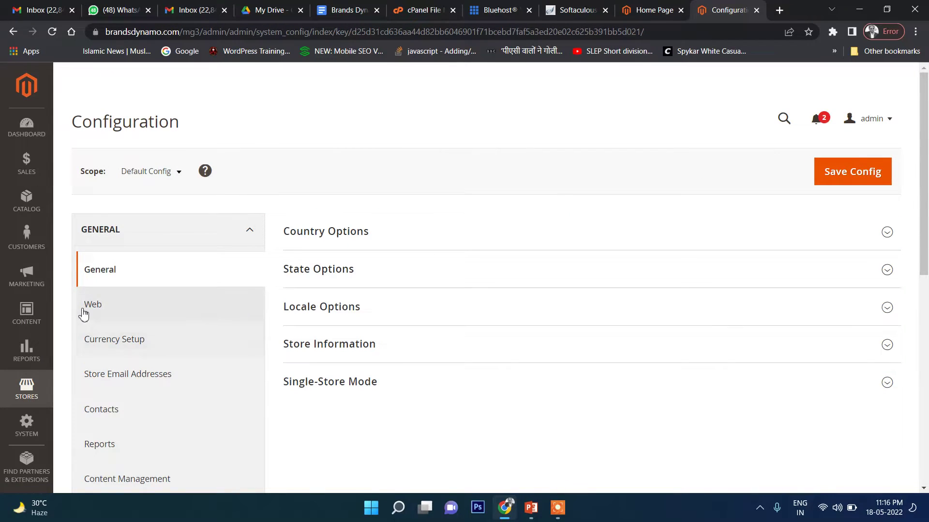
left_click(85, 310)
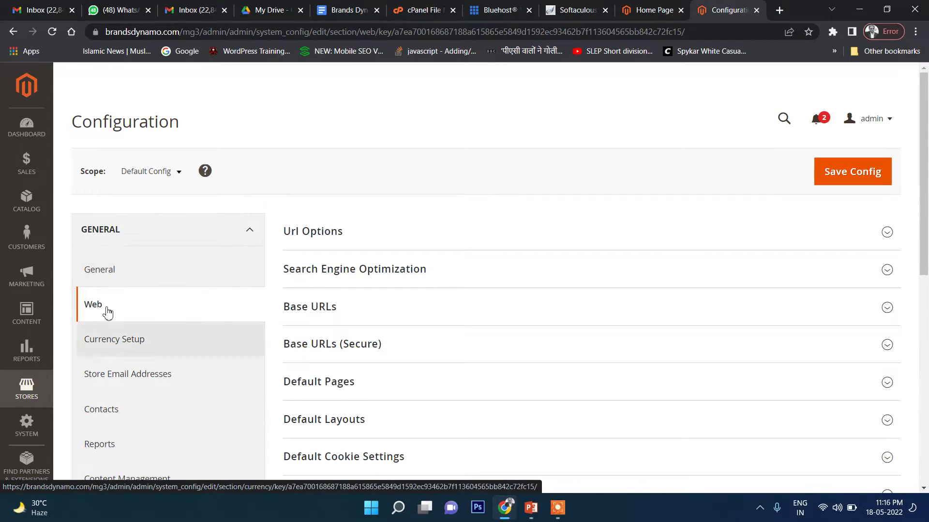
scroll(485, 289, "down", 2)
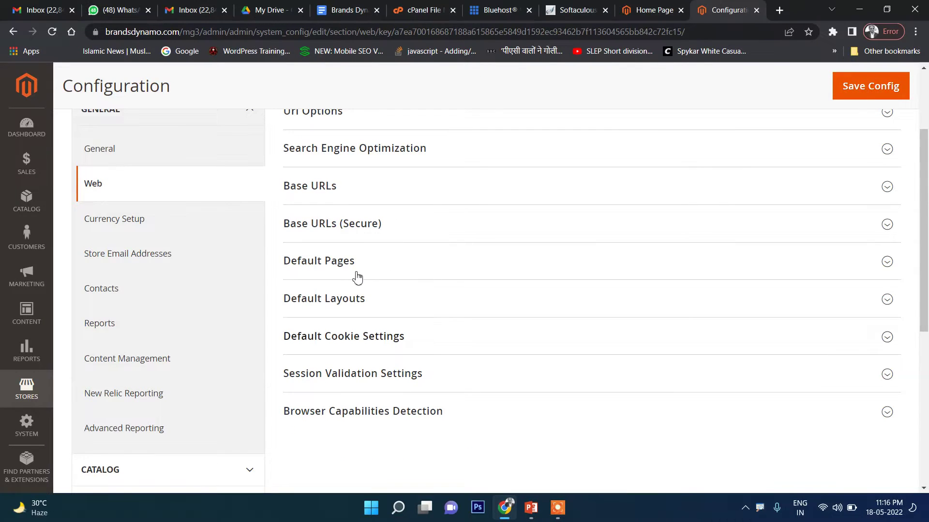
left_click(361, 218)
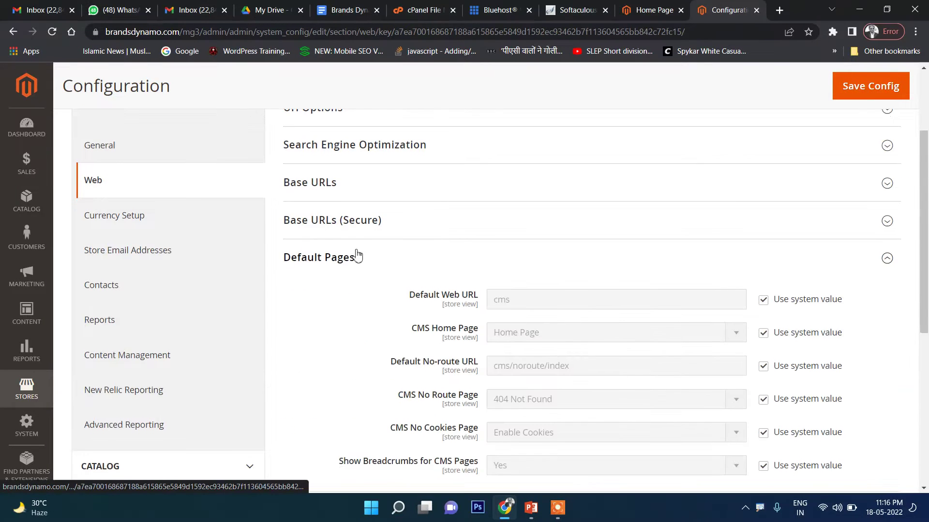
scroll(356, 256, "down", 2)
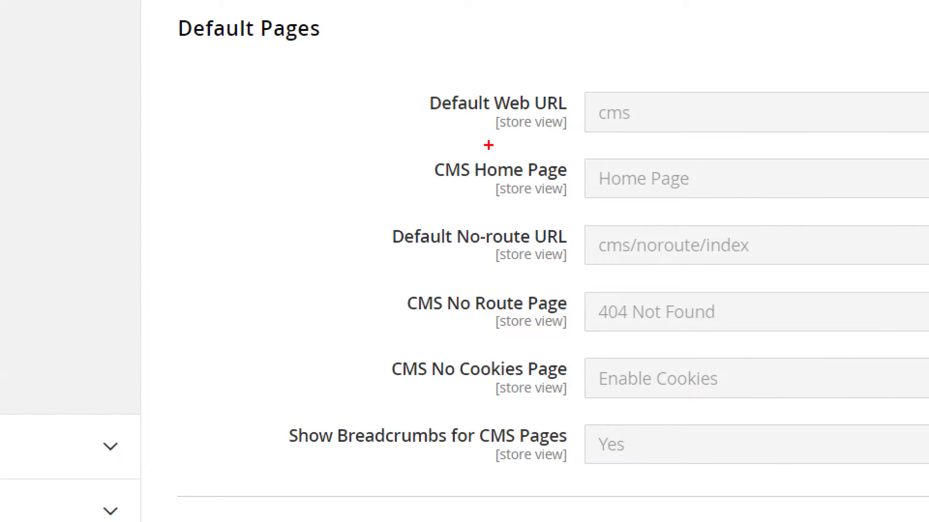
- Turn off the system value for CMS Home Page and set it to New Home page
mouse_move(415, 179)
left_mouse_down()
mouse_move(527, 179)
mouse_move(577, 194)
left_mouse_up()
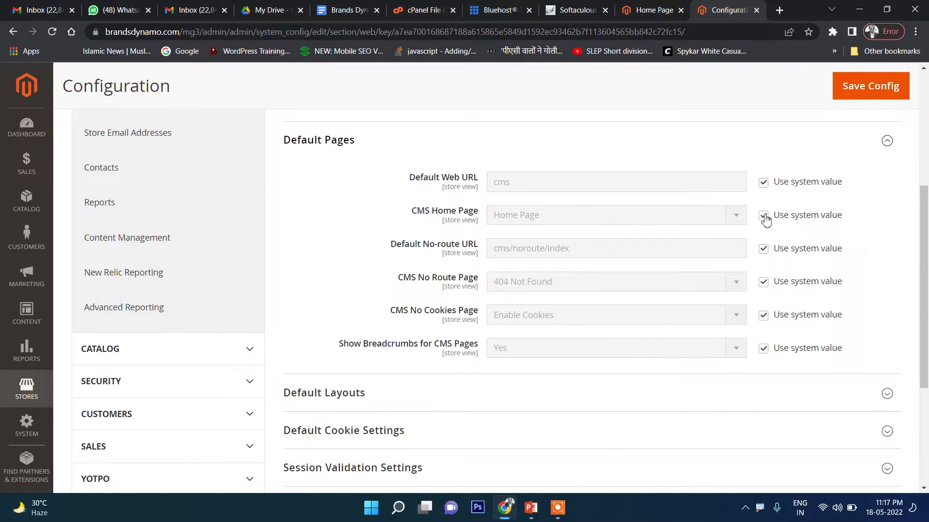
left_click(768, 222)
left_click(723, 214)
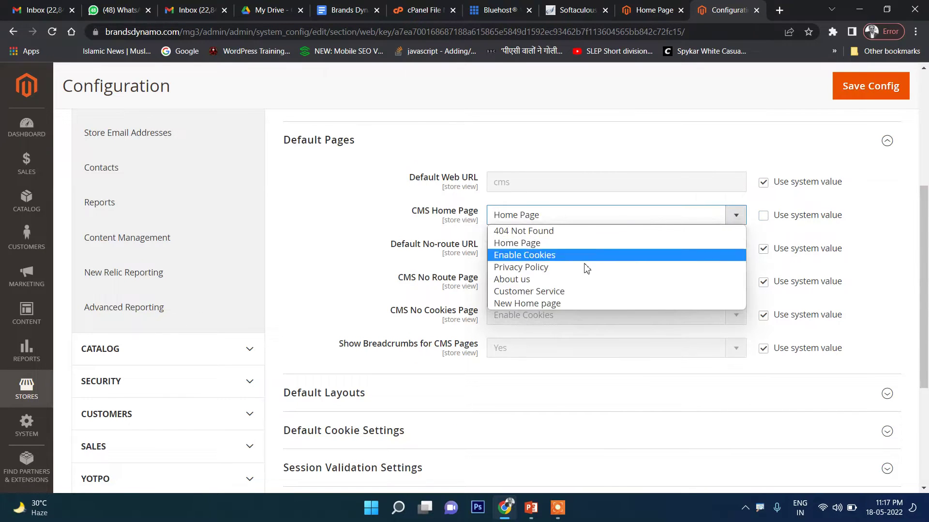
left_click(588, 302)
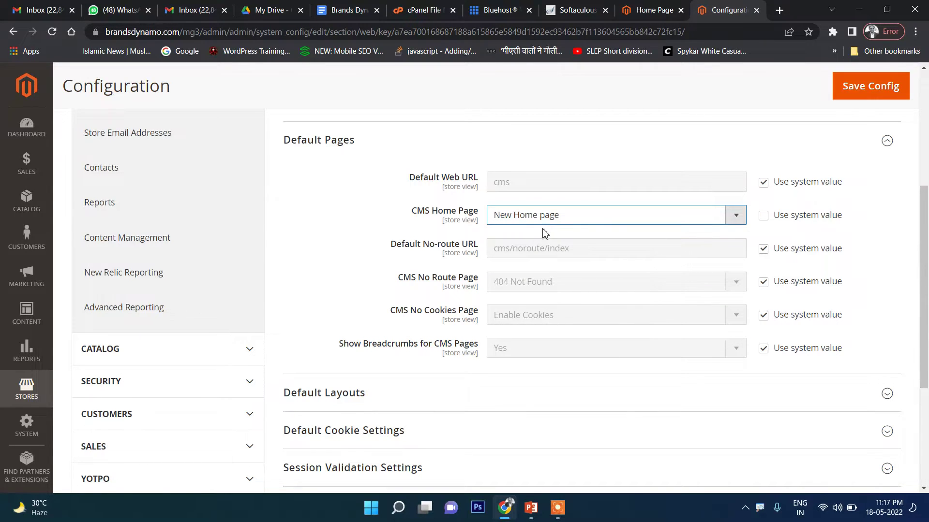
- Save the Web configuration with the changed CMS home page and return the page zoom to 100%
left_click(861, 95)
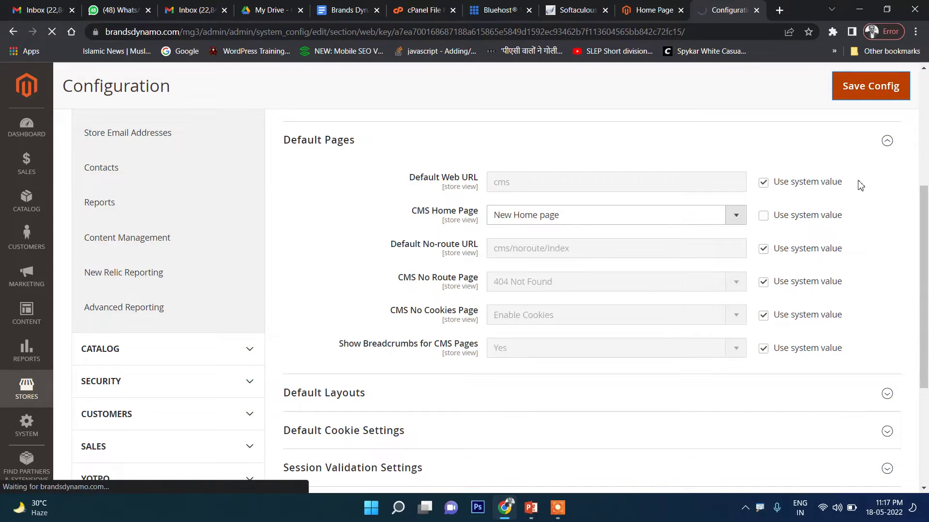
key("ctrl+plus")
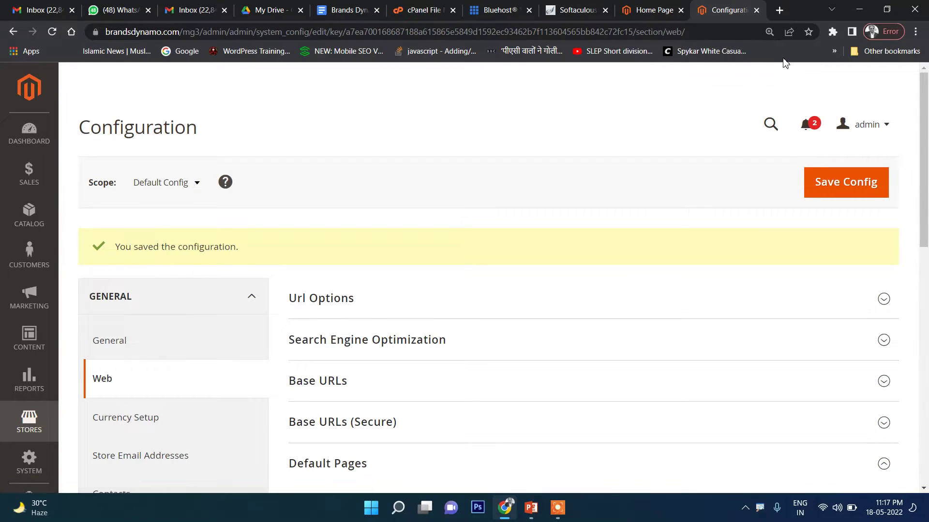
left_click(775, 32)
left_click(796, 64)
scroll(582, 260, "down", 1)
scroll(582, 261, "up", 1)
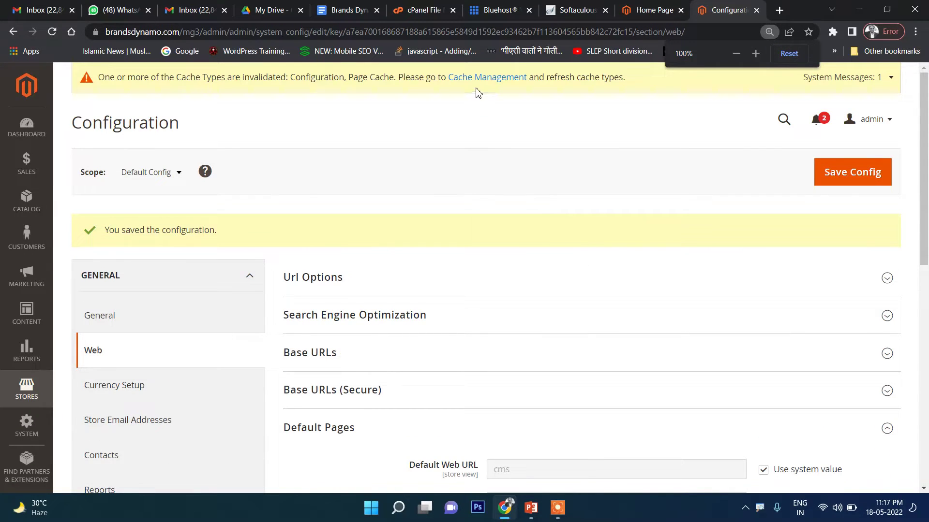
- Open Cache Management from the invalidated-cache notice, flush the Magento cache and look at the storefront home page
left_click(466, 78)
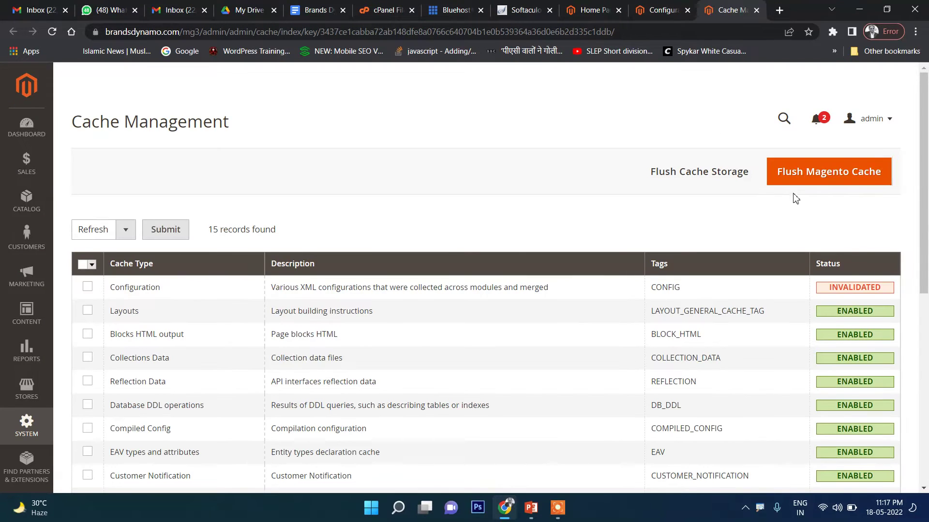
left_click(811, 188)
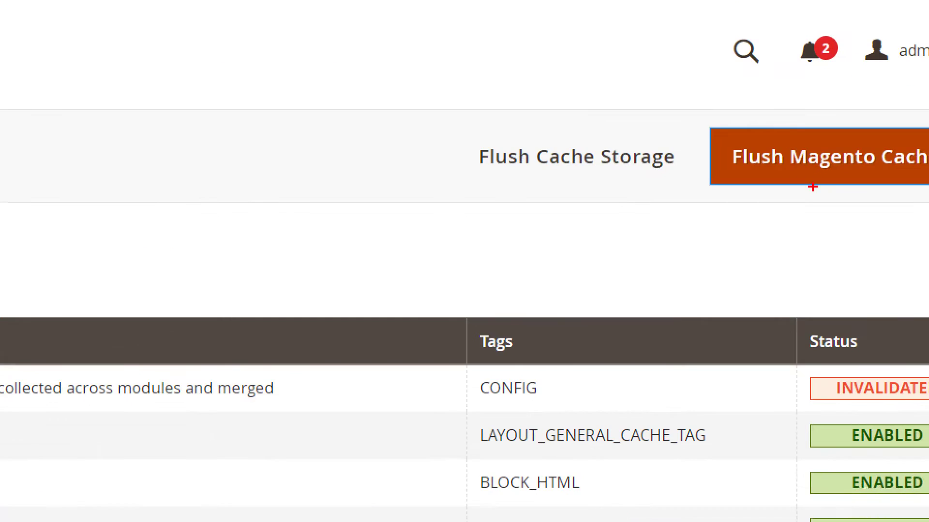
left_click_drag(802, 158, 815, 163)
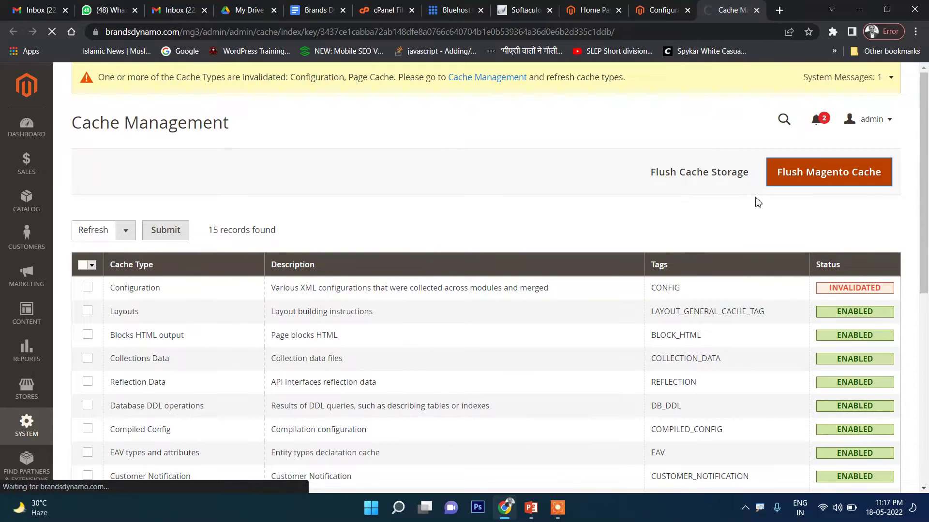
left_click(591, 9)
scroll(576, 266, "up", 10)
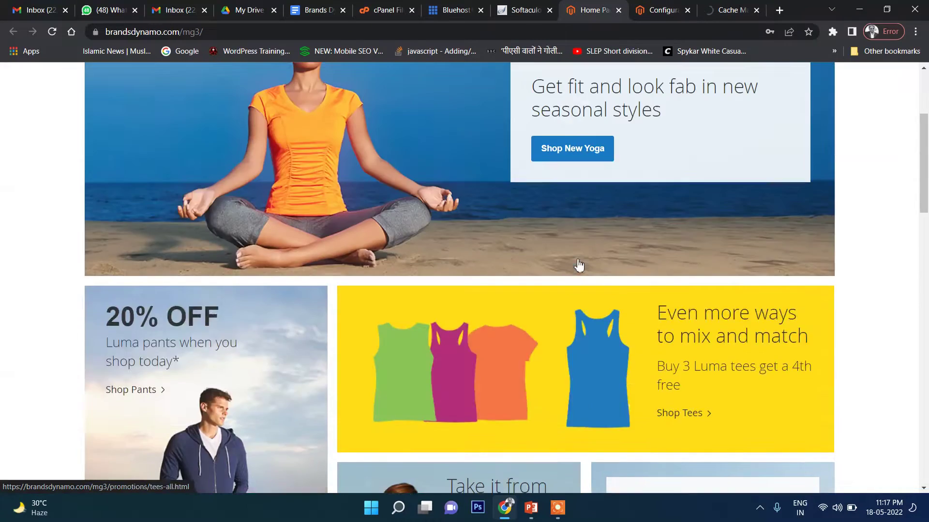
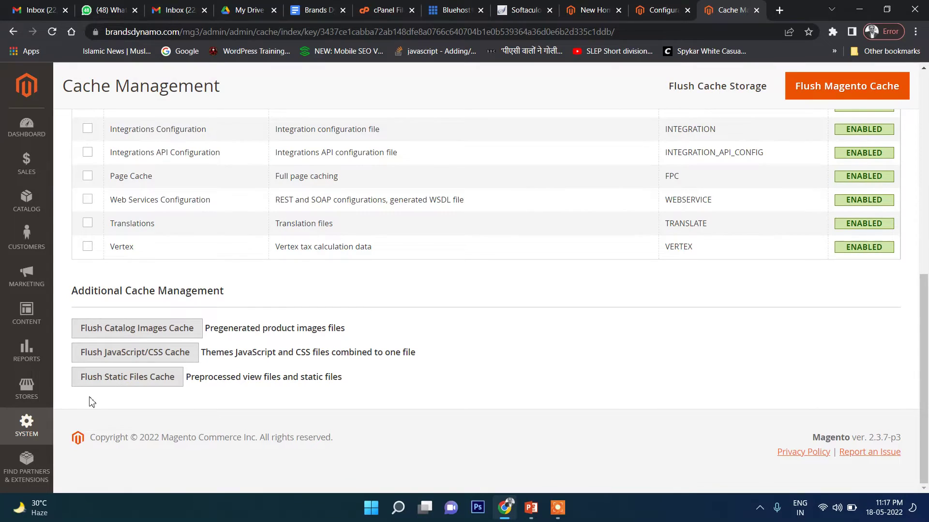
- Flush the static files cache in the additional cache options of Cache Management
left_click(99, 381)
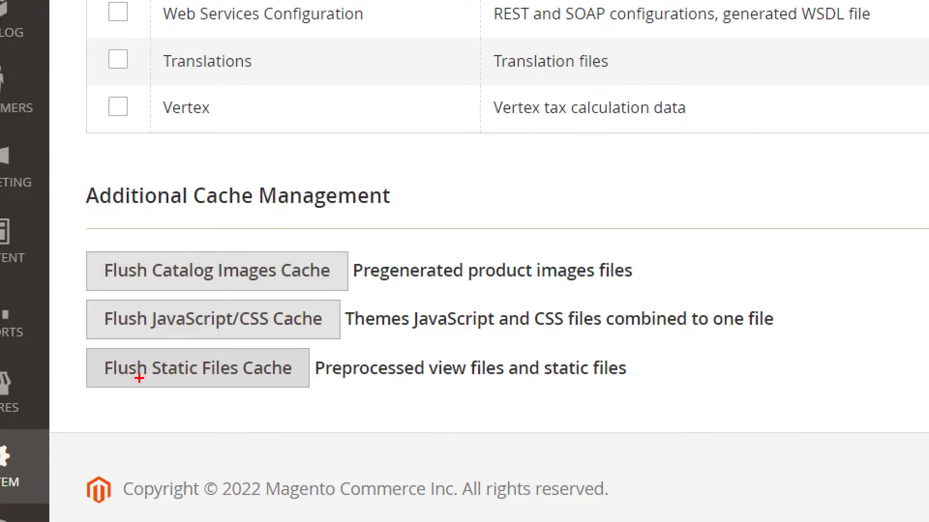
left_click_drag(139, 378, 95, 392)
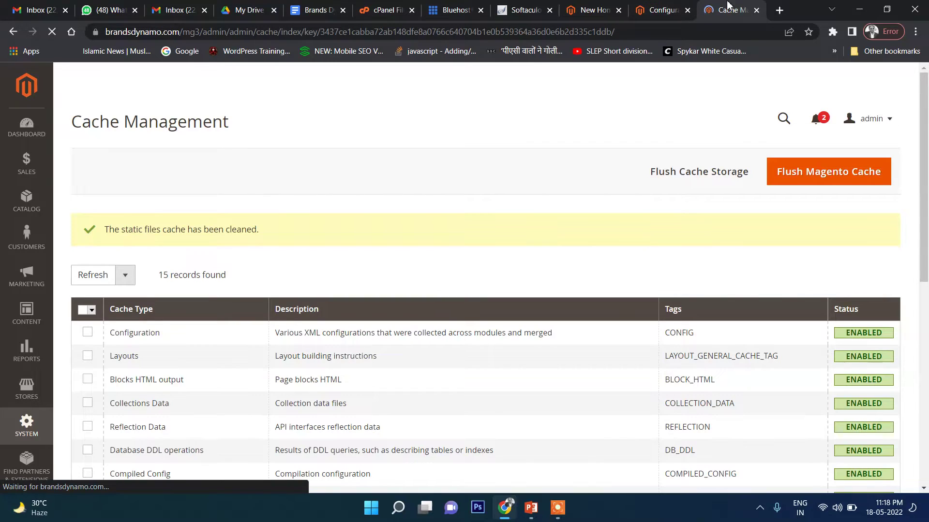
scroll(671, 207, "down", 10)
scroll(670, 207, "up", 10)
scroll(671, 207, "down", 10)
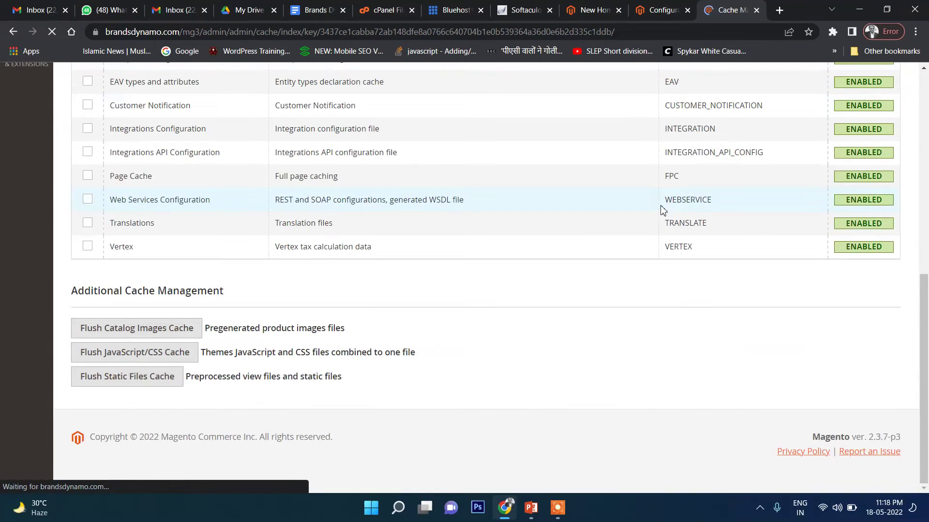
scroll(663, 207, "up", 10)
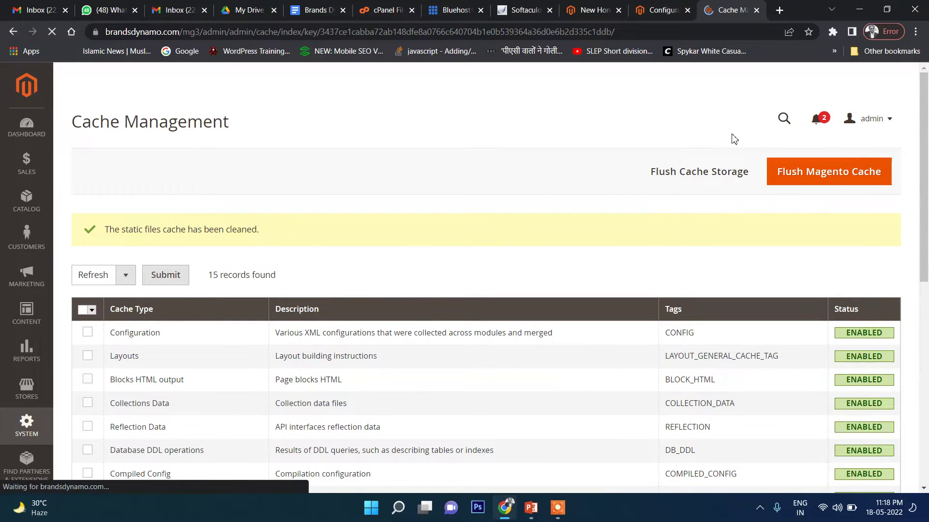
scroll(692, 179, "down", 10)
scroll(697, 191, "up", 10)
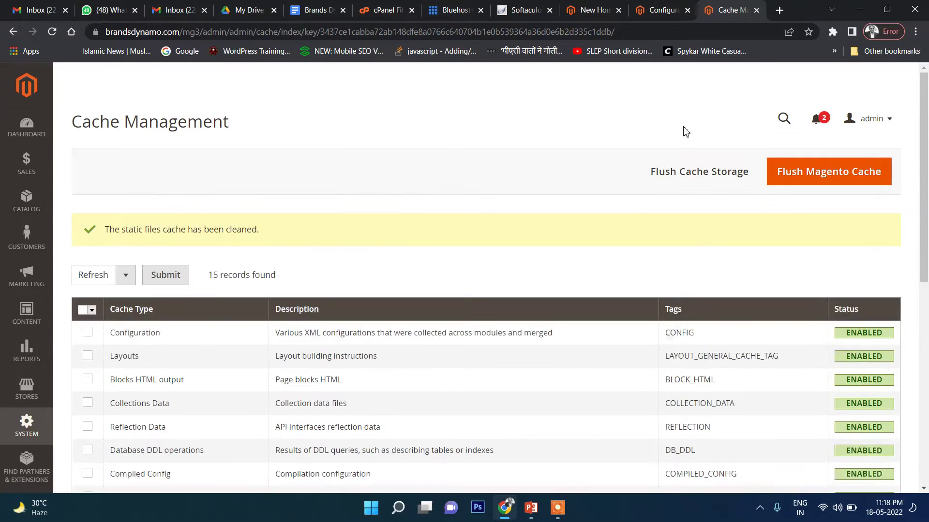
- Reload the storefront home page through the Luma logo and look over its content
left_click(610, 14)
left_click(128, 120)
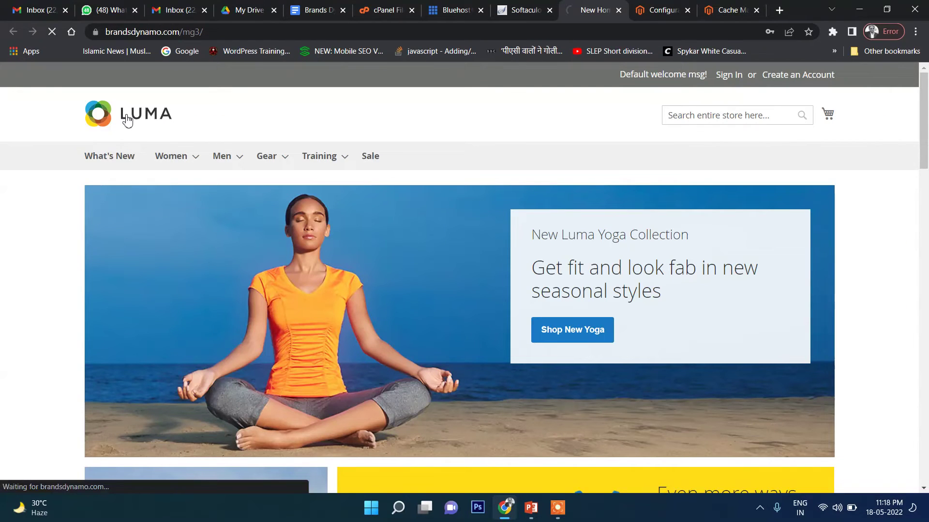
scroll(135, 125, "down", 7)
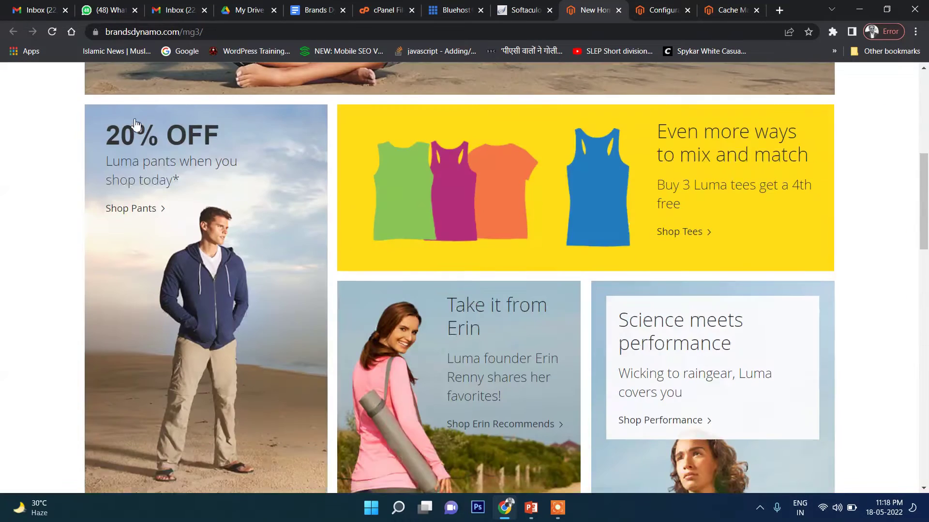
scroll(363, 192, "up", 7)
- Return to the Web configuration, check the CMS Home Page setting and save the configuration again
left_click(656, 7)
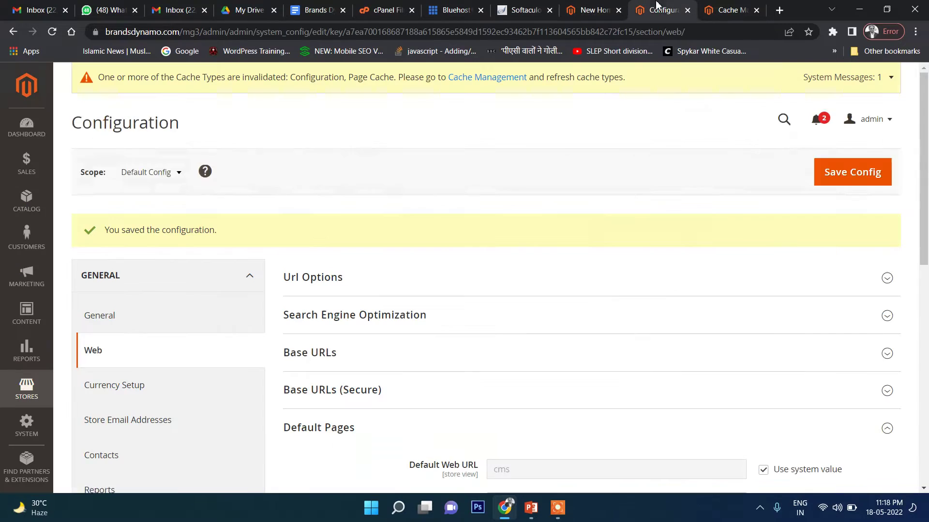
scroll(556, 256, "down", 5)
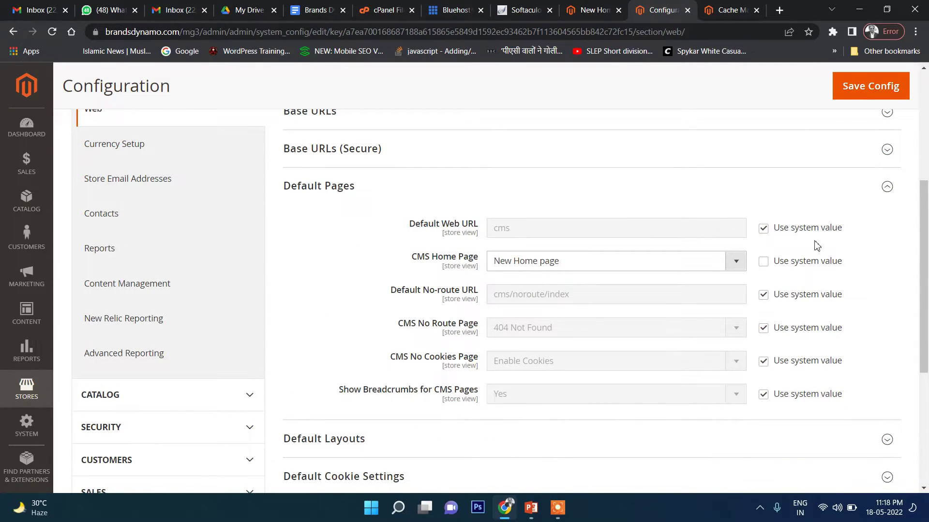
left_click(855, 93)
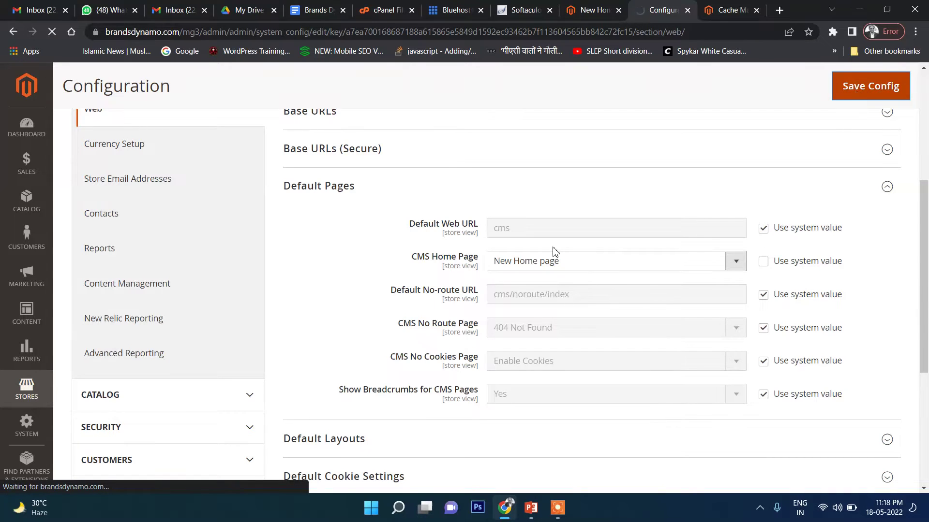
scroll(561, 261, "down", 5)
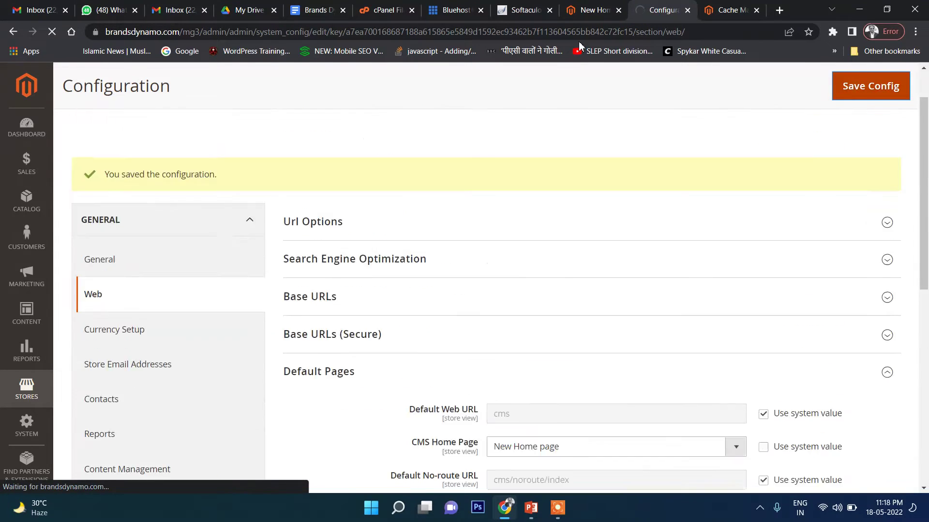
- Flush the catalog images cache and the JavaScript/CSS cache in Cache Management
left_click(728, 9)
scroll(624, 196, "down", 5)
scroll(624, 196, "down", 3)
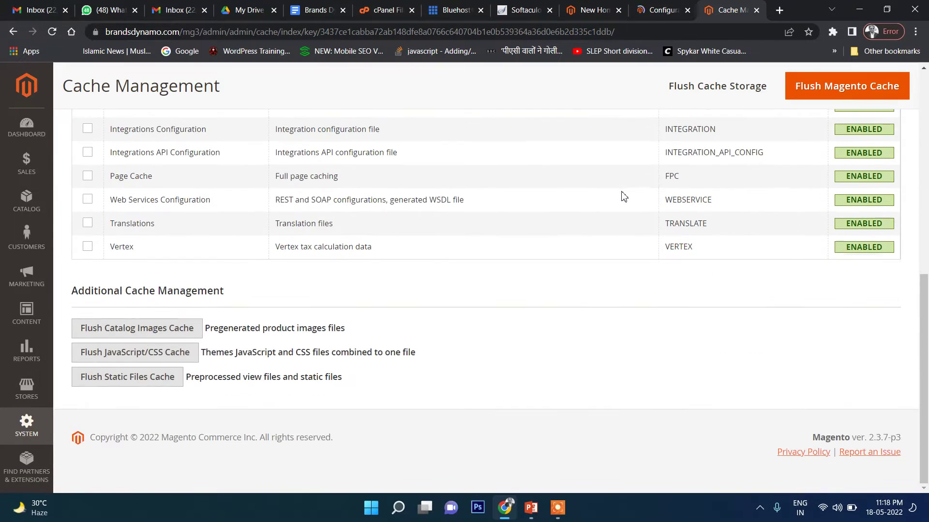
left_click(94, 334)
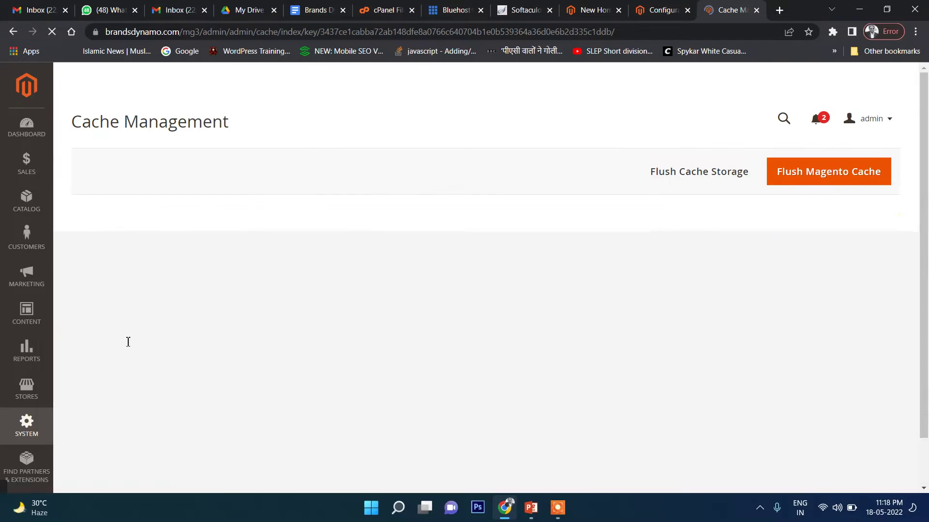
scroll(193, 360, "down", 8)
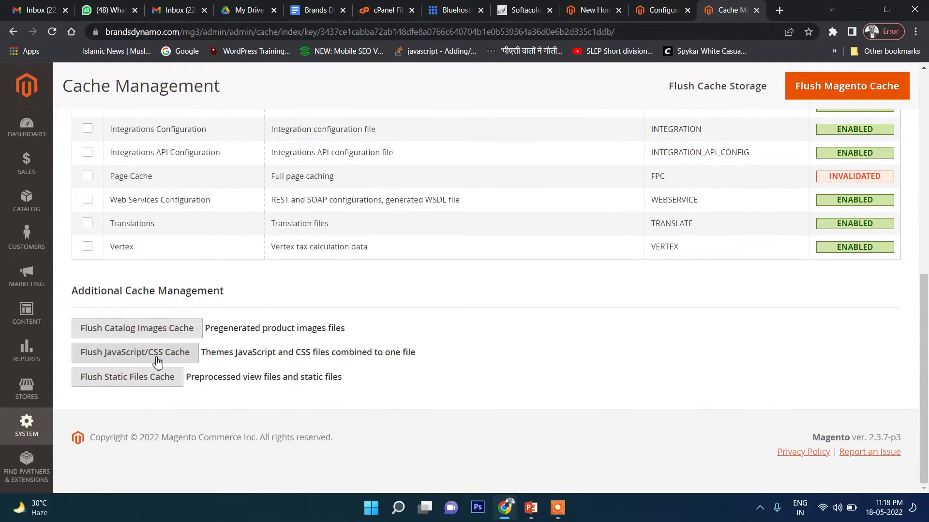
left_click(130, 361)
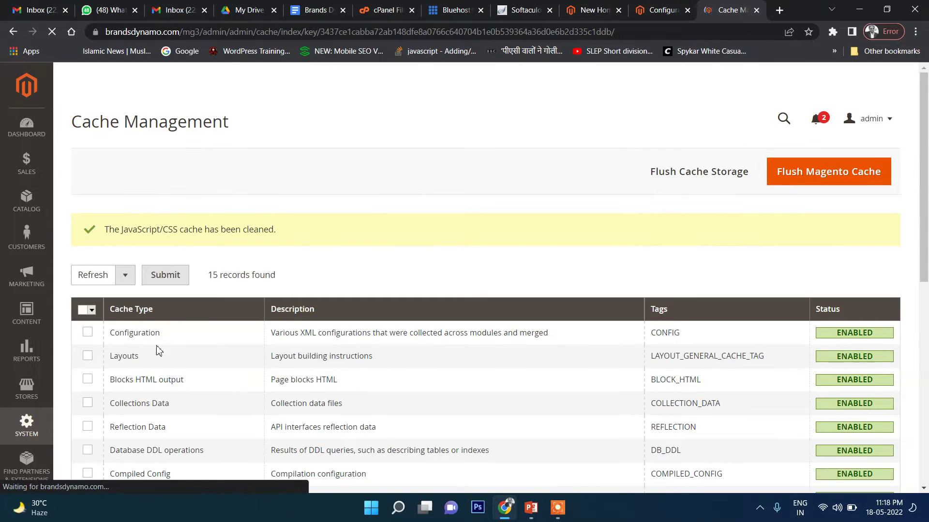
- Flush the static files cache once more from the additional cache options
scroll(156, 358, "down", 8)
left_click(128, 429)
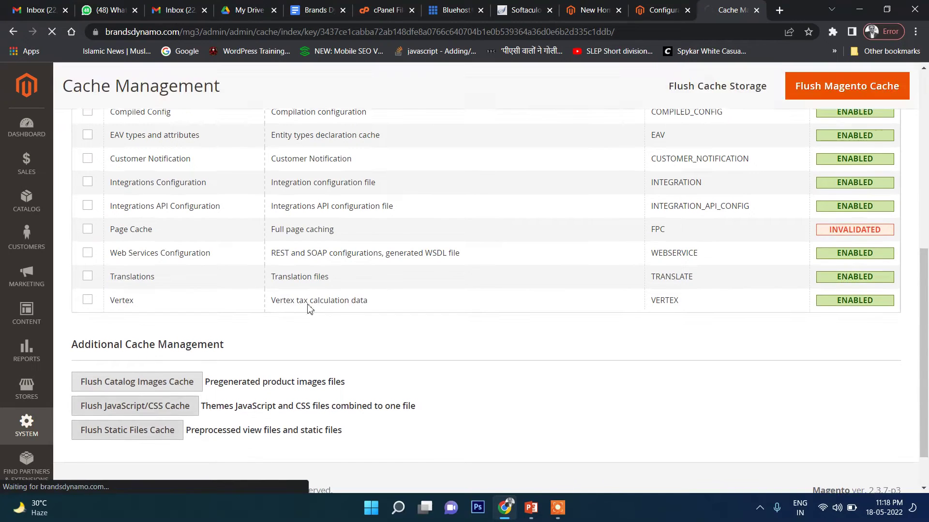
scroll(399, 270, "up", 8)
scroll(398, 271, "down", 5)
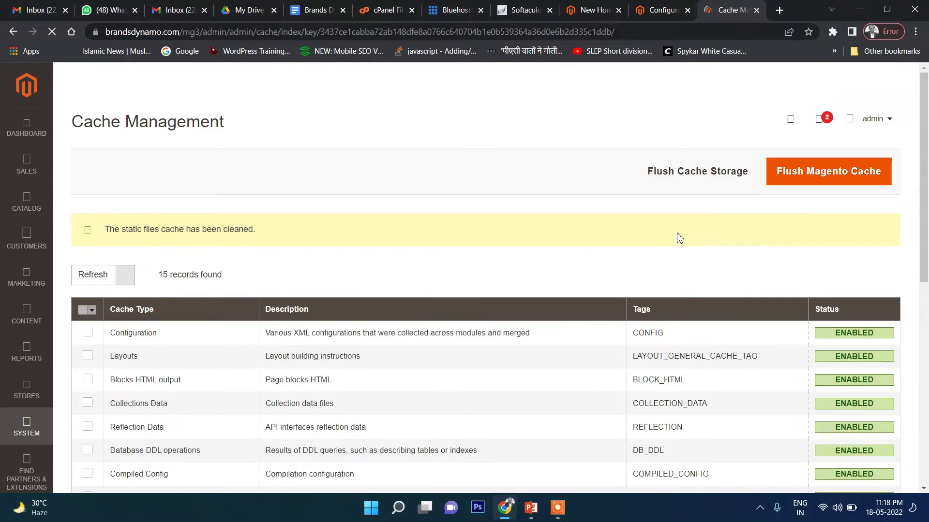
- Mark the Page Cache type in the cache list and choose the Enable action for it
scroll(675, 237, "down", 7)
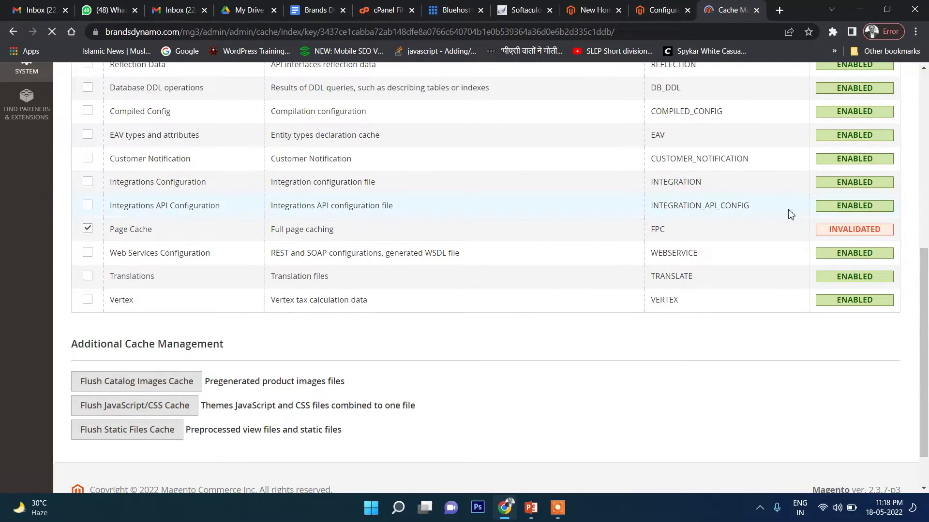
scroll(887, 234, "up", 7)
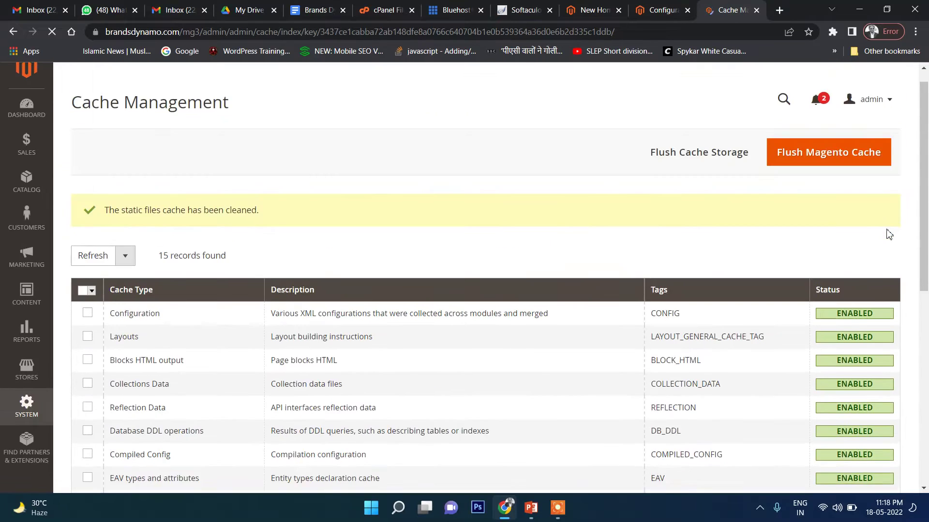
scroll(886, 234, "down", 3)
left_click(125, 94)
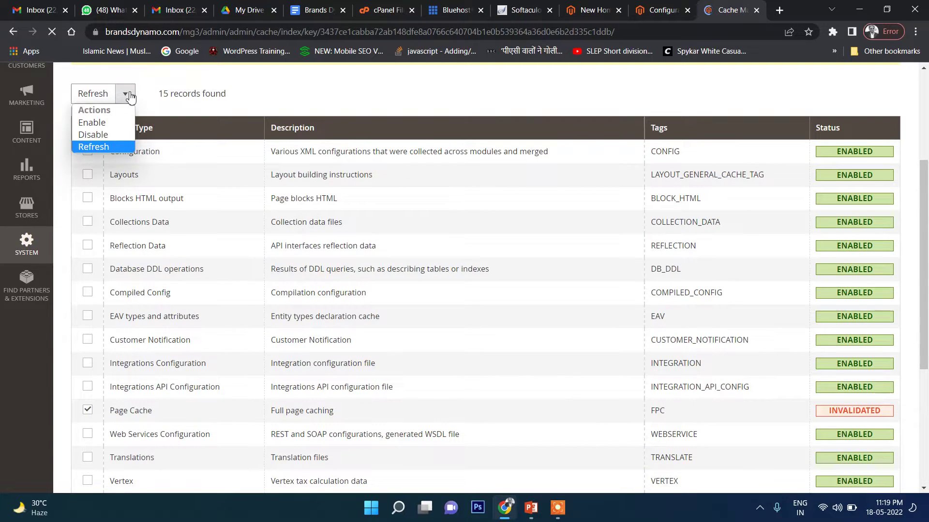
left_click(91, 122)
scroll(174, 184, "up", 4)
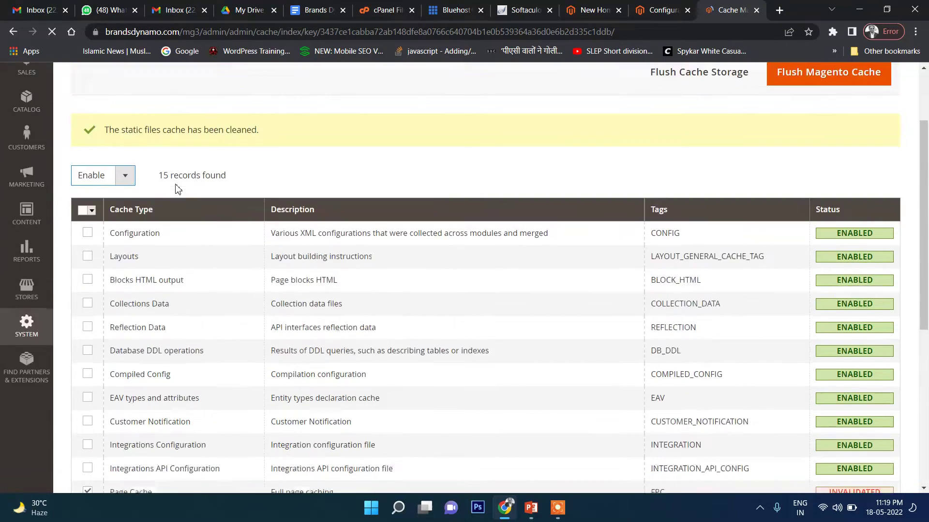
- Flush the Magento cache to renew the invalidated Page Cache
scroll(372, 232, "down", 7)
scroll(367, 237, "down", 2)
scroll(365, 239, "up", 9)
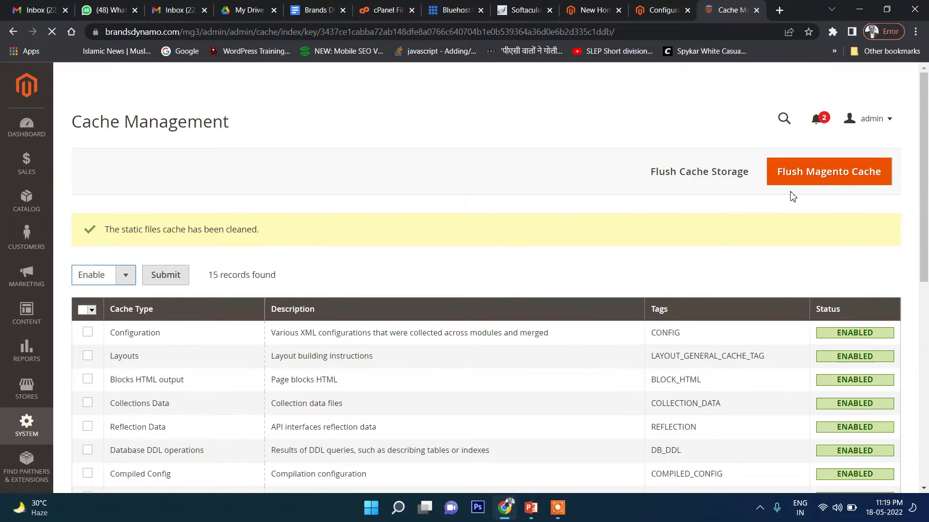
left_click(783, 176)
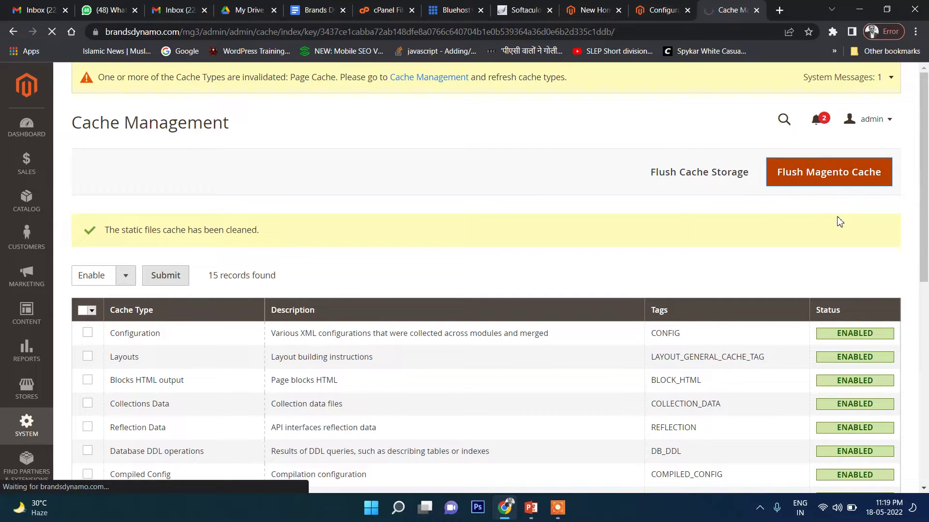
left_click(592, 10)
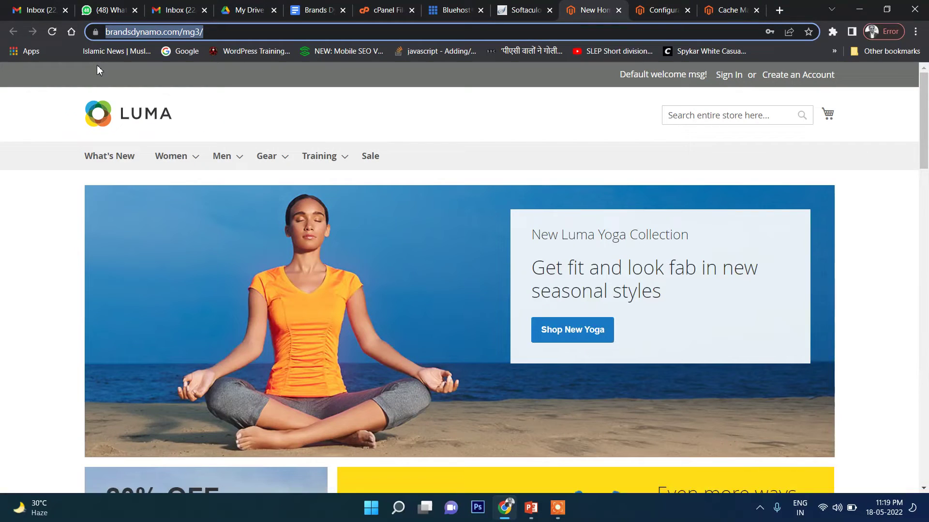
left_click(914, 35)
left_click(835, 77)
type("https://brandsdynamo.com/mg3/")
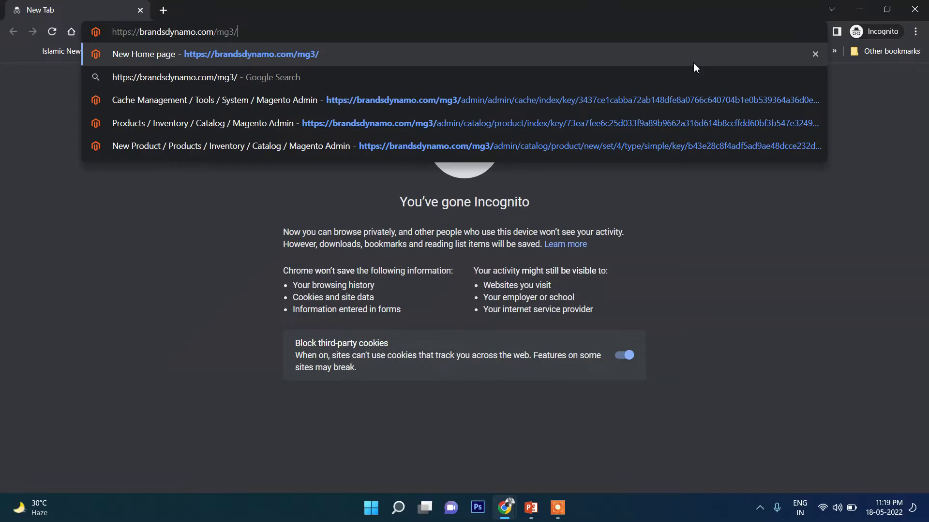
key("Return")
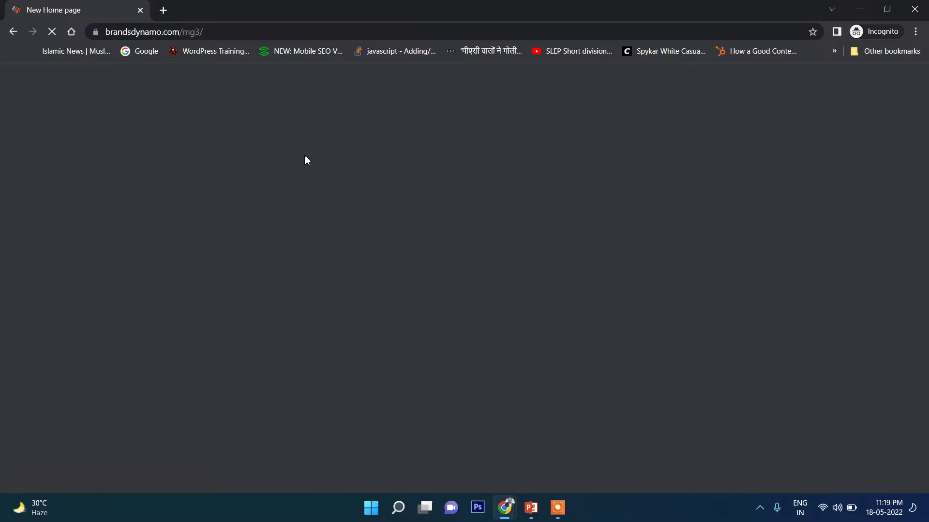
scroll(220, 205, "down", 15)
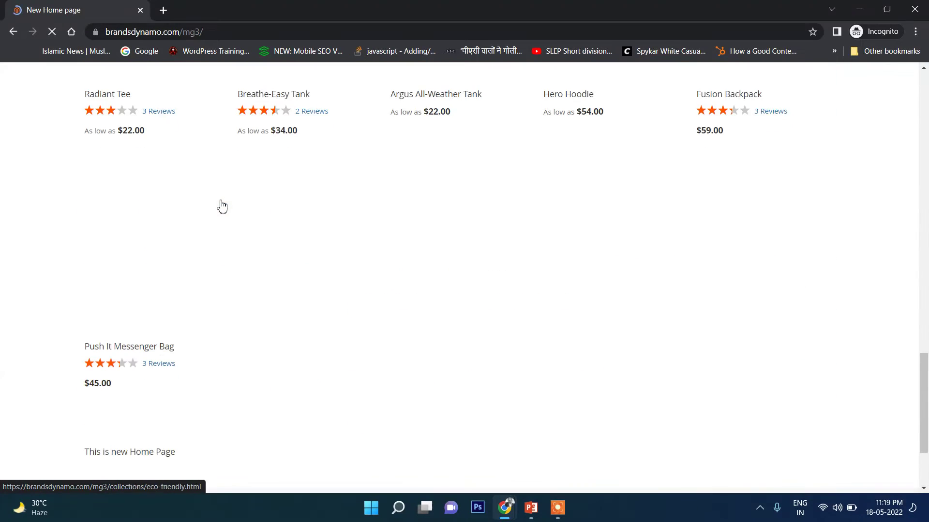
- Return to the admin window's Configuration page and review the CMS Home Page setting under Default Pages
scroll(217, 208, "up", 15)
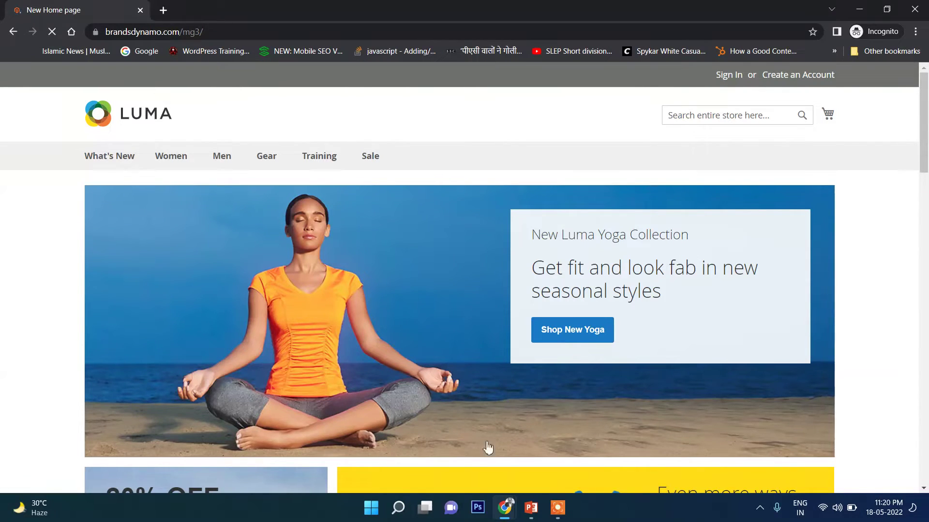
left_click(505, 508)
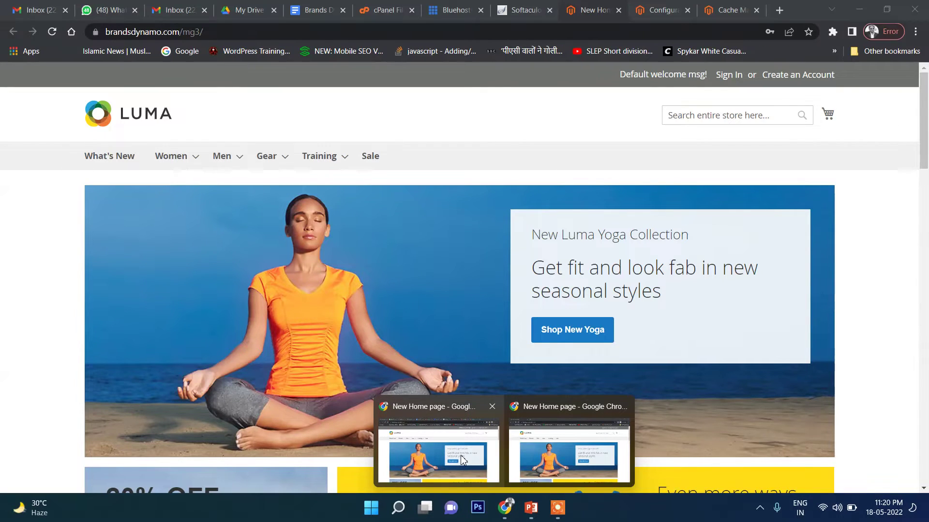
left_click(462, 460)
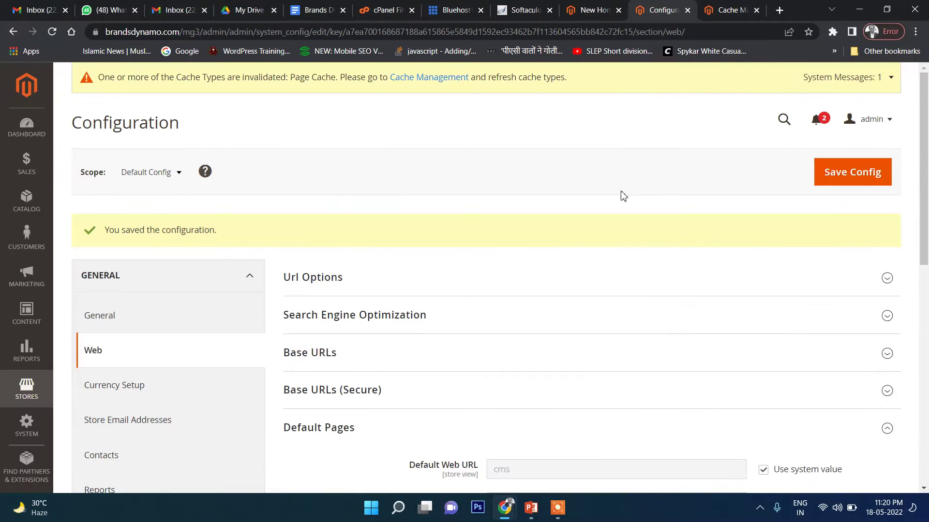
scroll(615, 206, "down", 3)
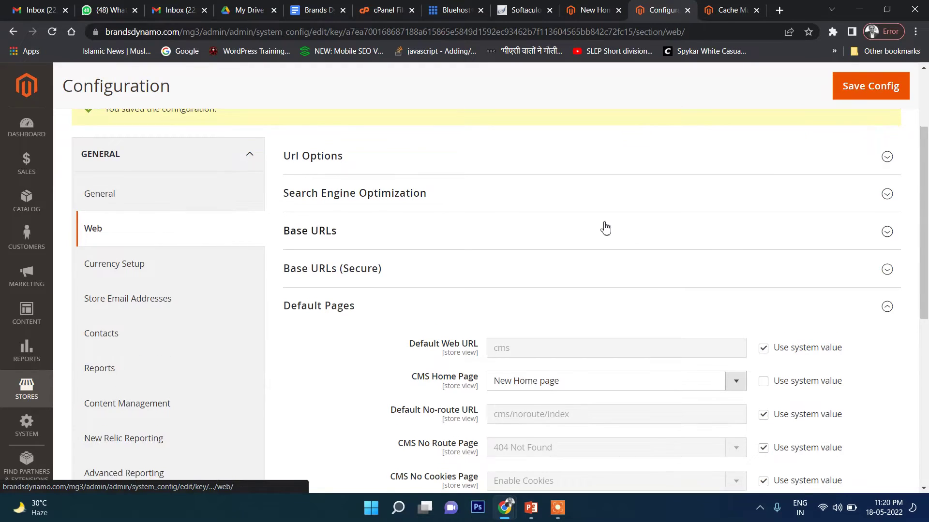
scroll(605, 228, "down", 4)
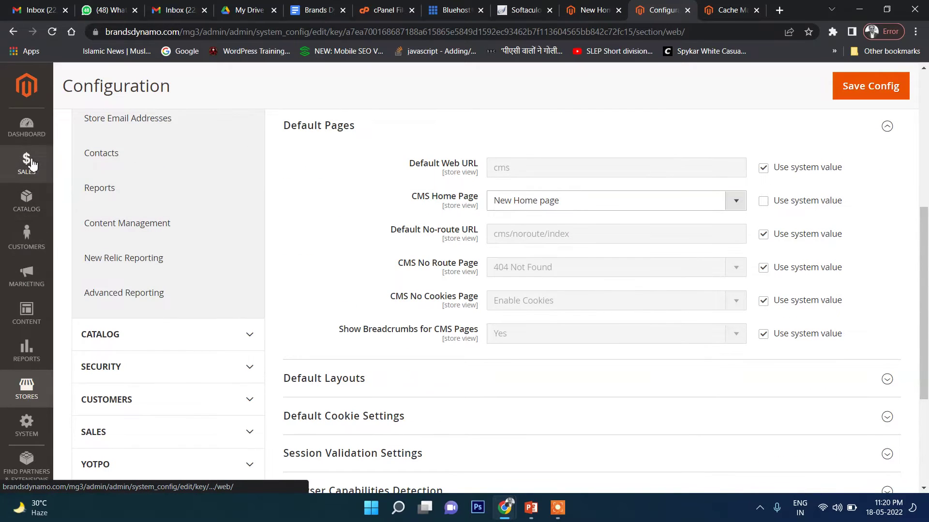
- Load the content Pages list in the admin and check the cache types in Cache Management
left_click(39, 326)
left_click(100, 170)
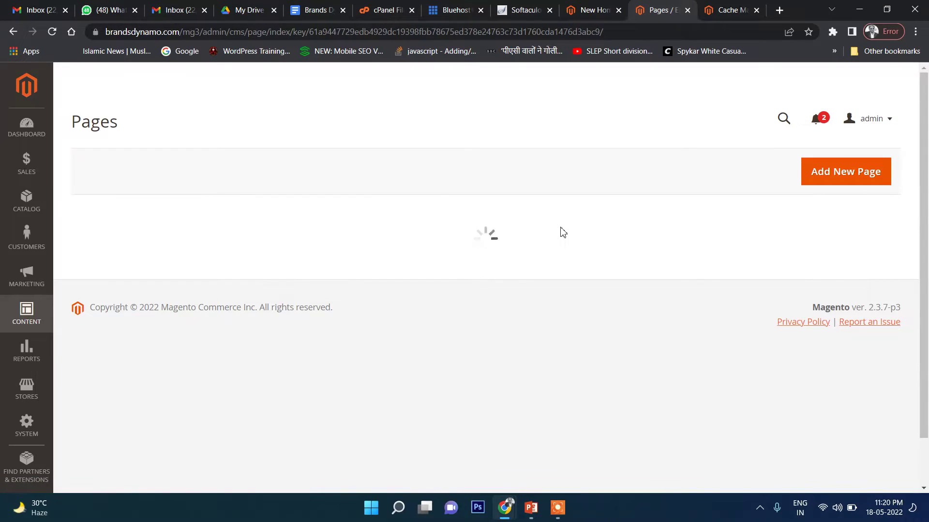
left_click(729, 10)
scroll(755, 260, "down", 8)
scroll(755, 261, "up", 8)
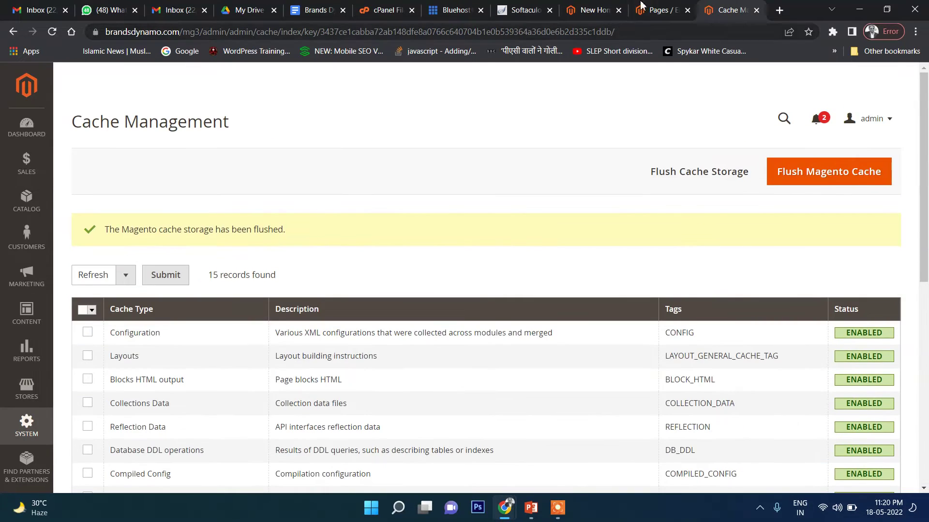
- Find the page with URL key new-home-page in the Pages list and open it for editing
key("ctrl+shift+Tab")
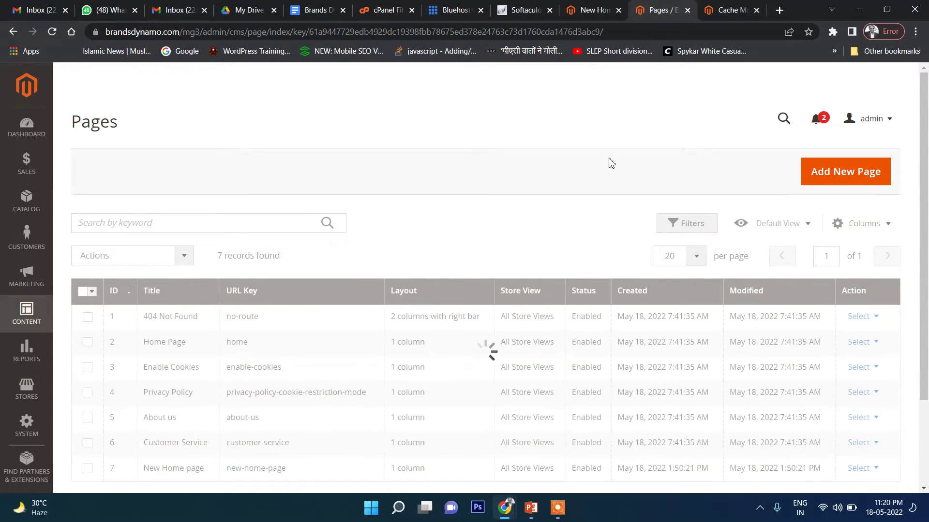
scroll(625, 196, "down", 2)
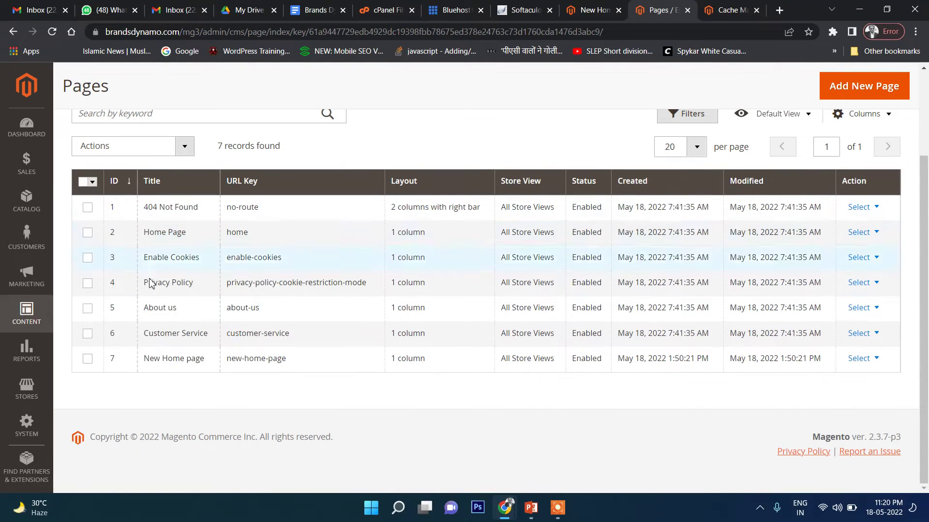
double_click(240, 358)
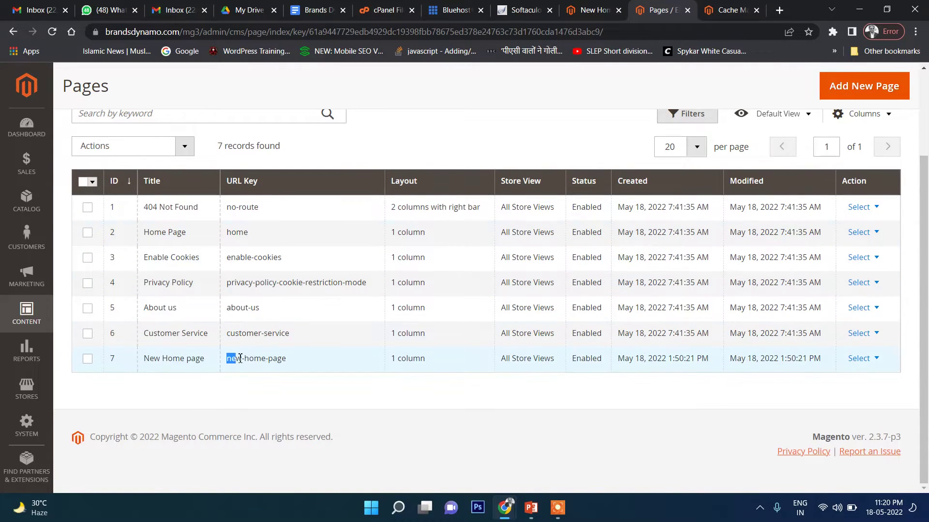
left_click_drag(219, 372, 208, 382)
left_click(208, 382)
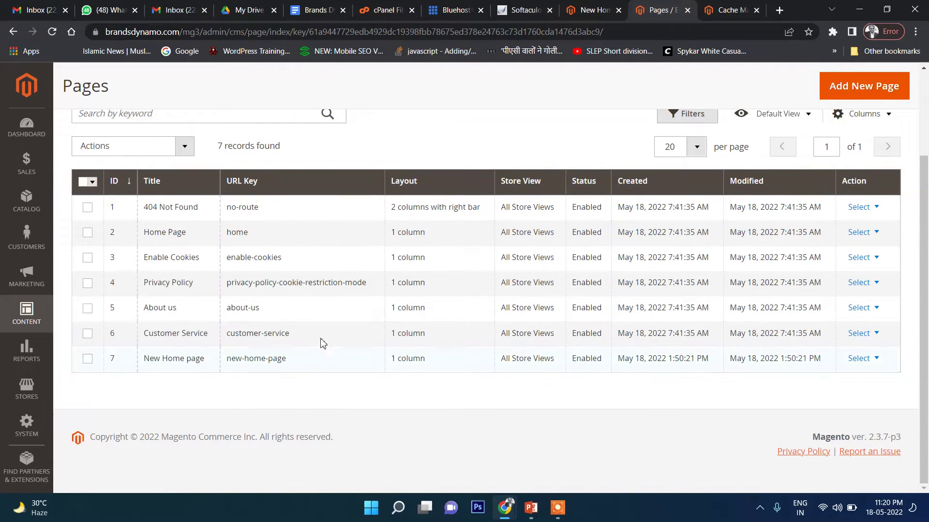
left_click(870, 358)
left_click(855, 379)
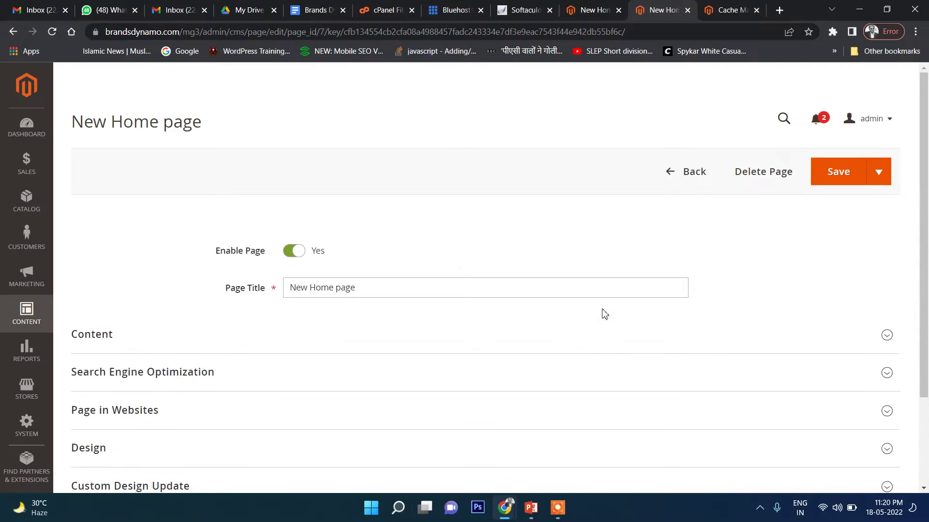
- Expand the Content section of New Home page and examine its editor text and the remaining page sections
scroll(603, 314, "down", 2)
left_click(95, 215)
scroll(329, 295, "down", 1)
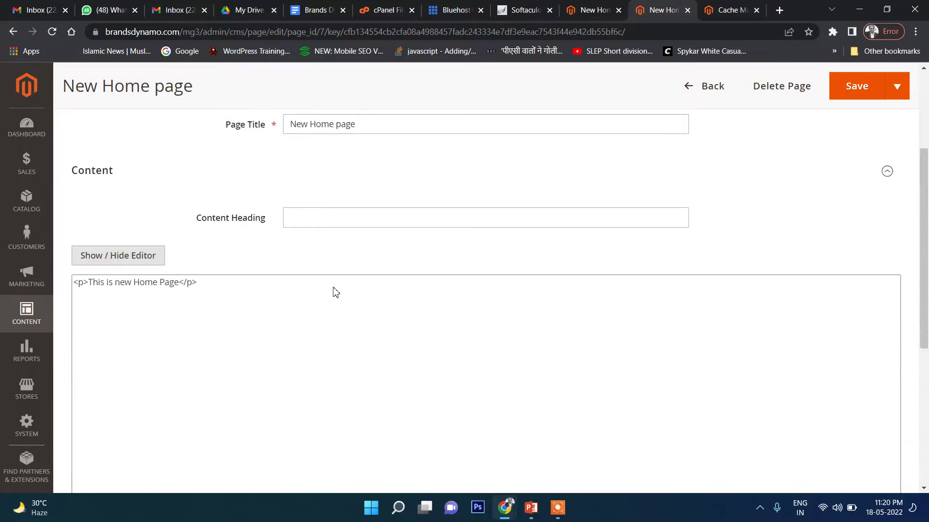
scroll(336, 292, "down", 1)
scroll(220, 238, "down", 5)
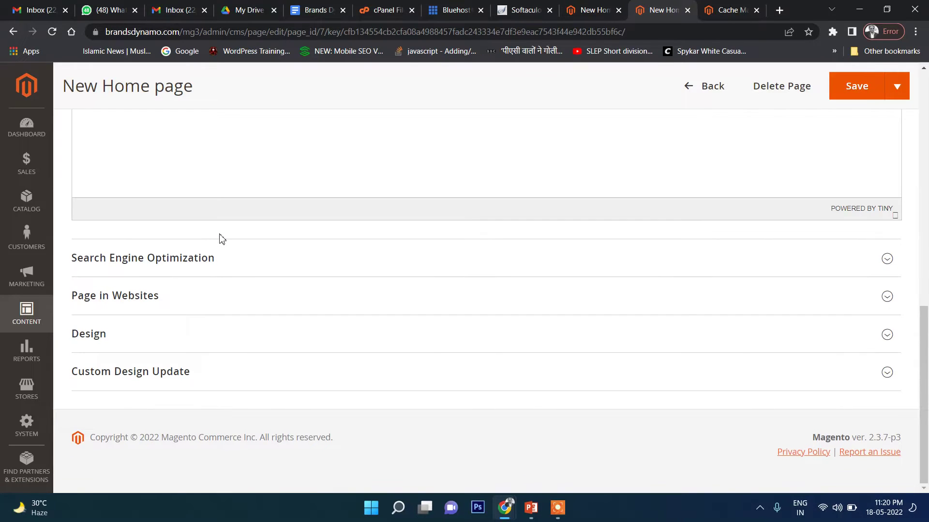
scroll(218, 238, "up", 10)
scroll(198, 348, "down", 3)
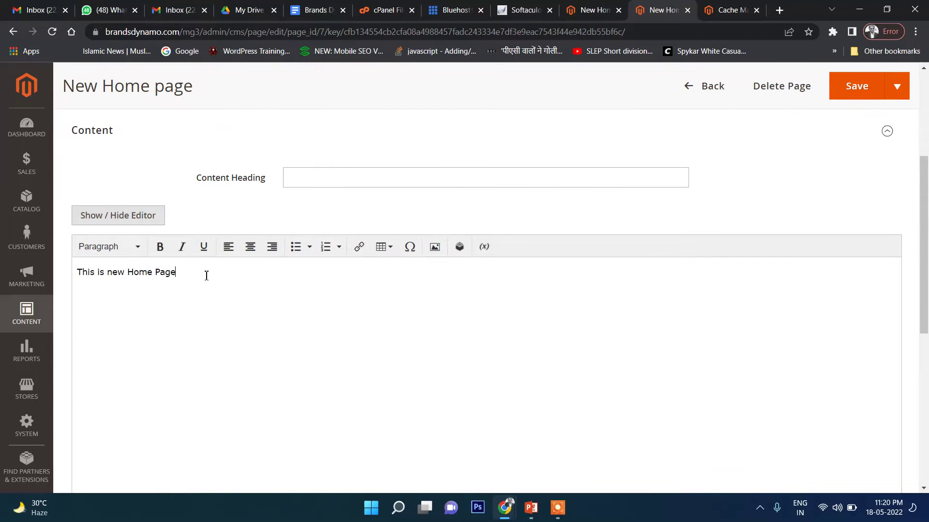
scroll(305, 297, "up", 4)
scroll(353, 288, "down", 2)
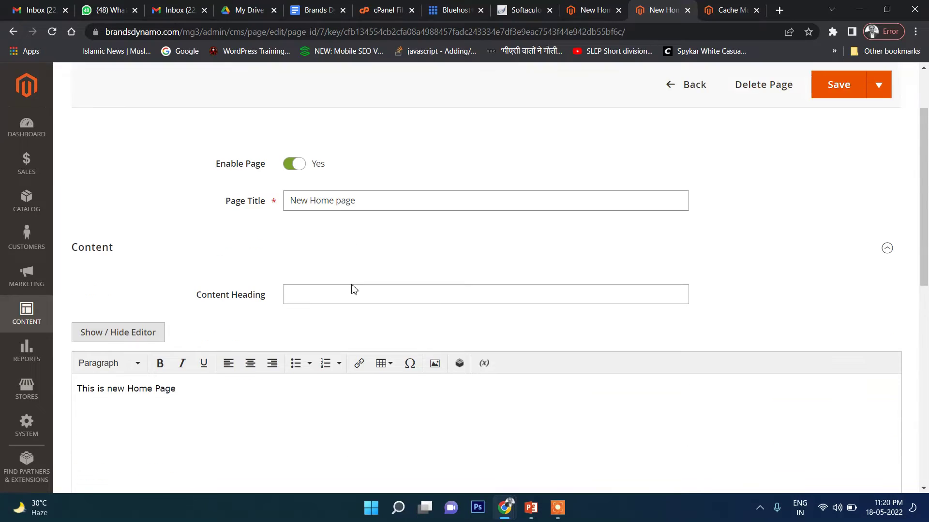
scroll(446, 265, "down", 1)
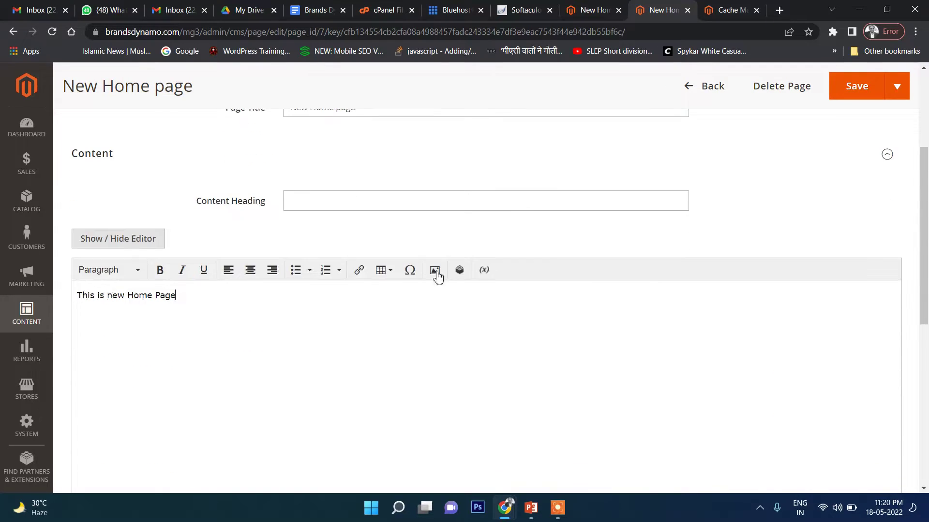
- Save New Home page and flush the Magento cache again
left_click(859, 86)
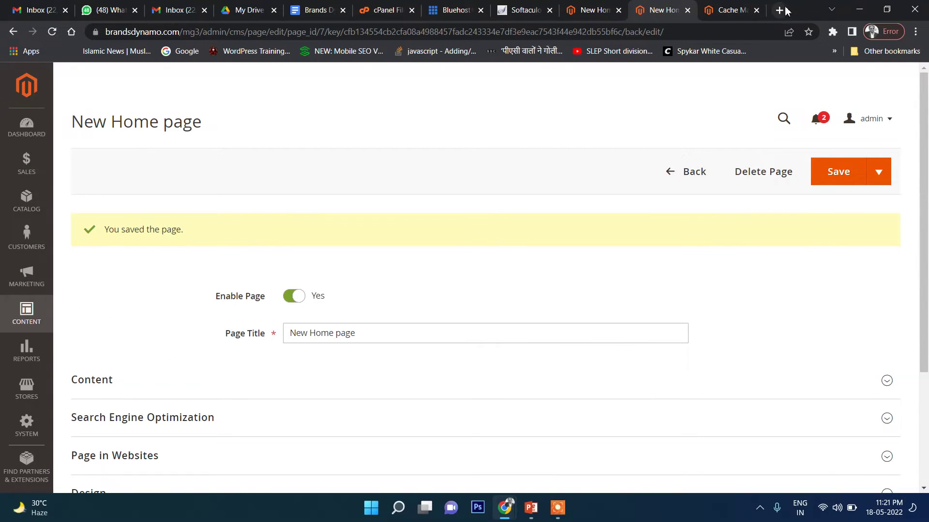
left_click(724, 5)
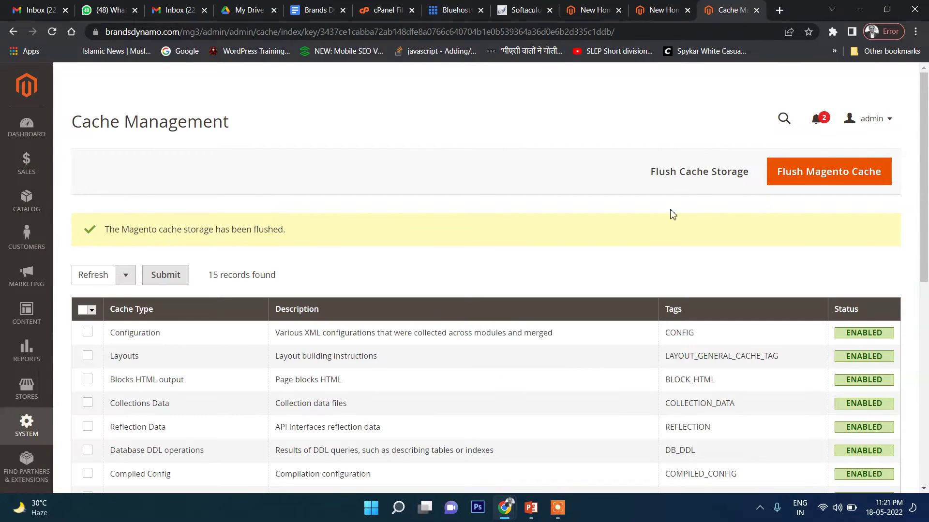
left_click(792, 172)
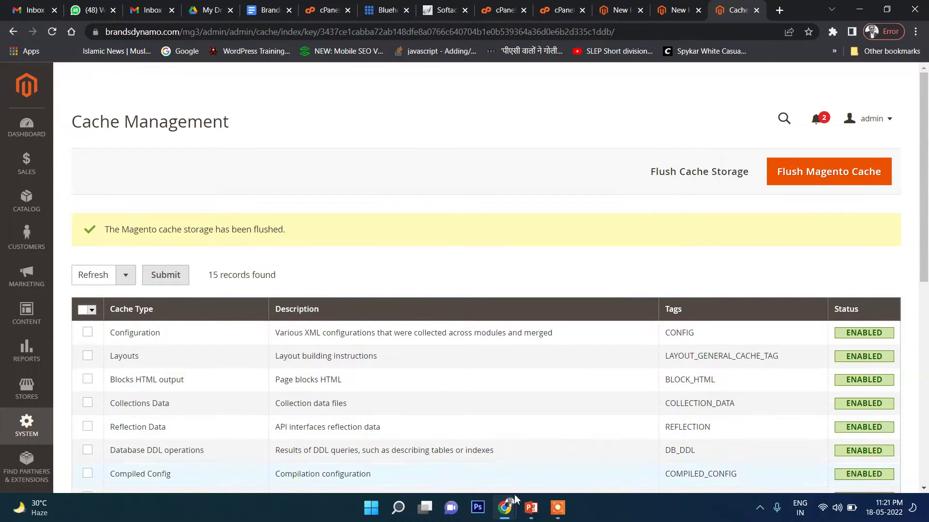
- Switch to the incognito storefront window and reload the home page through the LUMA logo
mouse_move(505, 508)
left_click(535, 480)
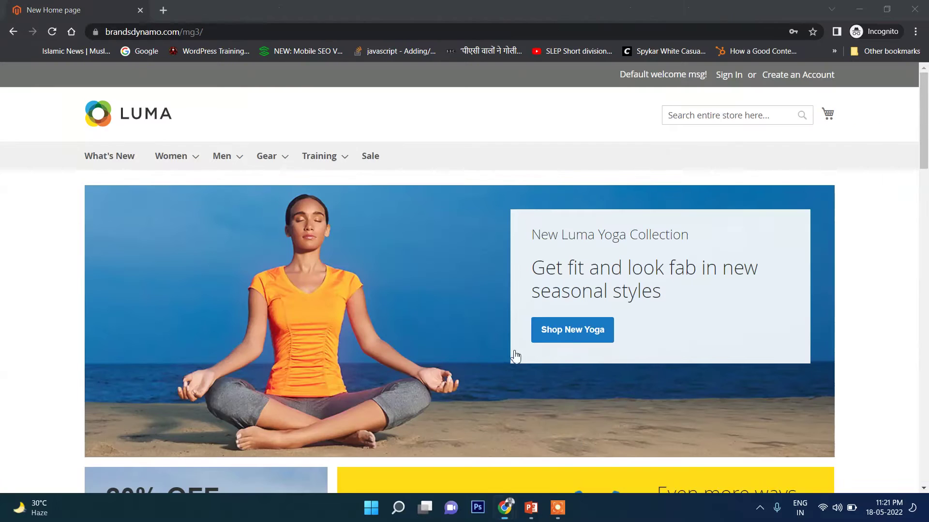
left_click(103, 123)
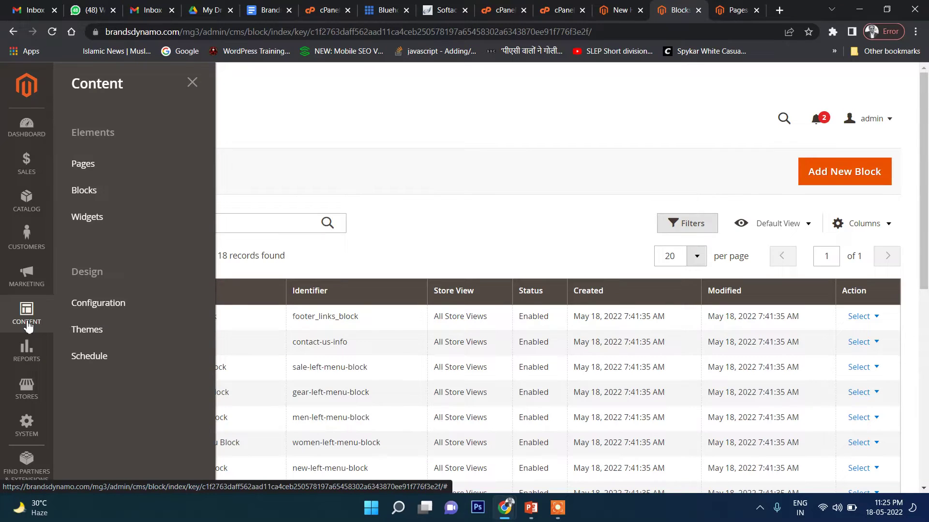
- Open the content Blocks list and look through it for the Home Page Block
left_click(28, 323)
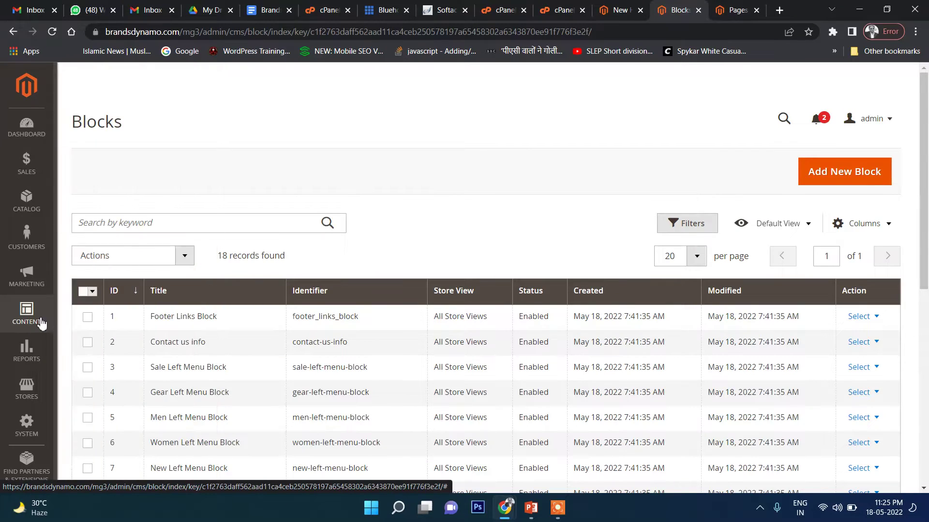
left_click(28, 323)
left_click(98, 196)
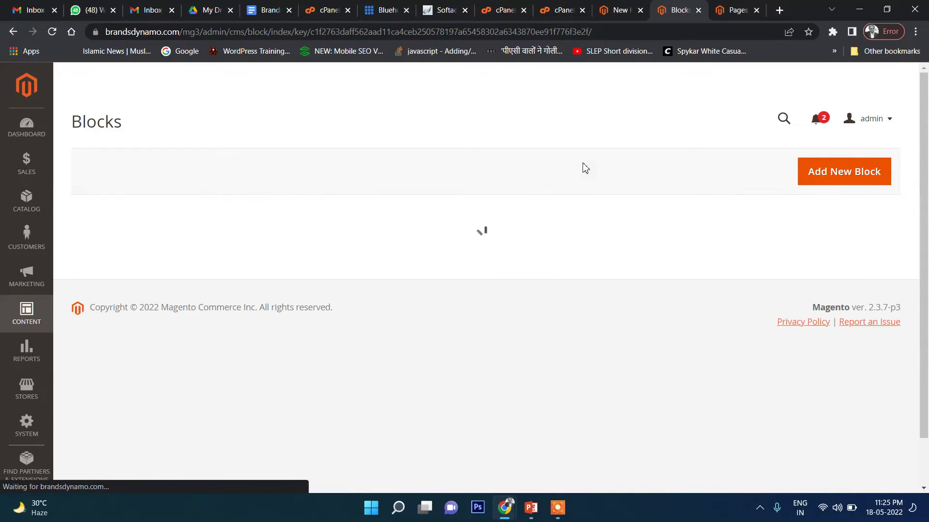
scroll(580, 221, "down", 1)
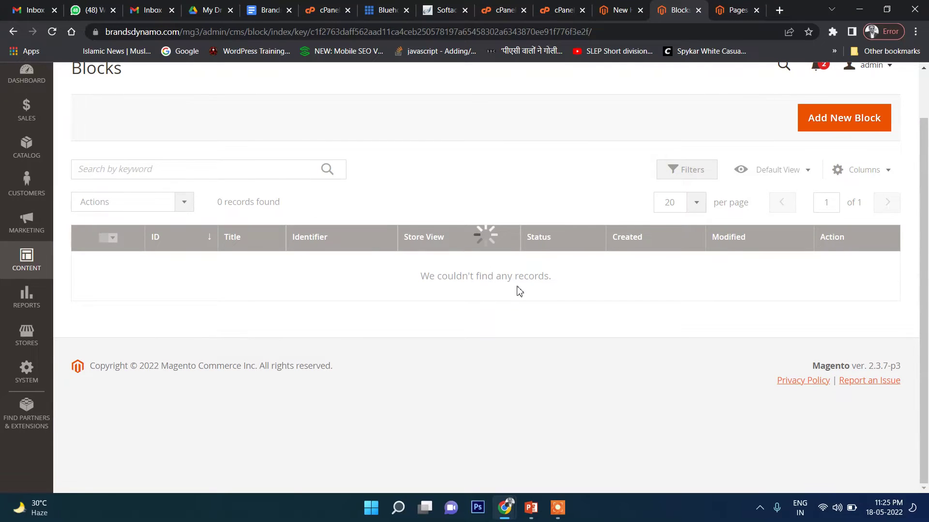
scroll(268, 311, "down", 2)
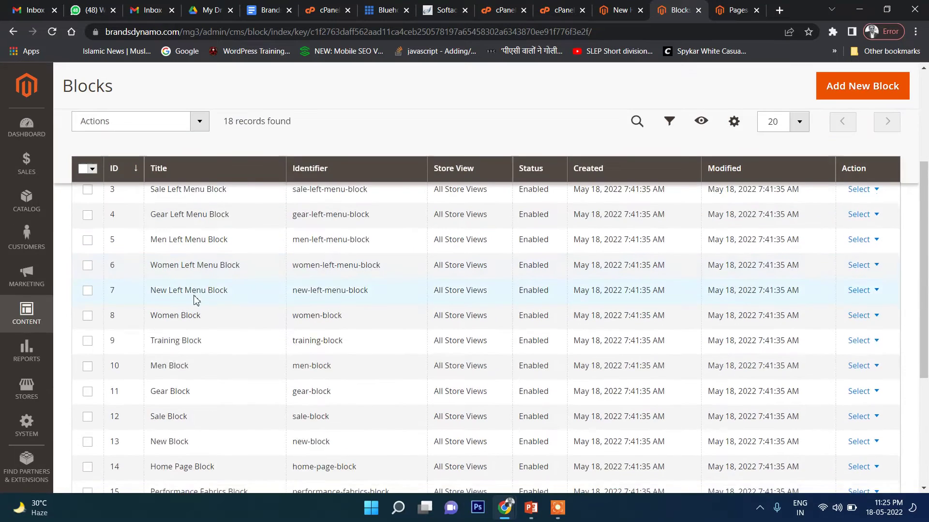
scroll(266, 296, "down", 1)
scroll(183, 347, "up", 3)
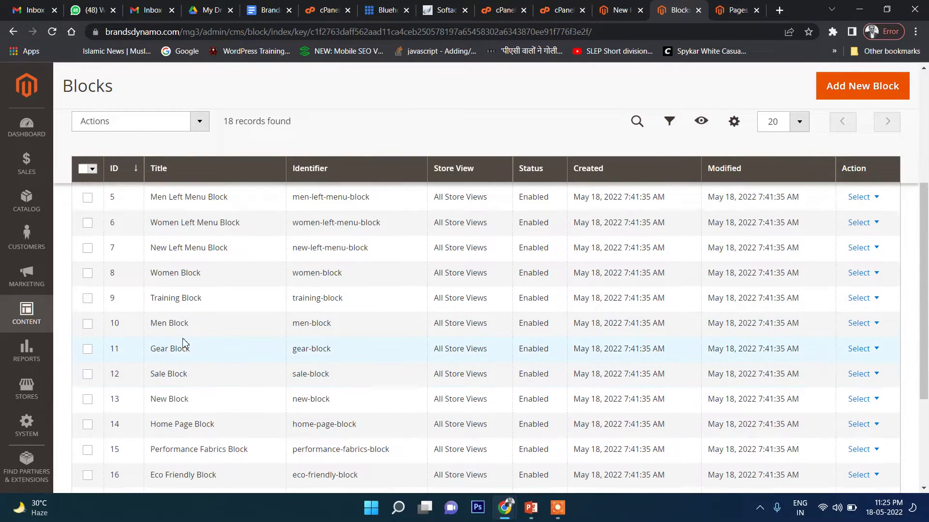
scroll(207, 281, "up", 2)
scroll(207, 273, "down", 5)
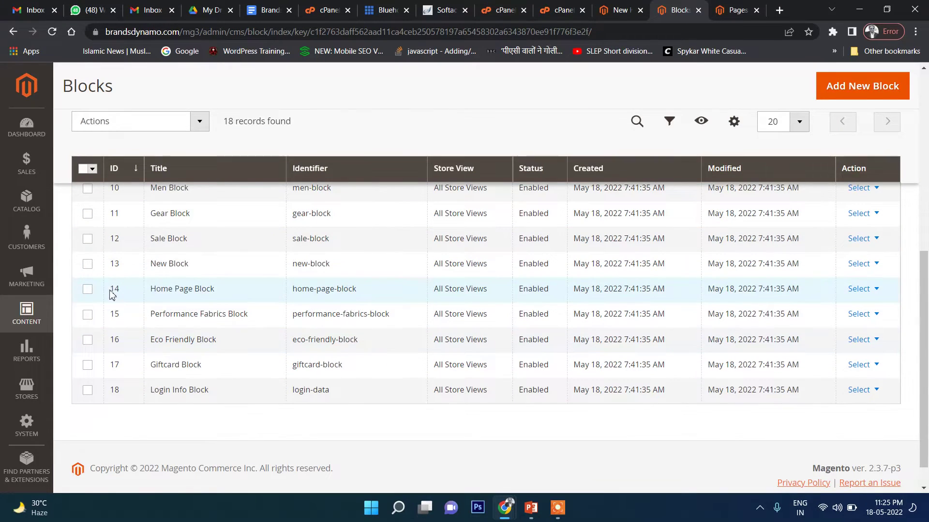
- Delete the Home Page Block with identifier home-page-block and confirm the deletion
left_click(88, 292)
left_click(861, 289)
left_click(860, 329)
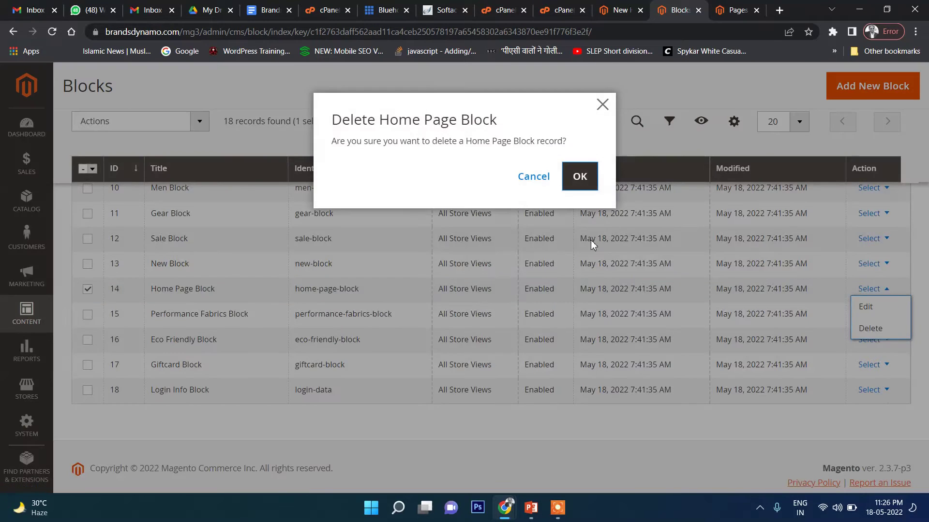
left_click(580, 177)
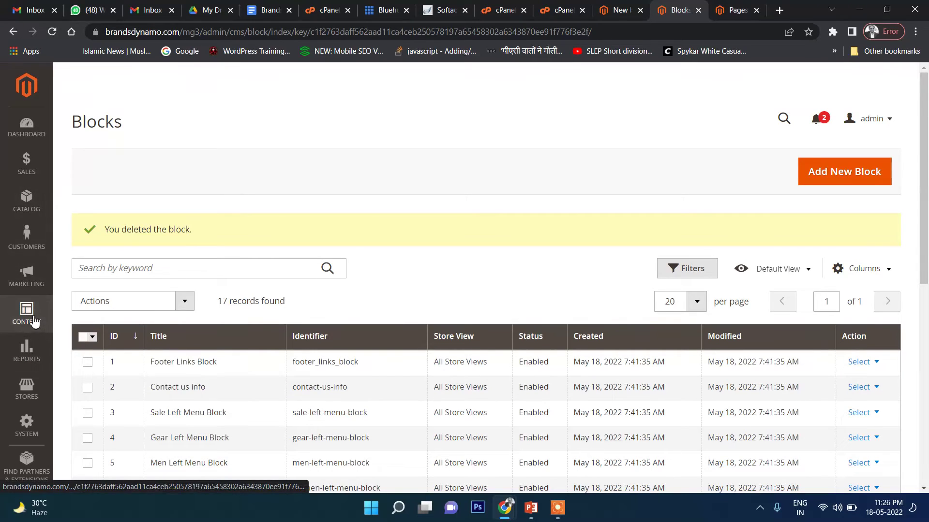
- In the store's Web configuration, set the default CMS Home Page to New Home page and save the configuration
left_click(26, 386)
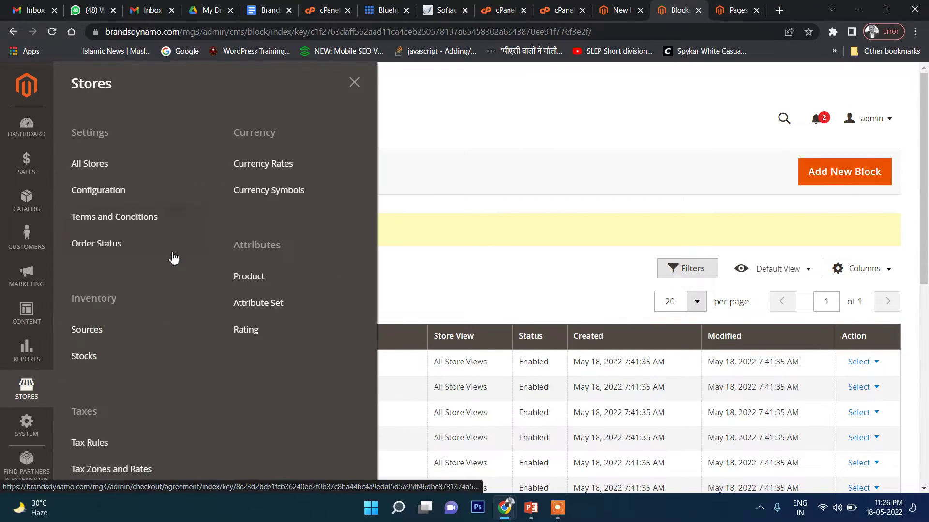
left_click(116, 190)
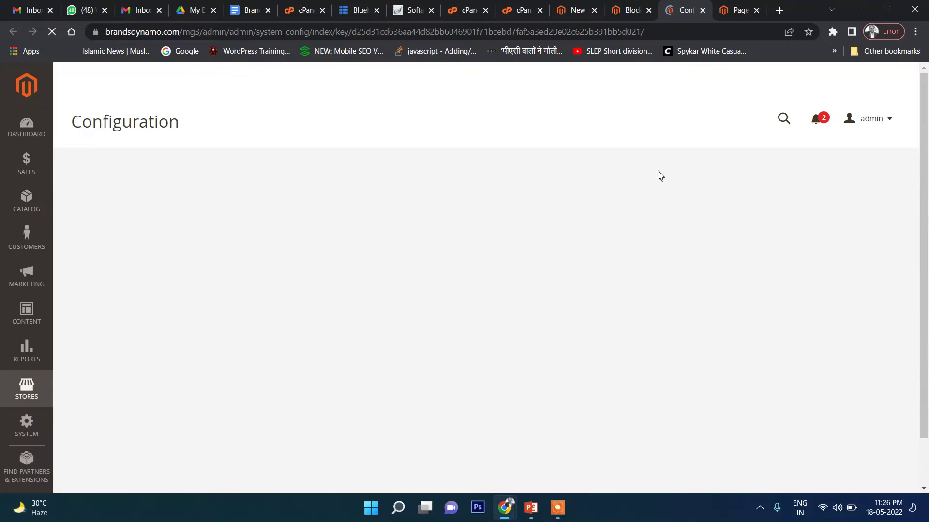
scroll(325, 310, "down", 3)
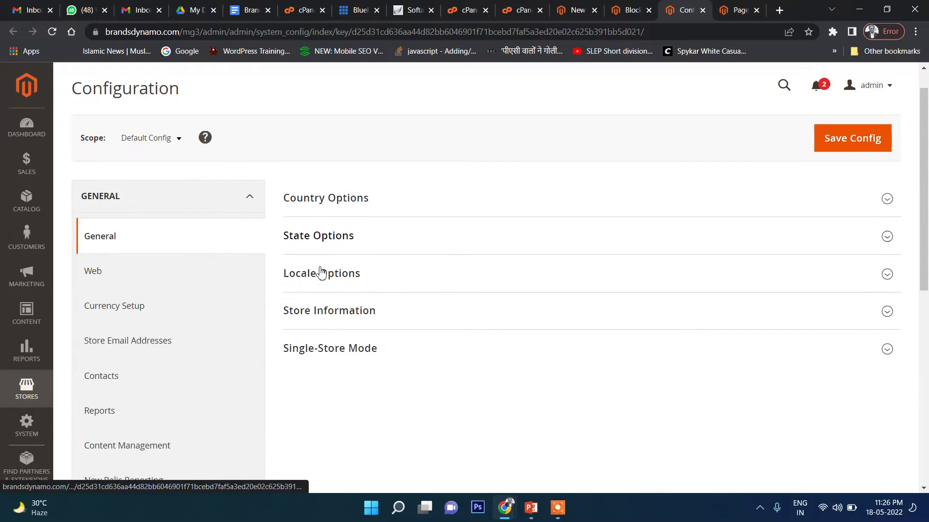
left_click(137, 196)
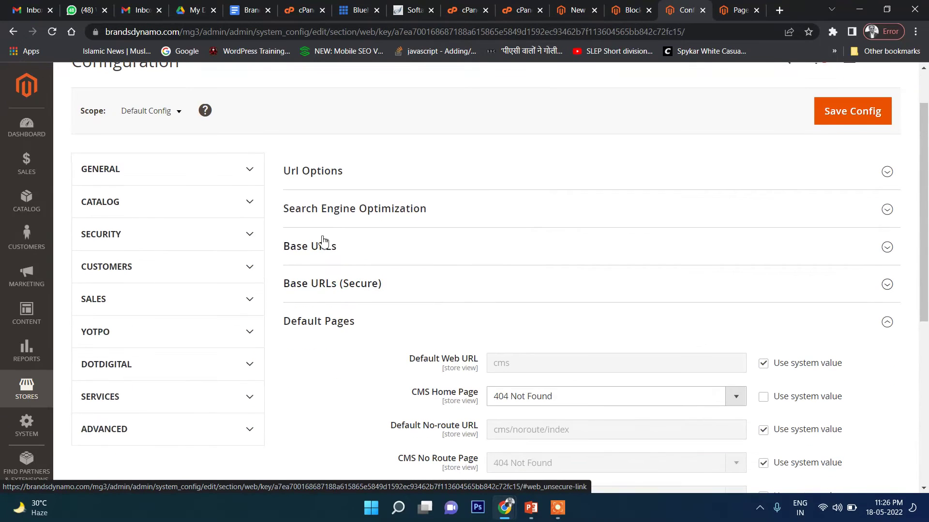
scroll(417, 278, "down", 4)
left_click(558, 216)
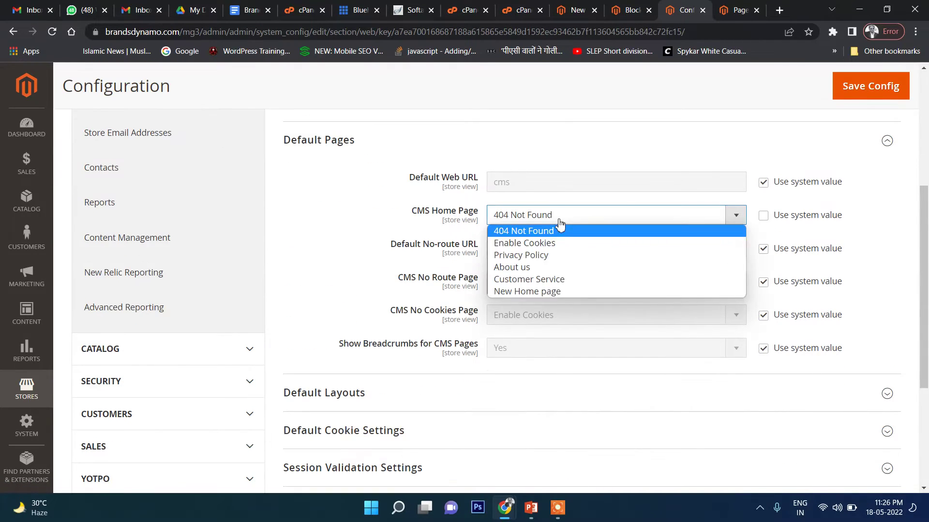
left_click(561, 291)
left_click(866, 87)
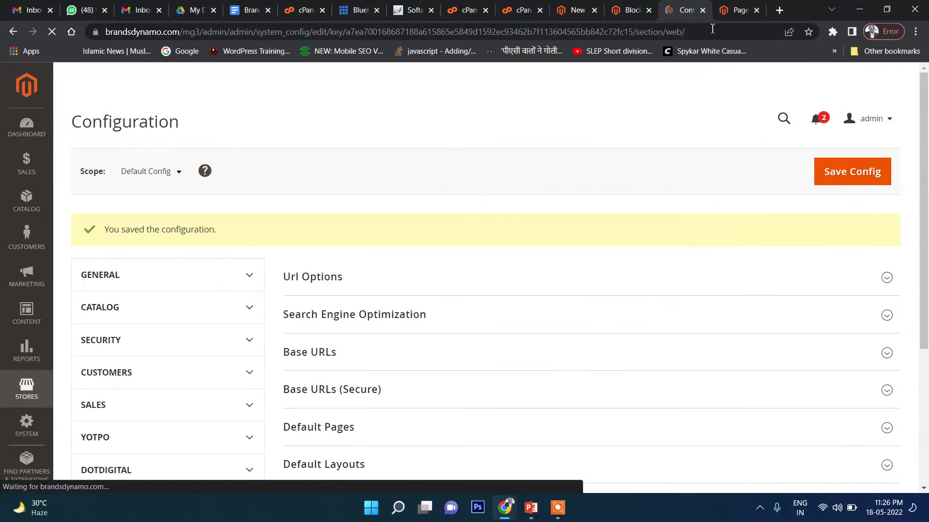
left_click(702, 9)
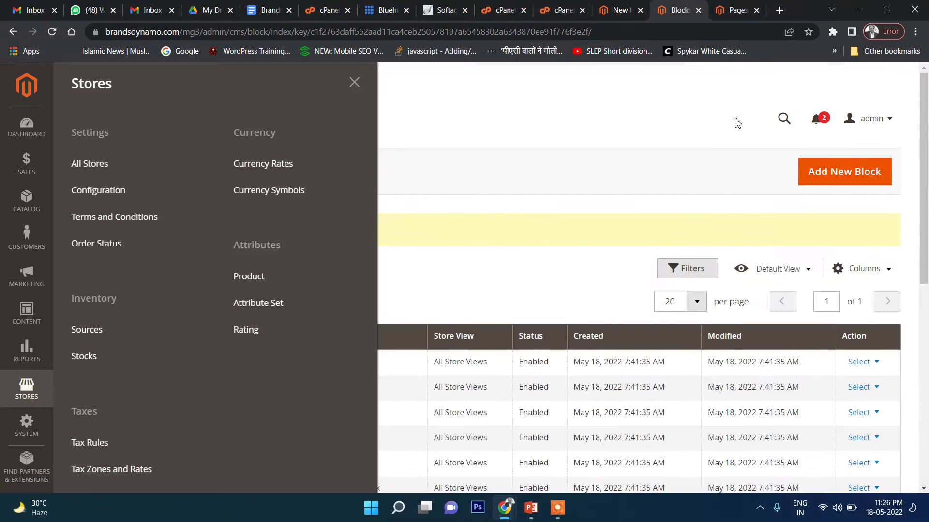
left_click(688, 101)
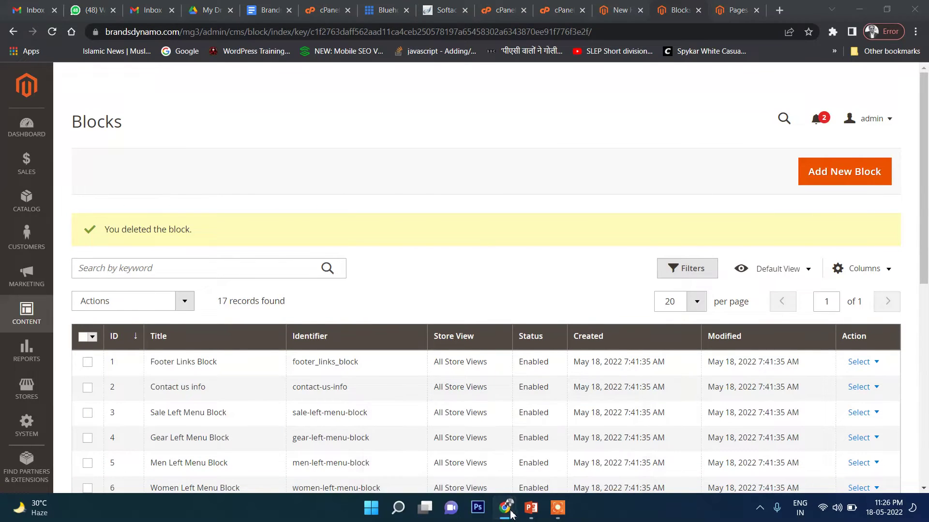
- Switch to the incognito storefront window, reload the home page through the LUMA logo and check its content text
mouse_move(505, 507)
left_click(548, 461)
scroll(162, 180, "up", 15)
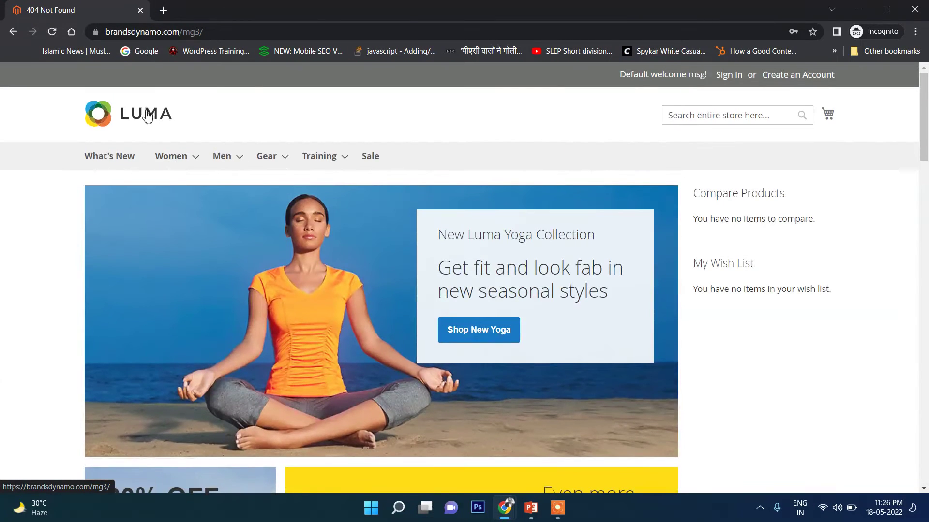
left_click(146, 113)
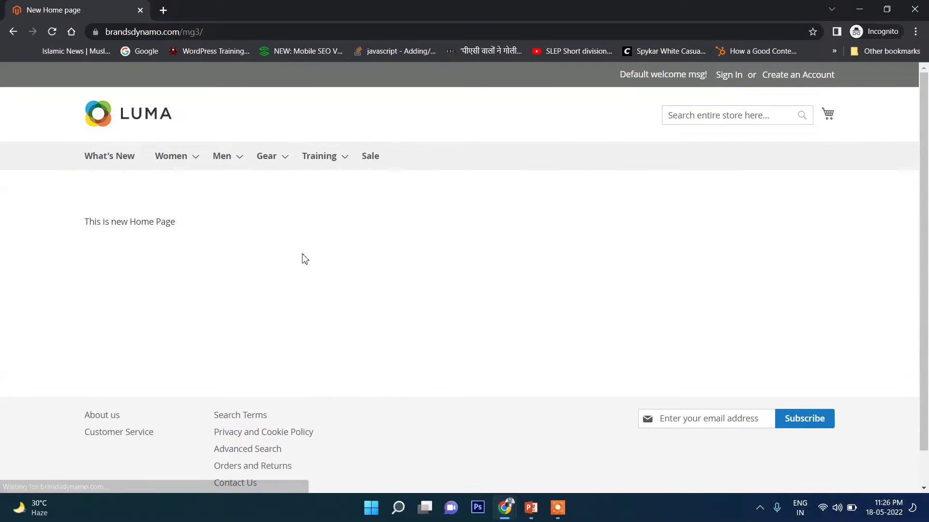
left_click_drag(80, 231, 292, 238)
left_click(292, 238)
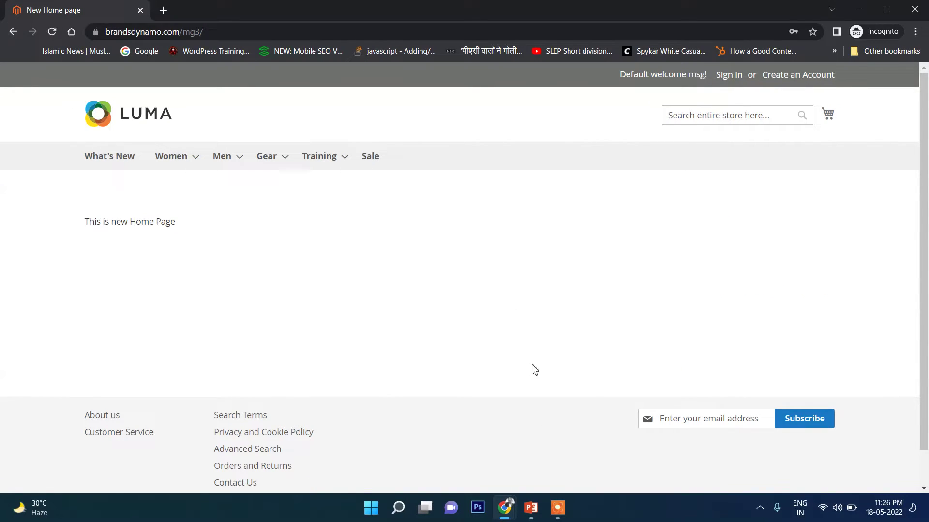
- Return to the admin window and look through the remaining entries in the content Blocks list
mouse_move(505, 515)
left_click(436, 450)
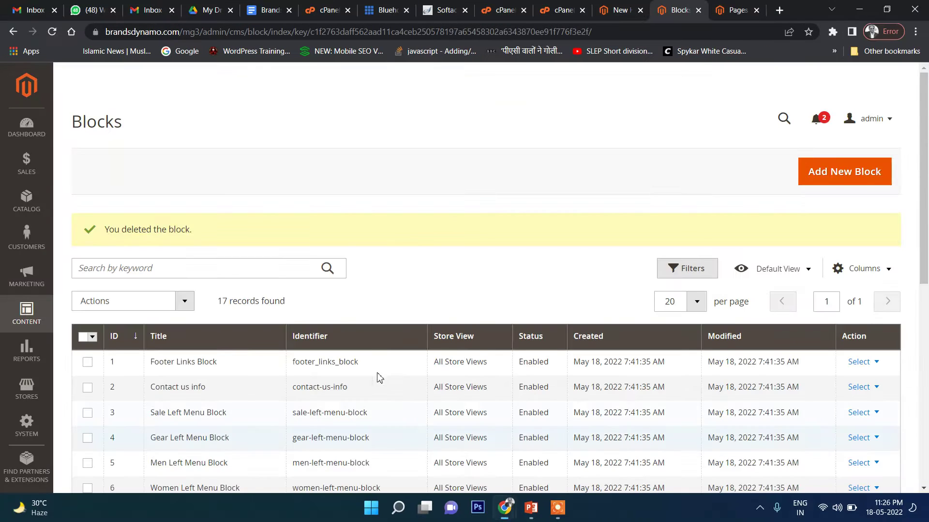
left_click(25, 312)
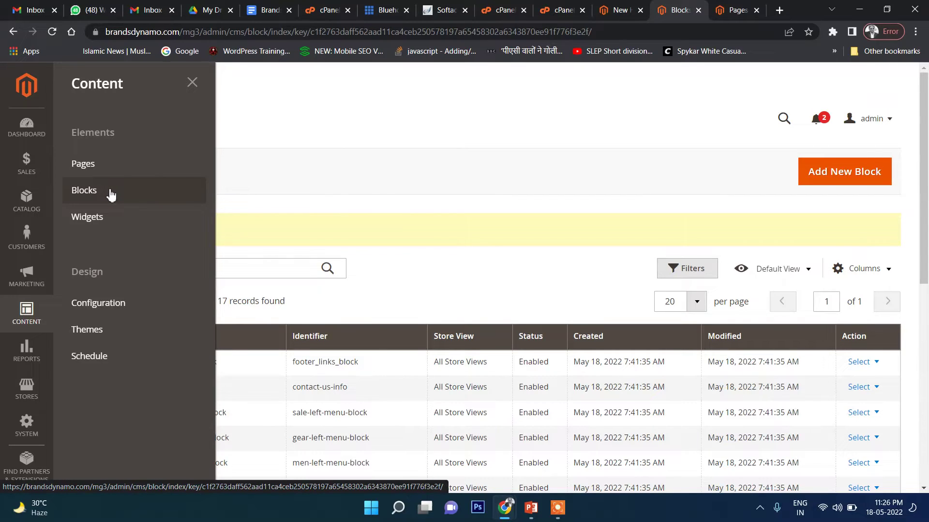
left_click(439, 158)
scroll(266, 270, "down", 1)
scroll(266, 270, "down", 4)
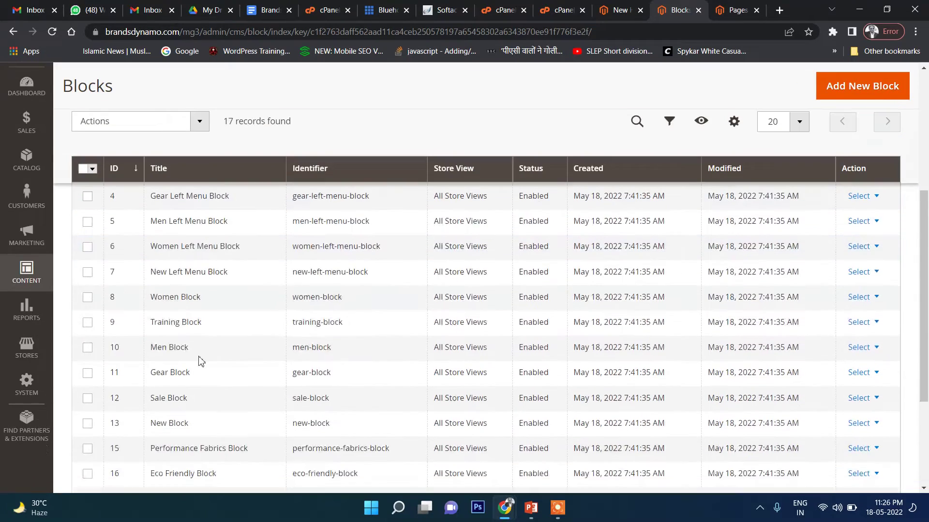
scroll(134, 358, "down", 3)
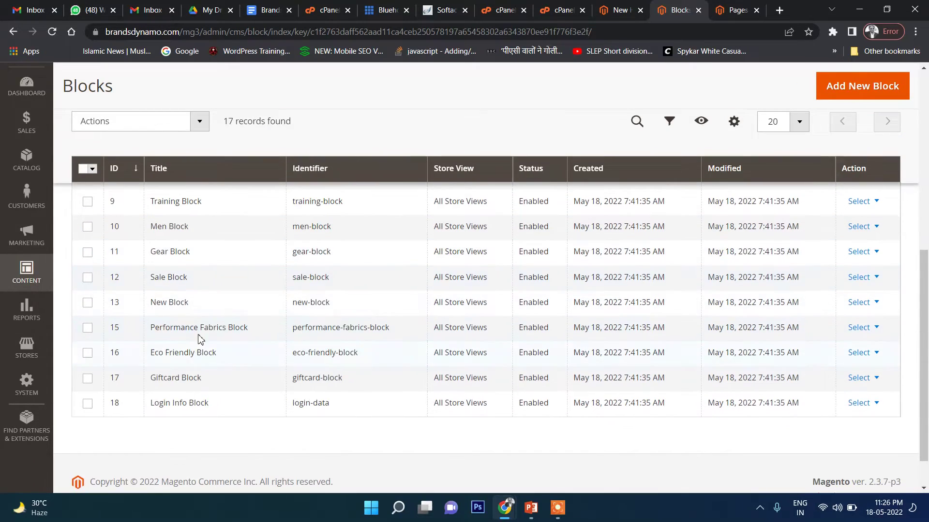
scroll(416, 132, "up", 7)
- Reload the home page in the regular window's storefront tab, check its text and move that tab behind the Pages tab
left_click(733, 10)
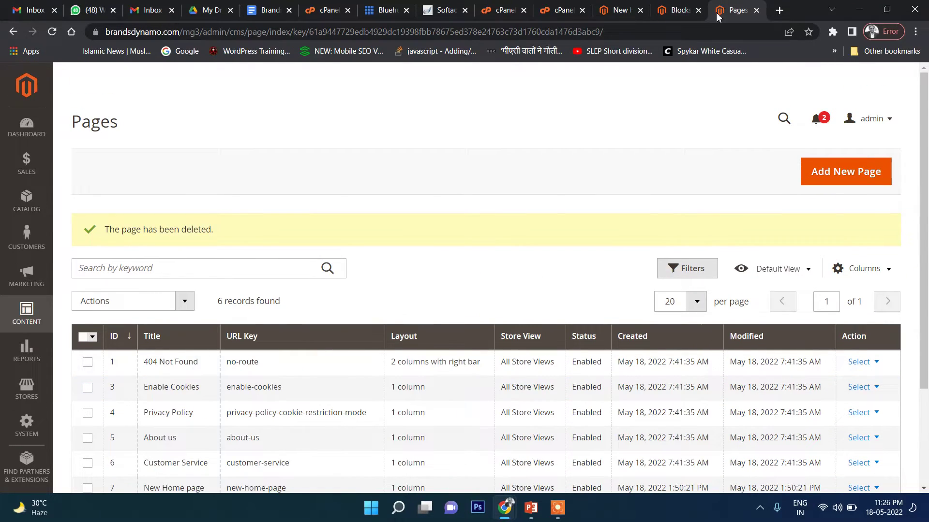
left_click(620, 11)
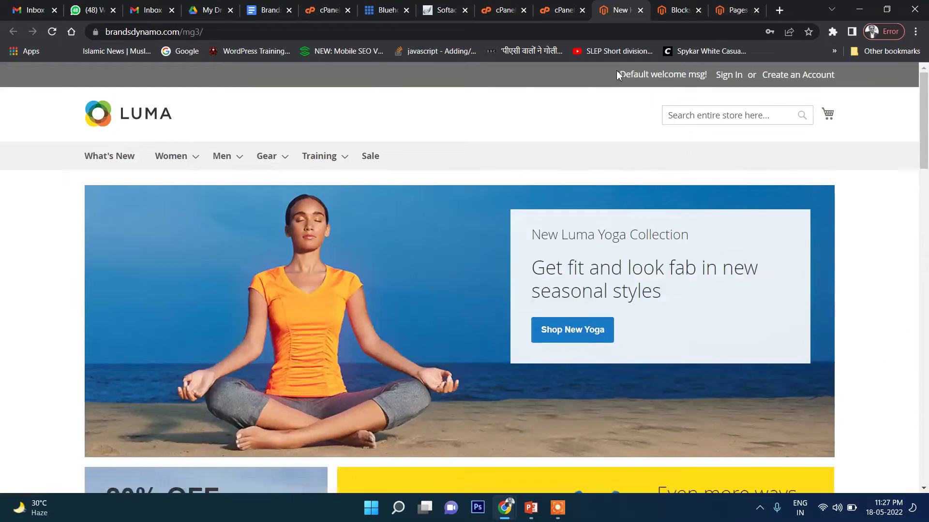
left_click(120, 122)
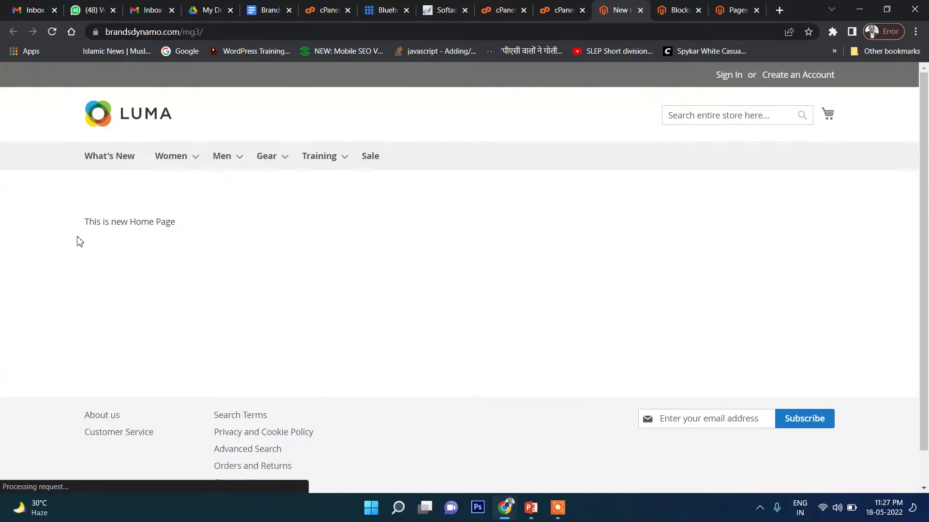
left_click_drag(78, 238, 197, 232)
left_click(199, 233)
left_click_drag(621, 10, 733, 9)
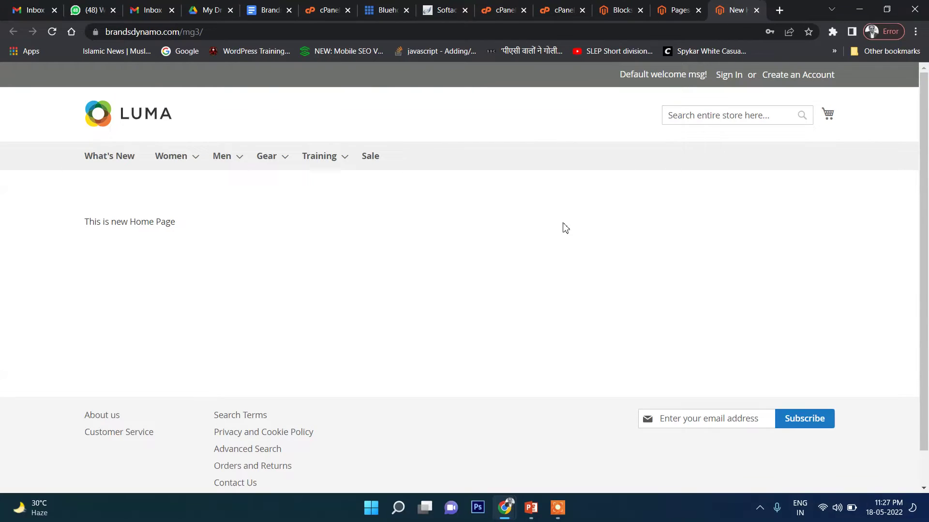
left_click_drag(205, 232, 228, 234)
left_click(77, 226)
left_click(202, 234)
left_click(170, 251)
left_click_drag(68, 233, 303, 230)
left_click(303, 230)
- Reopen the content Blocks list in the admin and start adding a new block
left_click(617, 10)
scroll(586, 203, "down", 4)
scroll(192, 249, "up", 4)
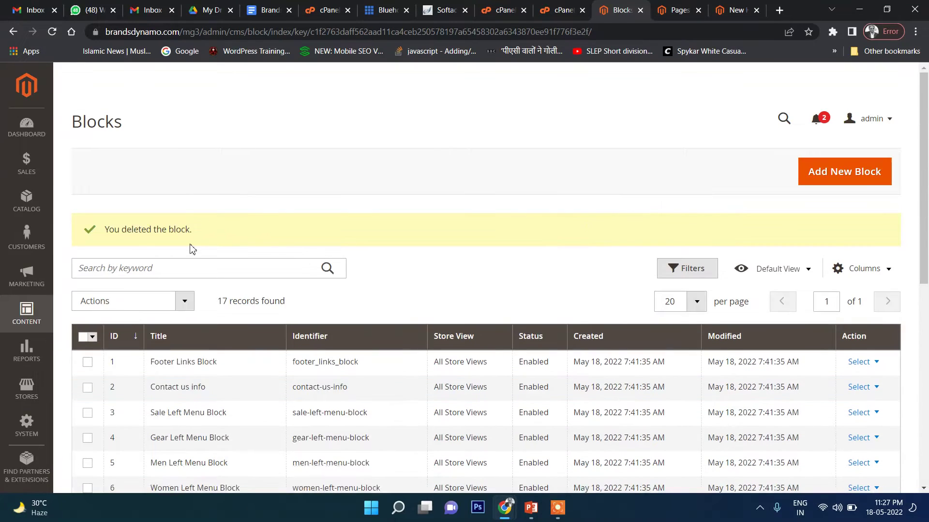
left_click(26, 314)
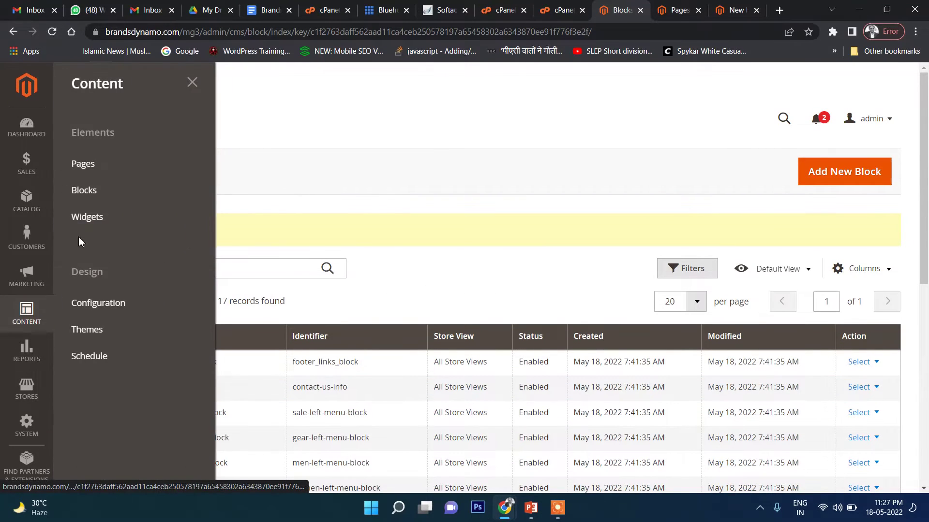
left_click(102, 194)
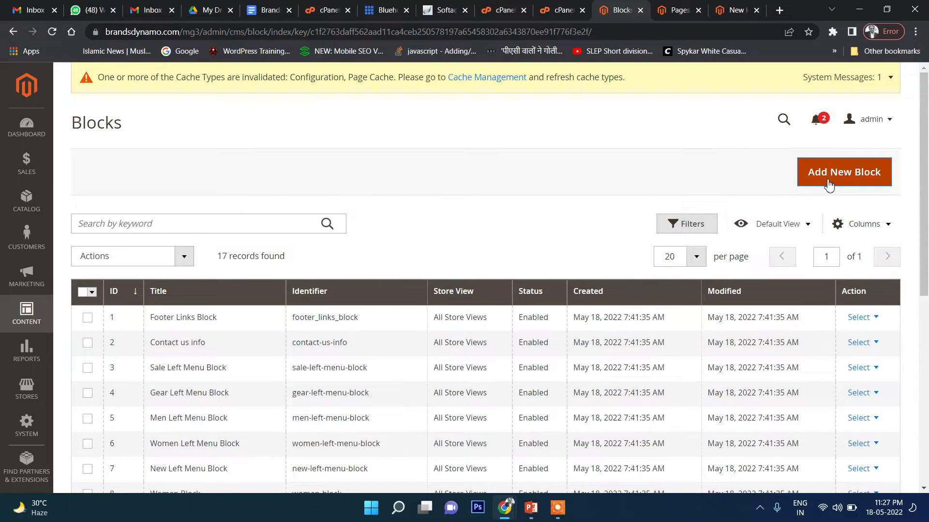
left_click(829, 185)
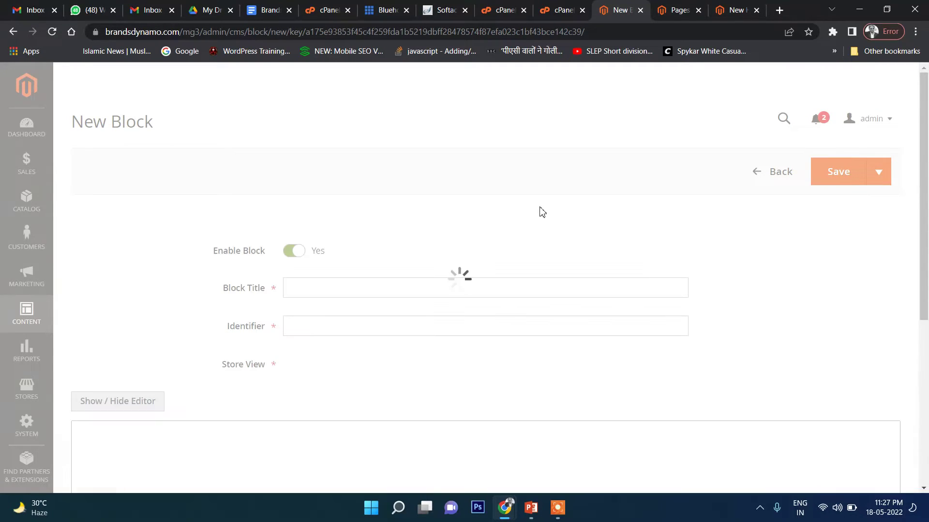
- Title the new block Home page Banner and set its identifier to home_page_banner
scroll(507, 237, "down", 2)
left_click(384, 227)
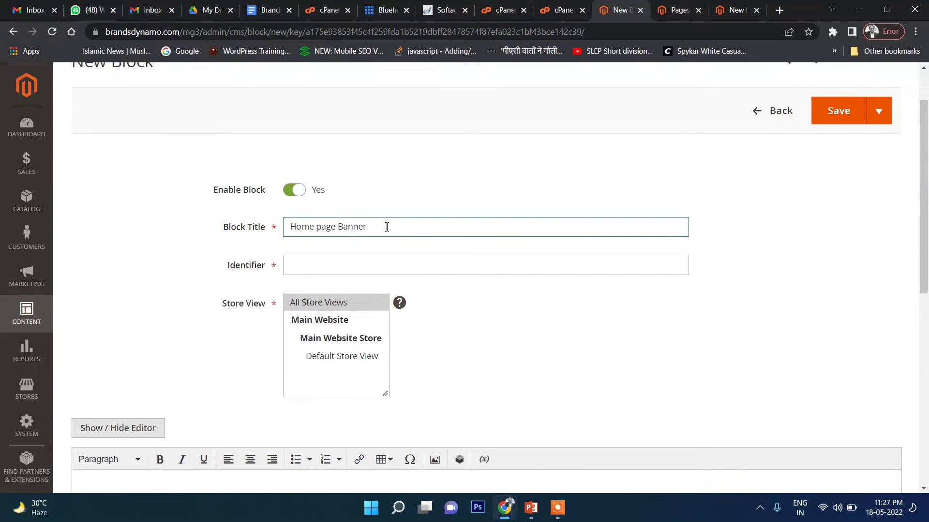
left_click(332, 265)
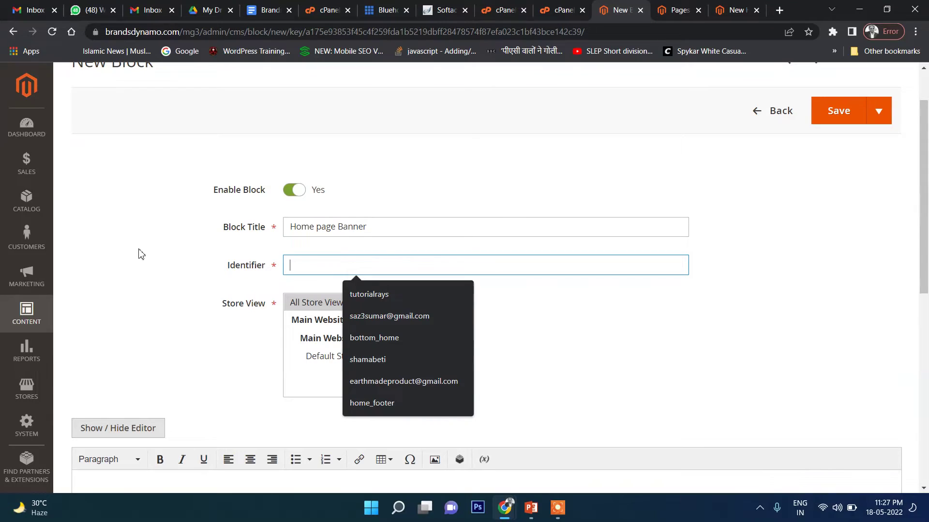
left_click(311, 283)
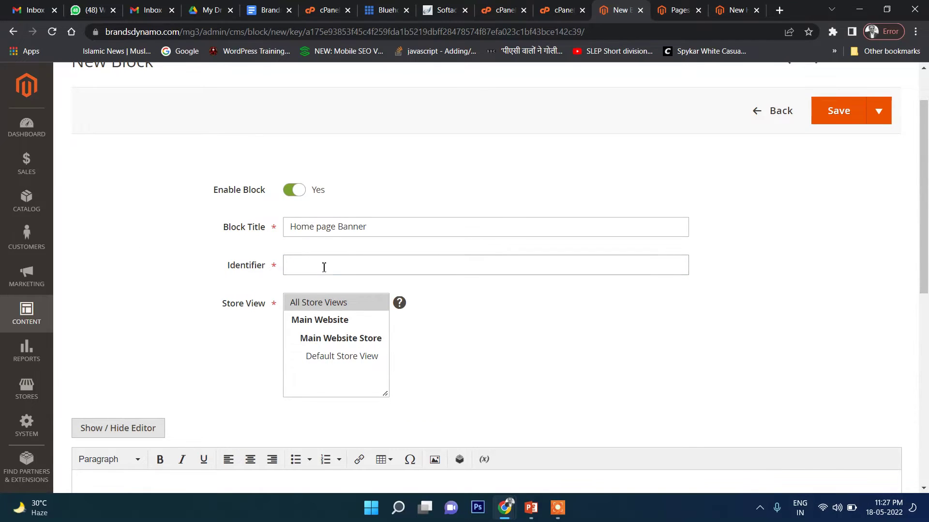
left_click(324, 267)
type("home")
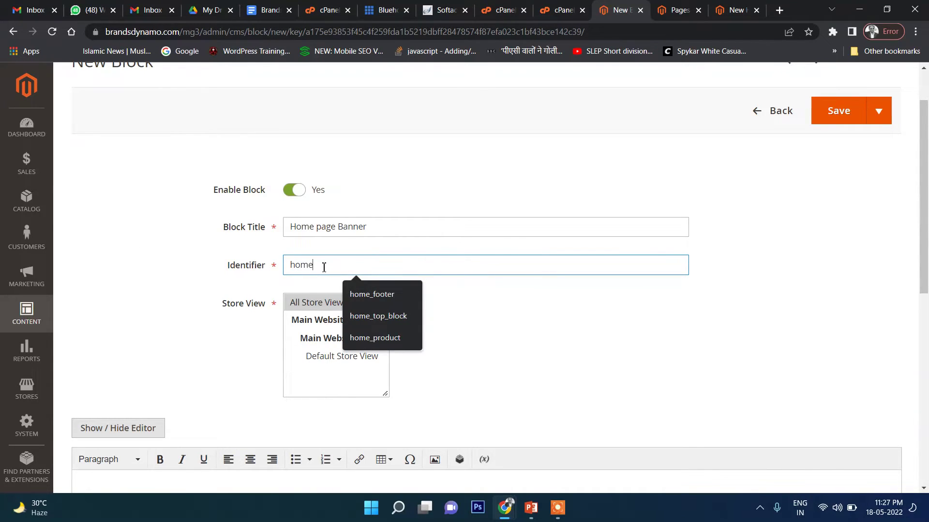
type("_page_banner")
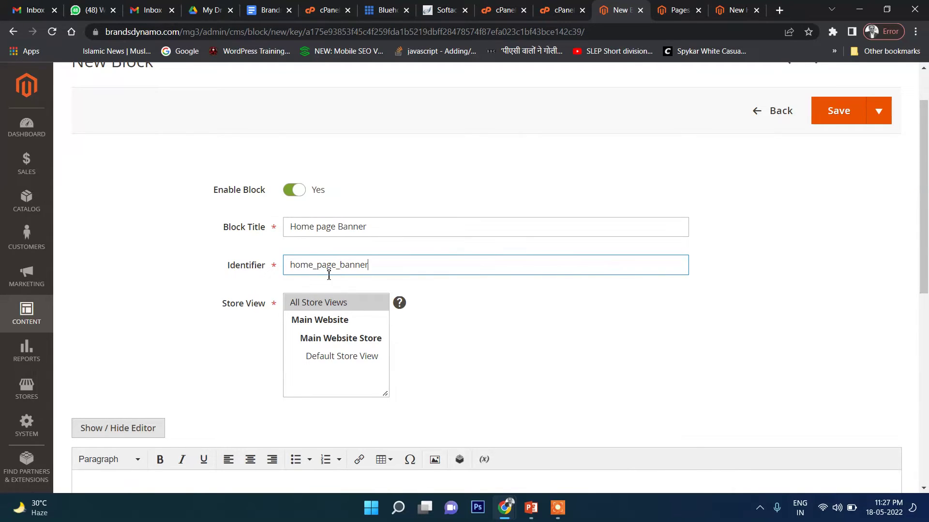
- Upload extracts-herbs-small-bottles-selective-focus-min-1400x610.jpg from the Desktop into the wysiwyg folder as an image for the block's content
scroll(653, 270, "down", 5)
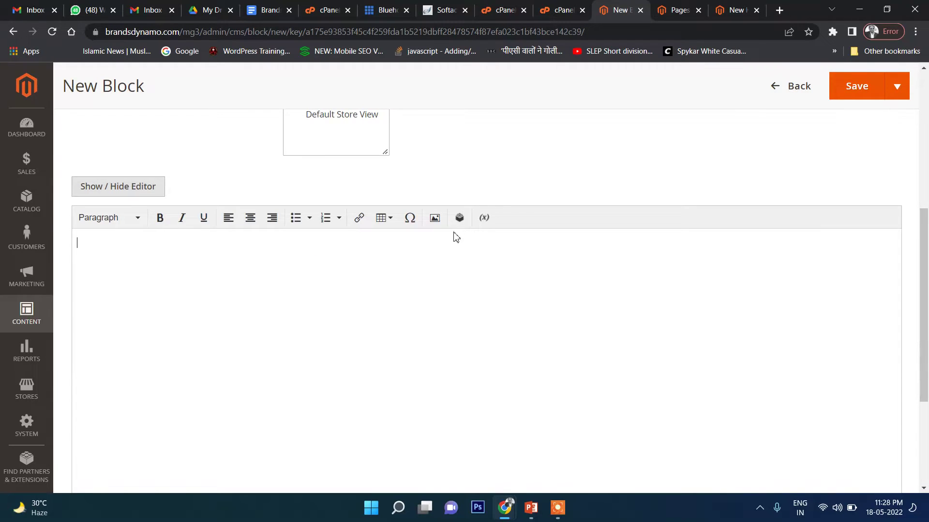
left_click(435, 217)
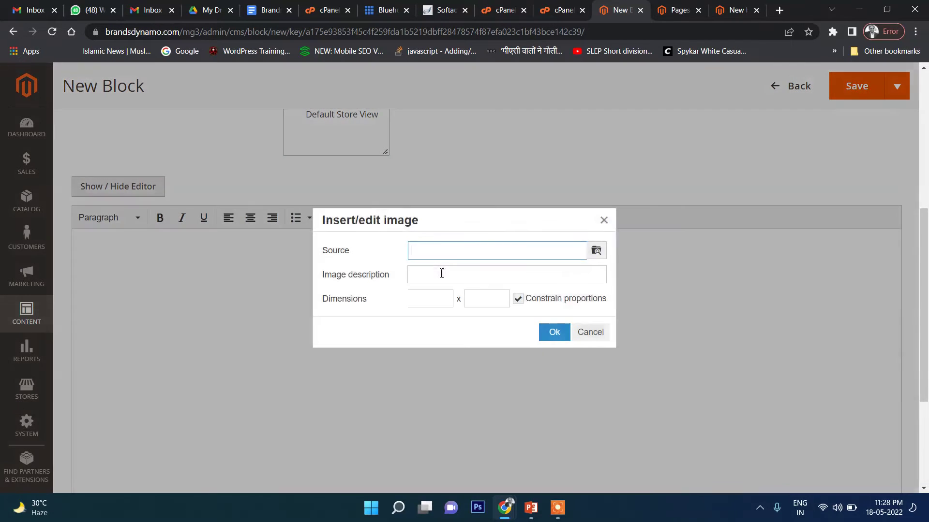
left_click(596, 250)
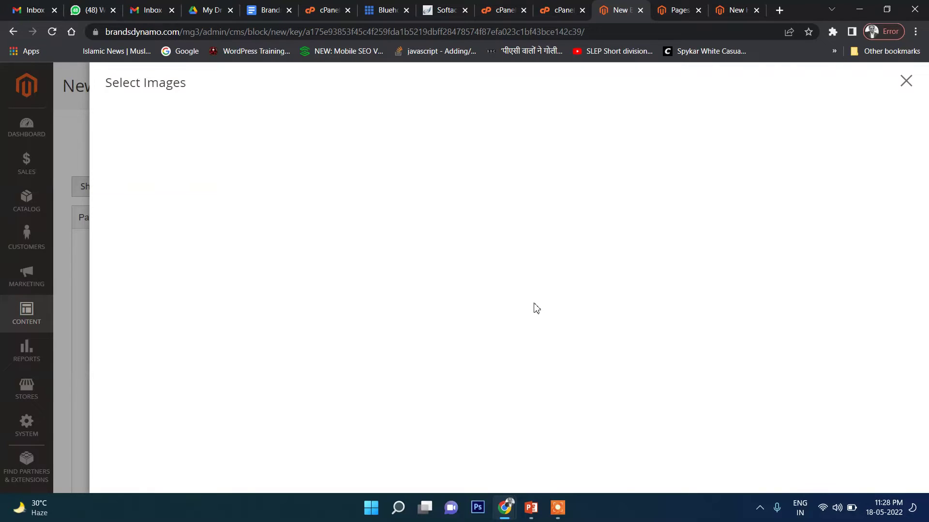
left_click(354, 190)
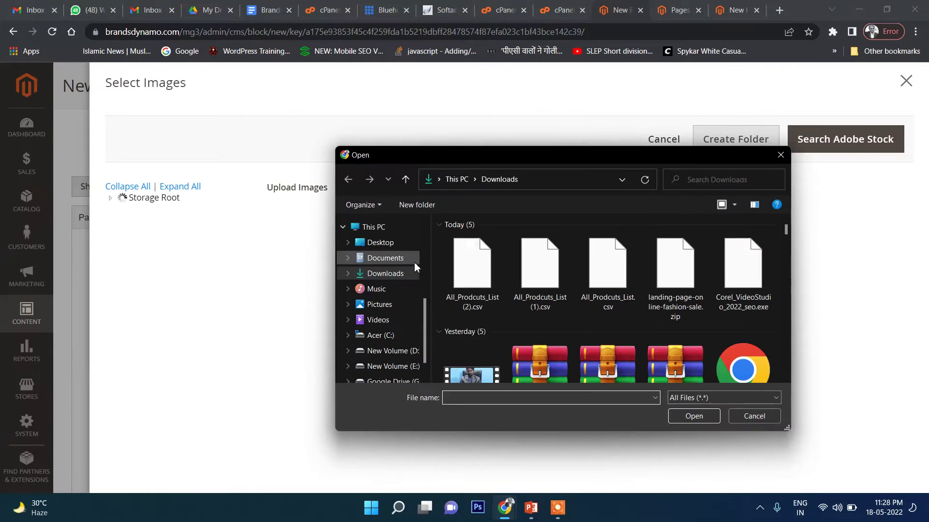
left_click(382, 243)
scroll(706, 304, "down", 3)
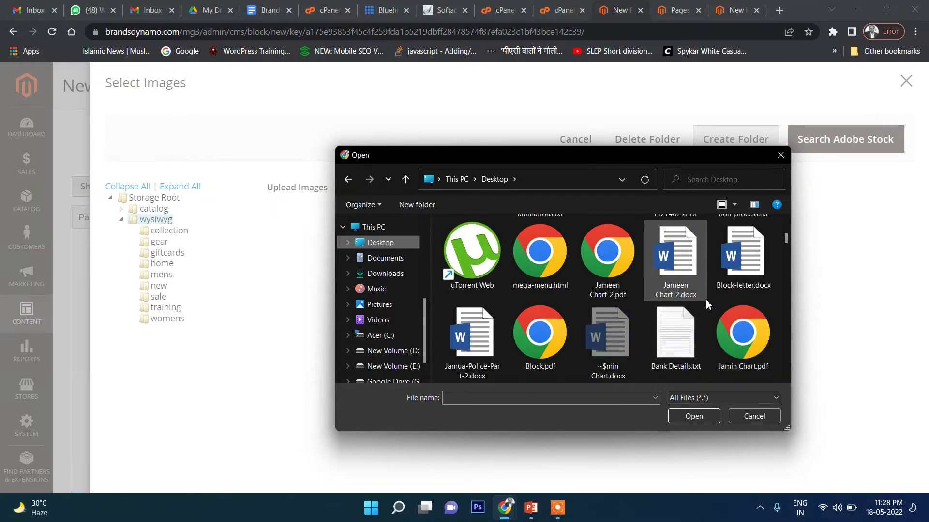
scroll(706, 304, "down", 10)
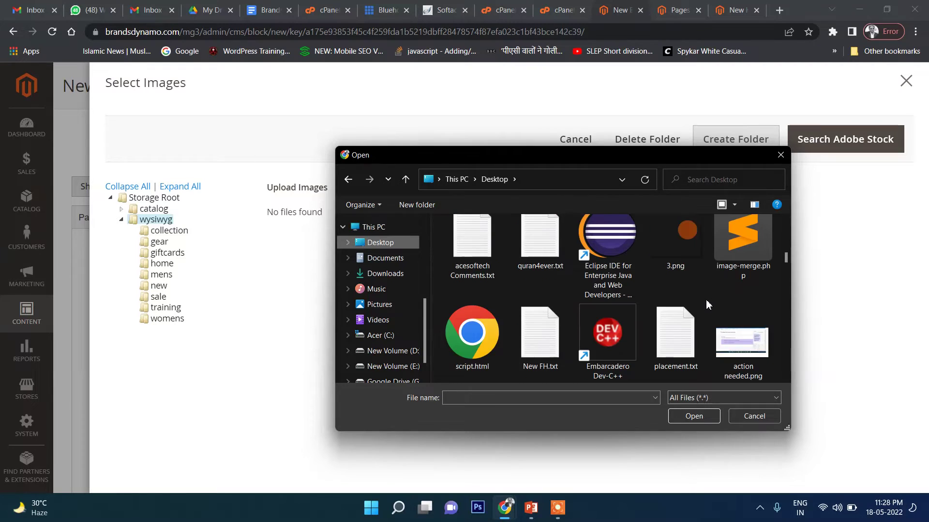
scroll(707, 304, "down", 2)
scroll(706, 300, "down", 5)
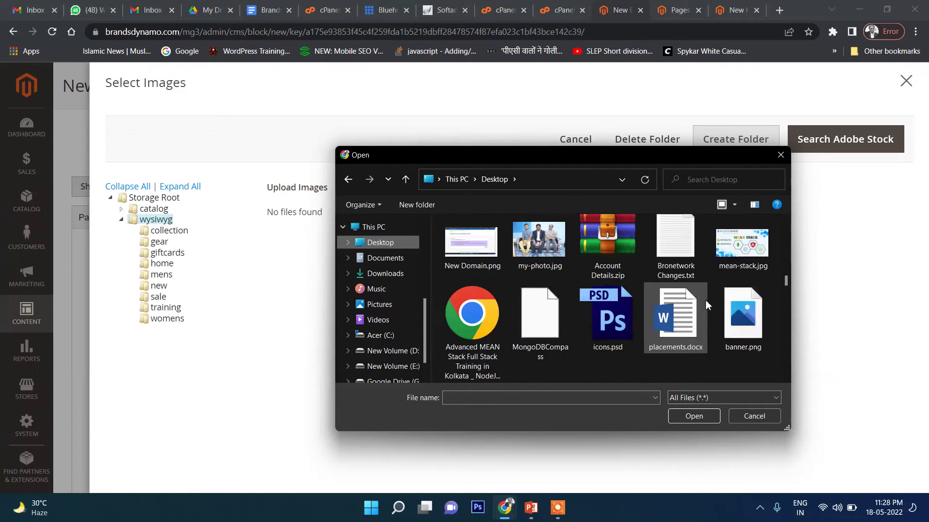
scroll(648, 317, "down", 8)
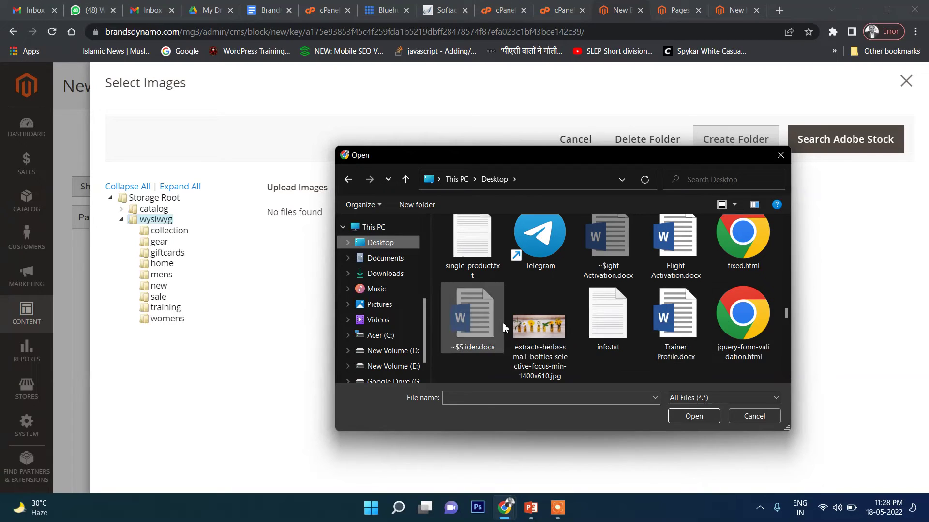
left_click(540, 329)
left_click(694, 416)
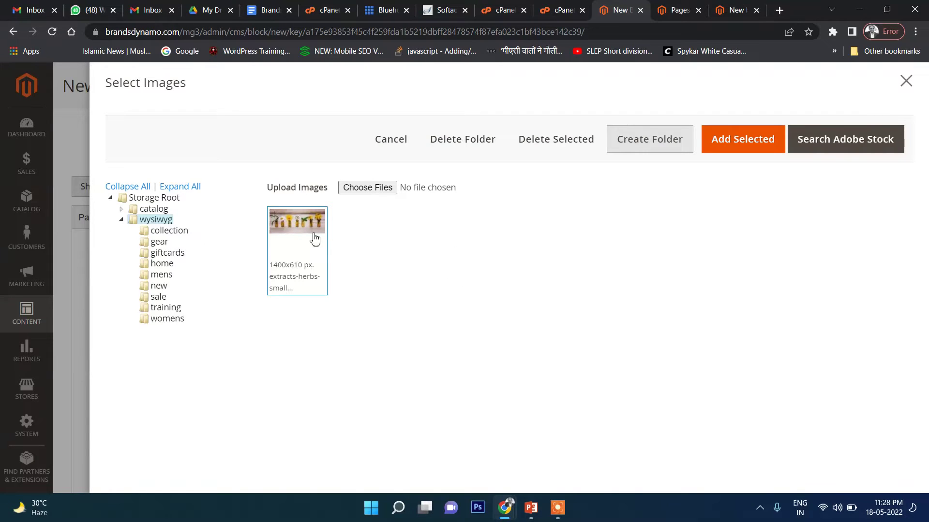
- Choose the uploaded herb bottles image as the source and insert it into the block's content
left_click(299, 233)
left_click(299, 233)
left_click(724, 141)
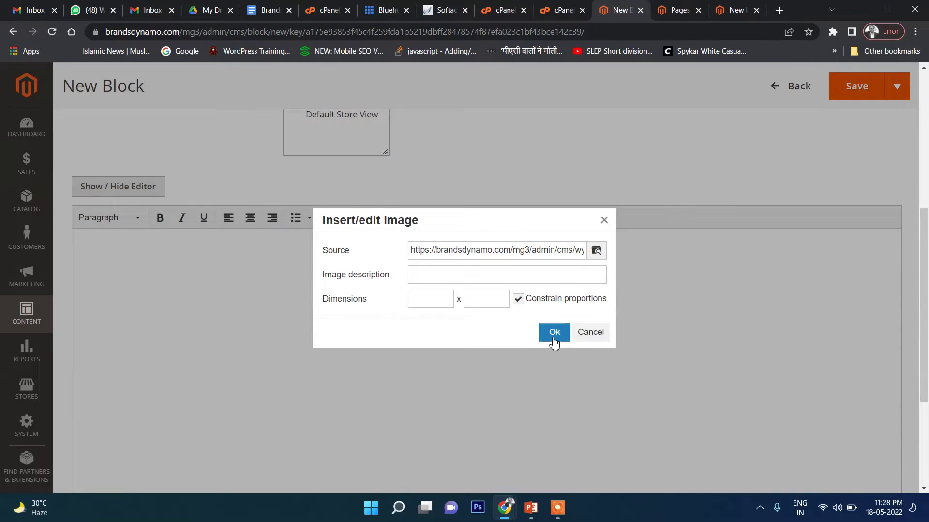
left_click(554, 333)
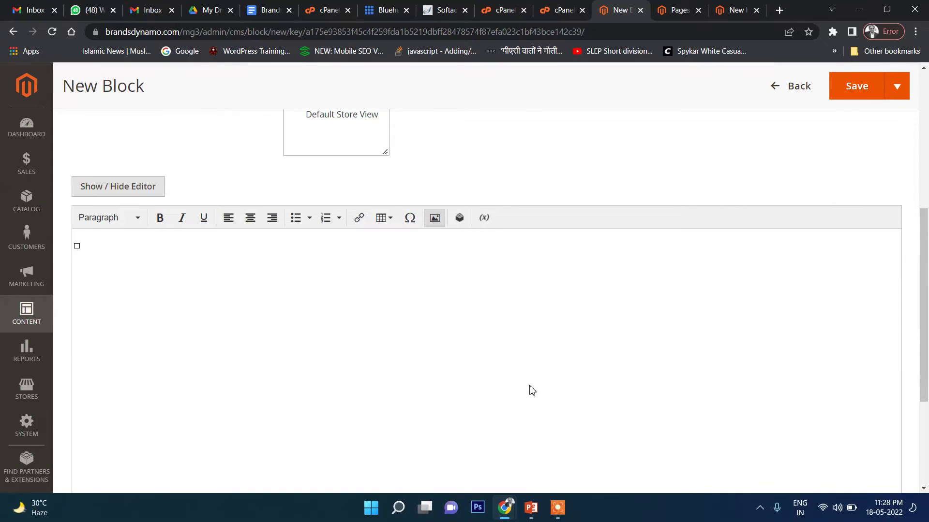
- Shrink the inserted image proportionally so it fits within the editor's width, and save the block
scroll(532, 391, "down", 5)
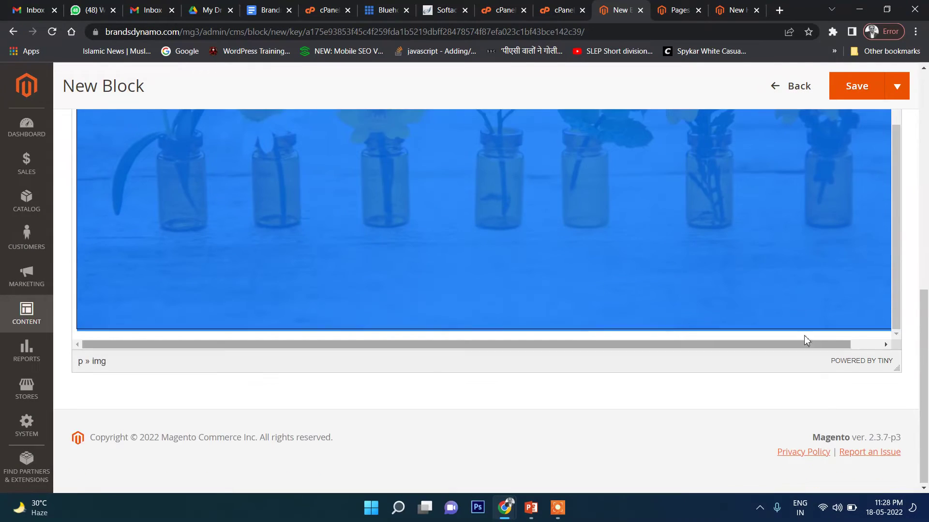
left_click_drag(839, 340, 885, 342)
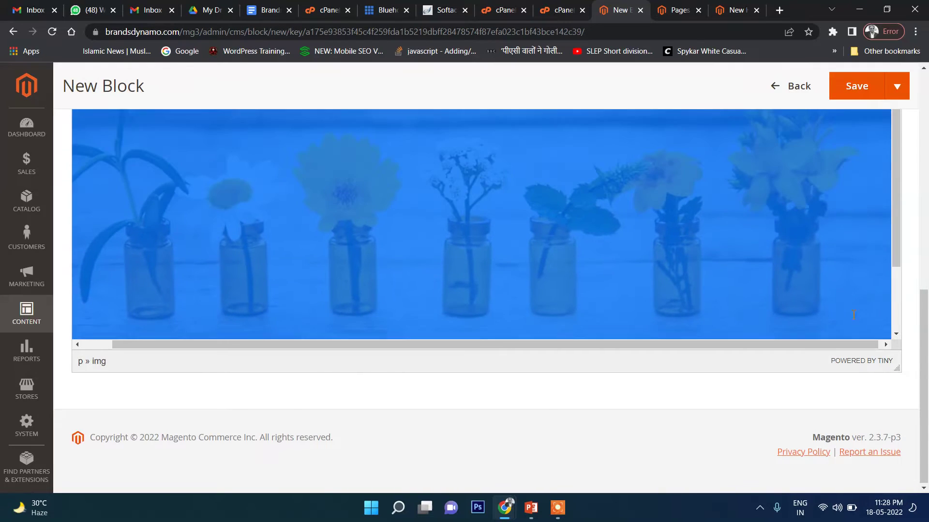
scroll(853, 315, "up", 3)
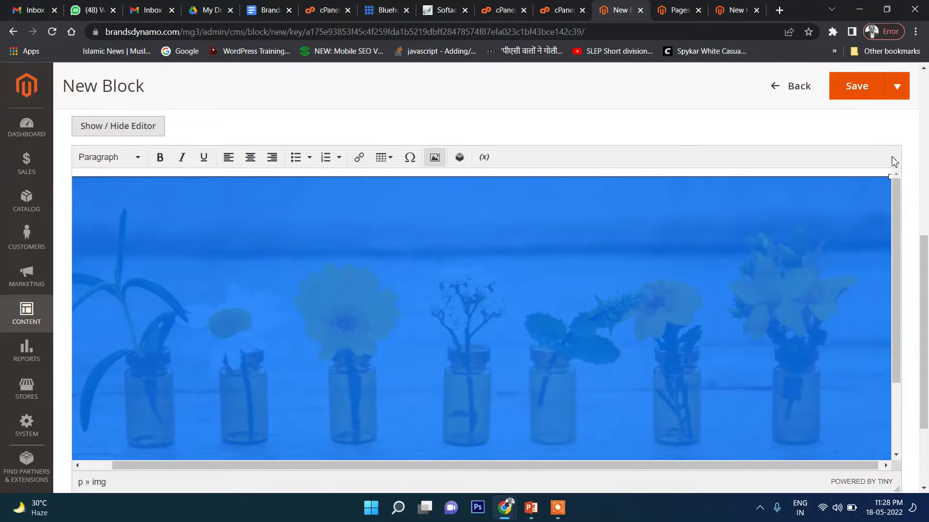
left_click_drag(889, 177, 835, 206)
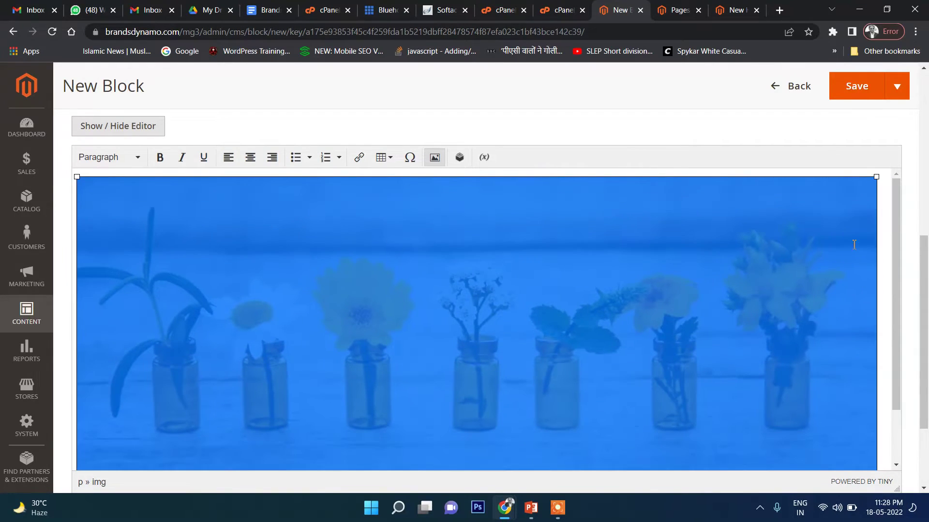
left_click(857, 90)
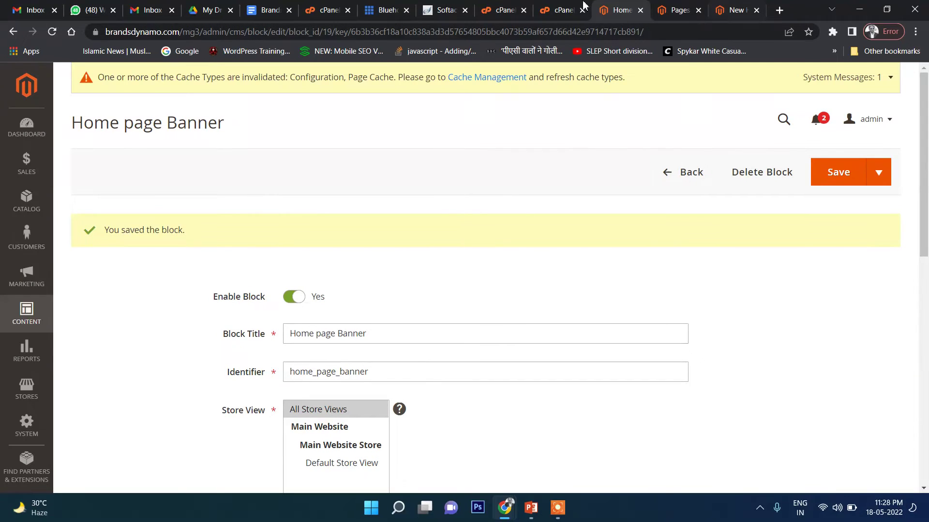
- Check the current home page on the storefront and return to the Home page Banner block
left_click(669, 6)
left_click(733, 7)
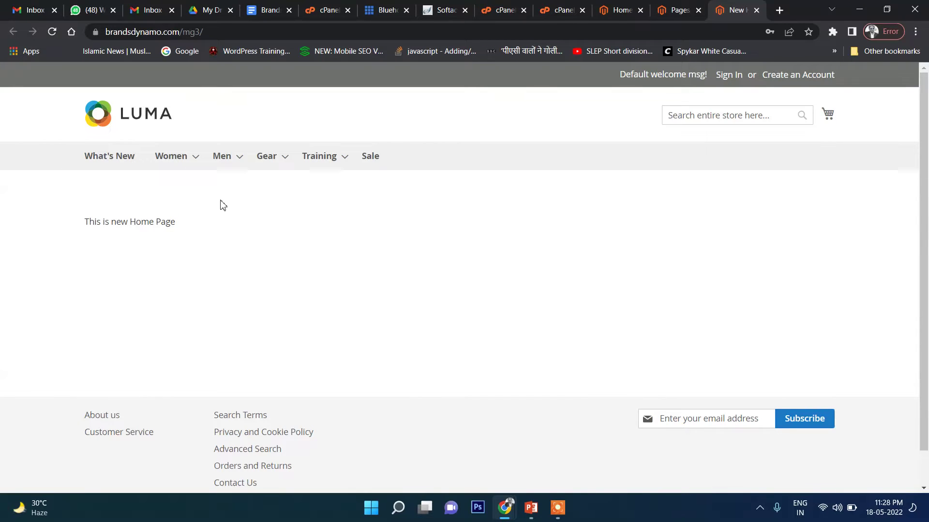
left_click(625, 5)
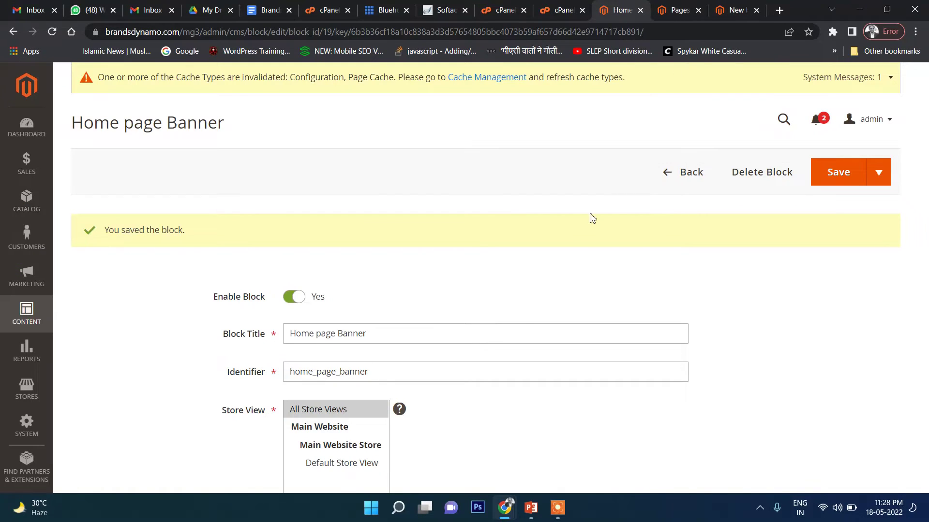
- Open the New Home page entry from the Pages list for editing
left_click(686, 9)
scroll(328, 291, "down", 3)
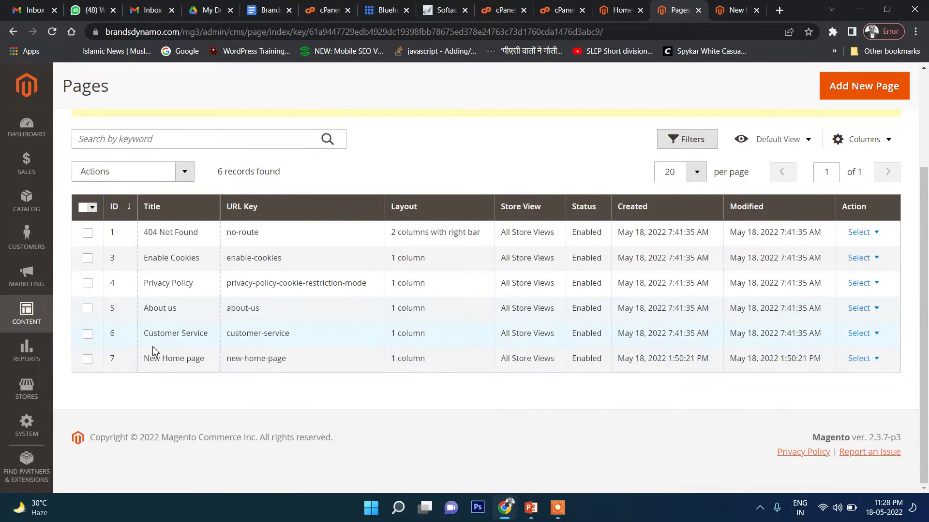
left_click_drag(144, 358, 228, 358)
left_click(864, 361)
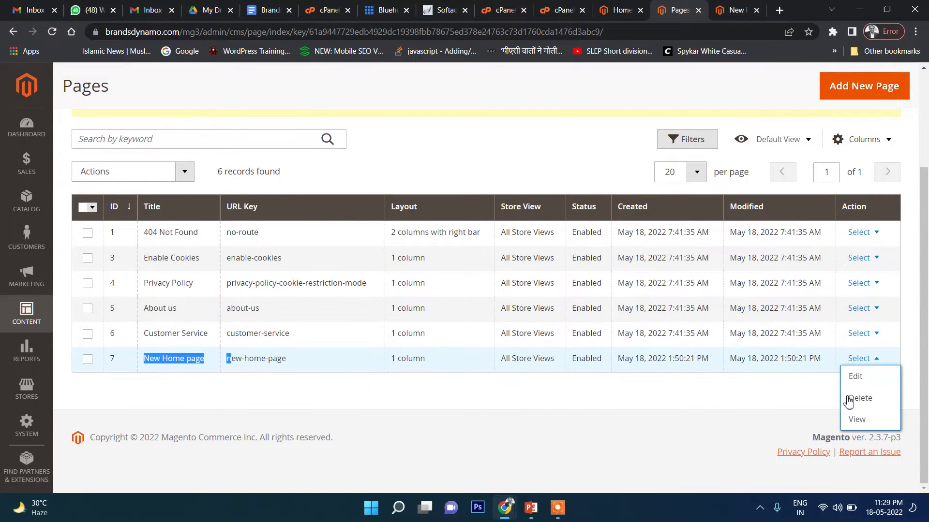
left_click(851, 380)
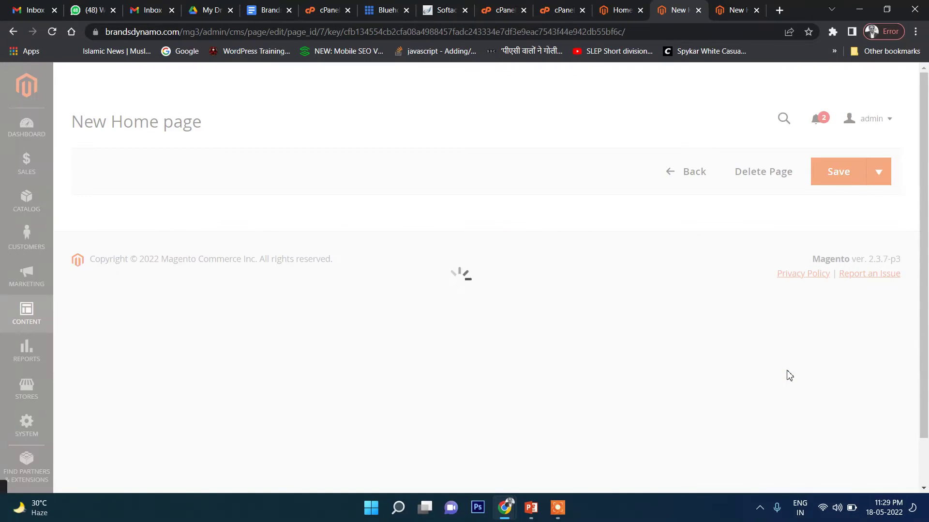
- Expand the page's Content section and delete the text "This is new Home Page"
scroll(629, 358, "down", 3)
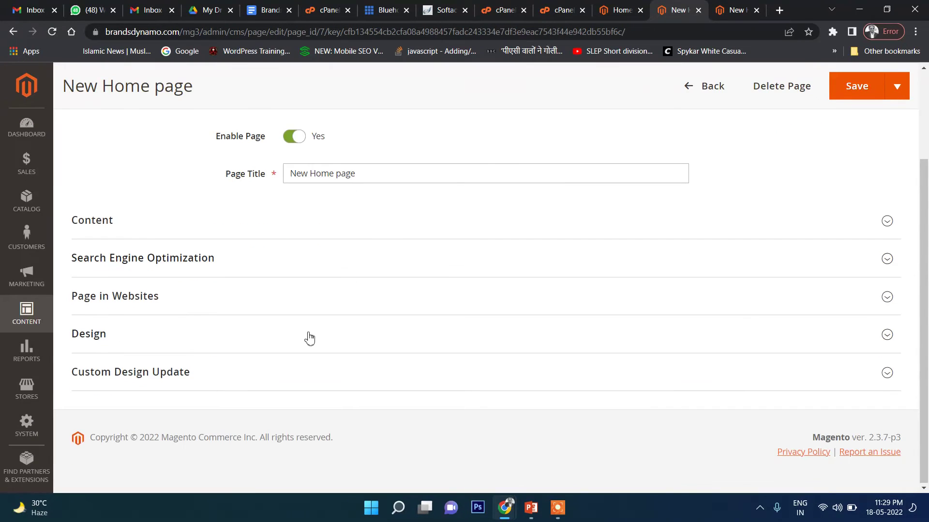
left_click(116, 233)
scroll(255, 317, "down", 1)
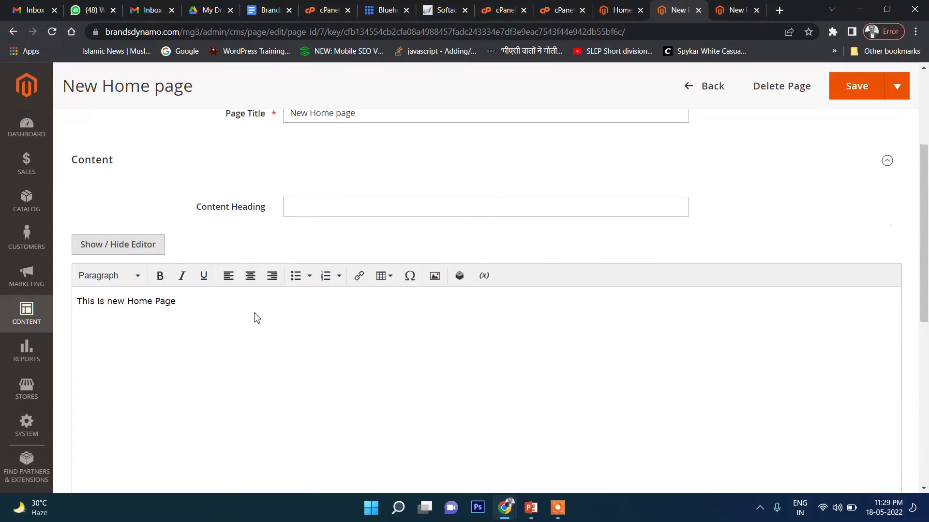
left_click_drag(211, 310, 41, 312)
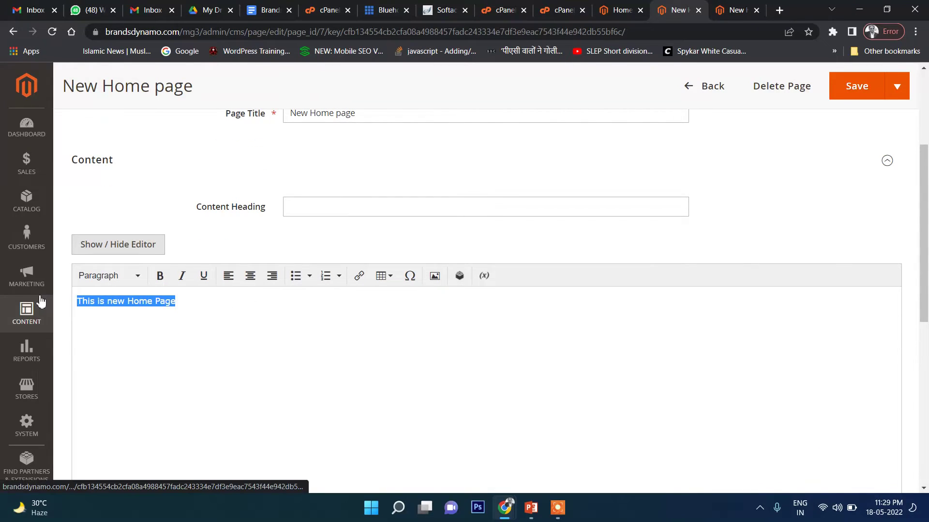
key("BackSpace")
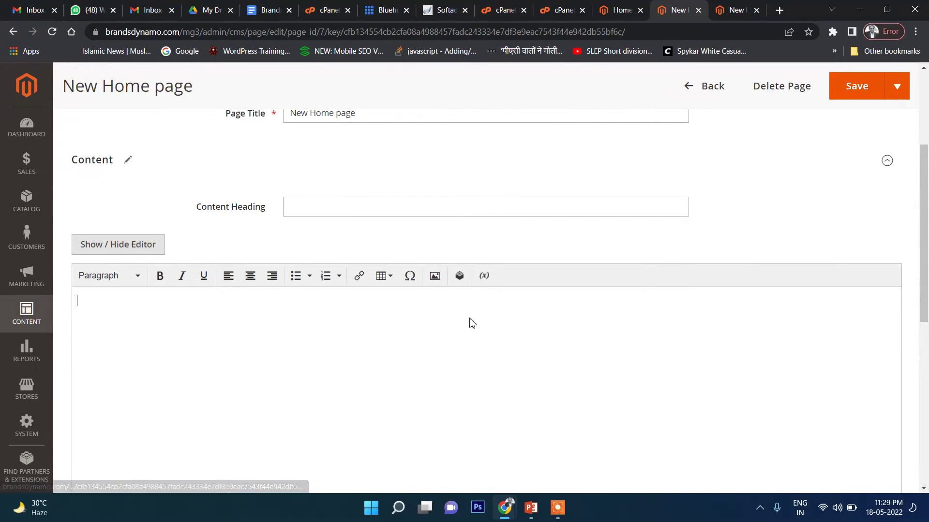
- Start inserting a widget in the page content, with type CMS Static Block and the CMS Static Block Default Template
left_click(459, 276)
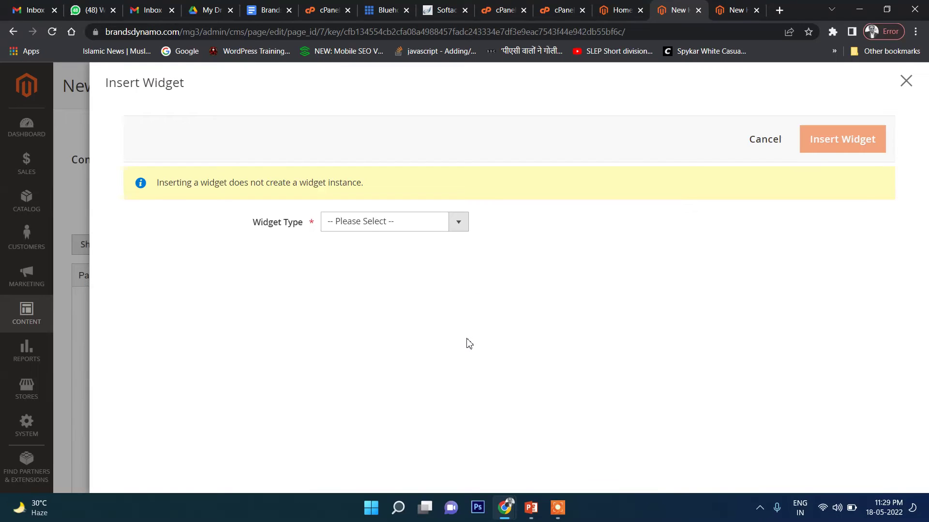
left_click(368, 227)
left_click(358, 250)
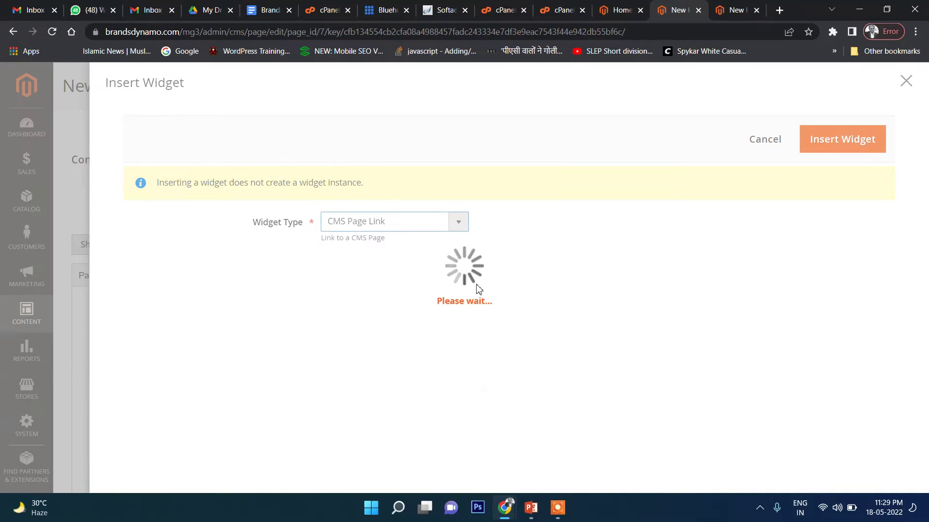
left_click(395, 230)
left_click(388, 263)
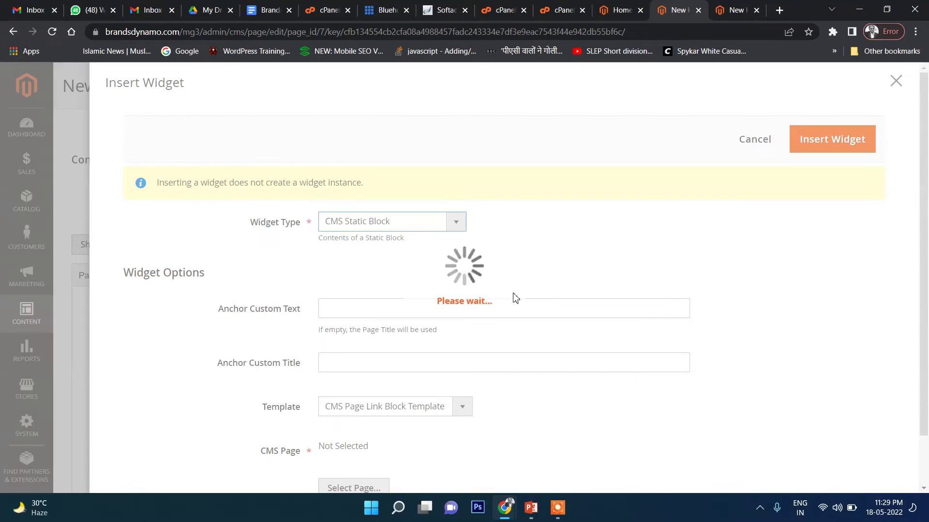
left_click(419, 312)
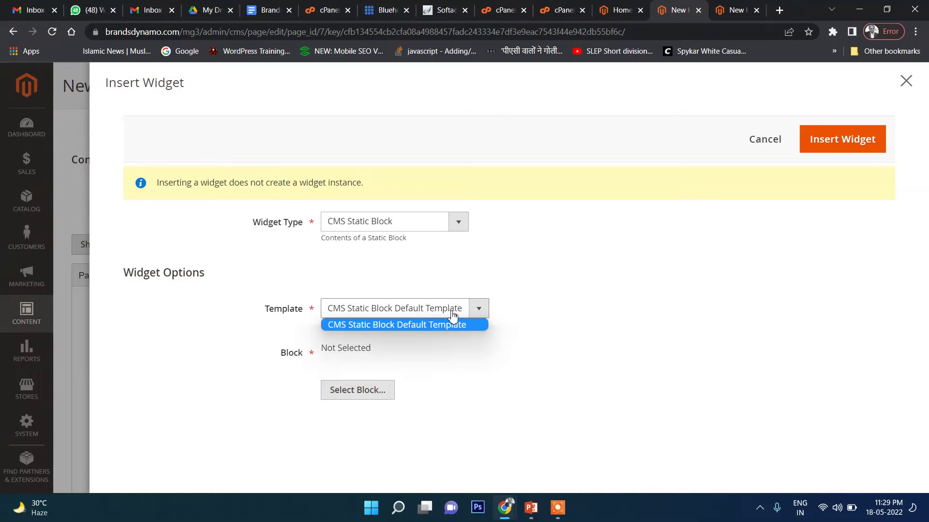
left_click(450, 322)
- Assign the Home page Banner block to the widget, insert it into the content and save the page
left_click(360, 398)
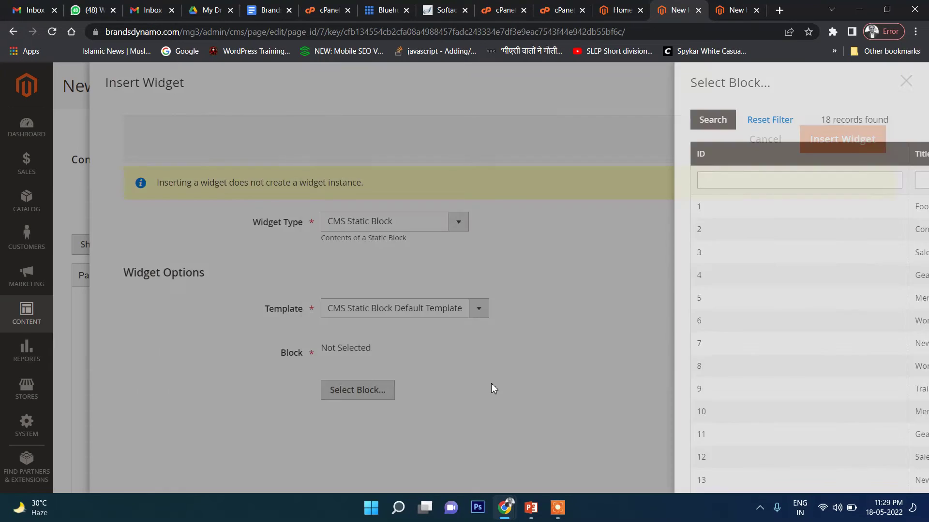
scroll(492, 381, "down", 4)
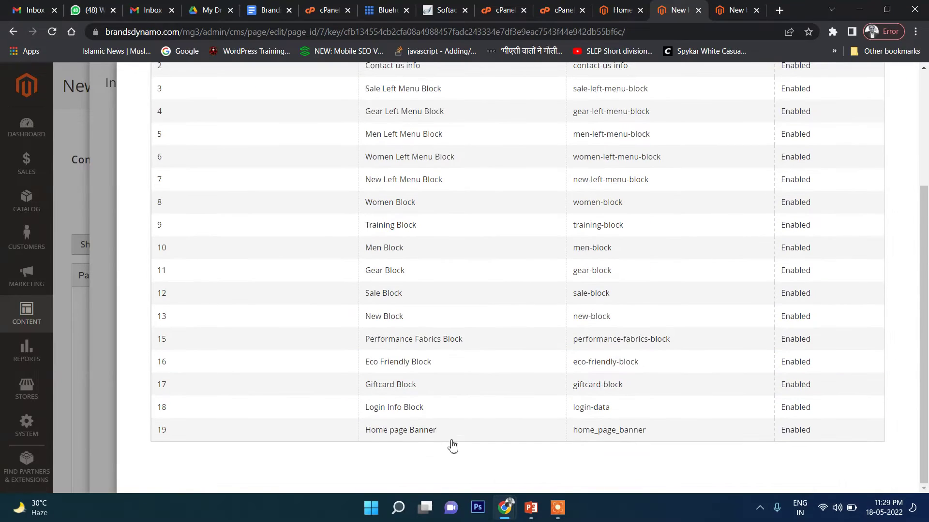
left_click(411, 431)
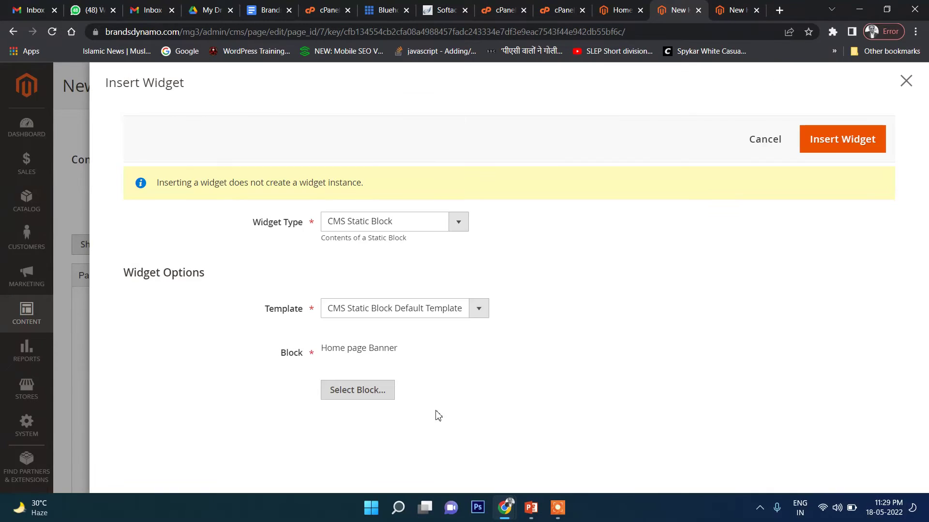
left_click(828, 139)
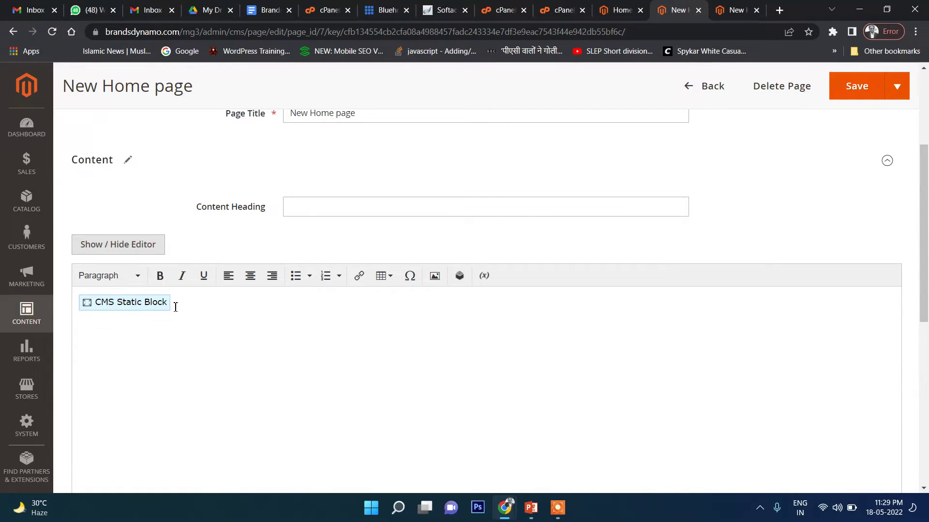
scroll(785, 246, "up", 1)
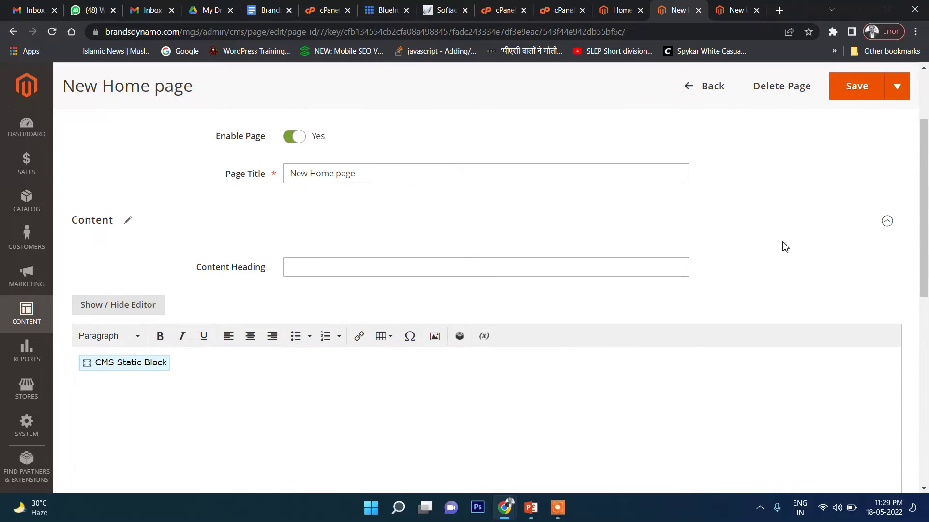
left_click(866, 88)
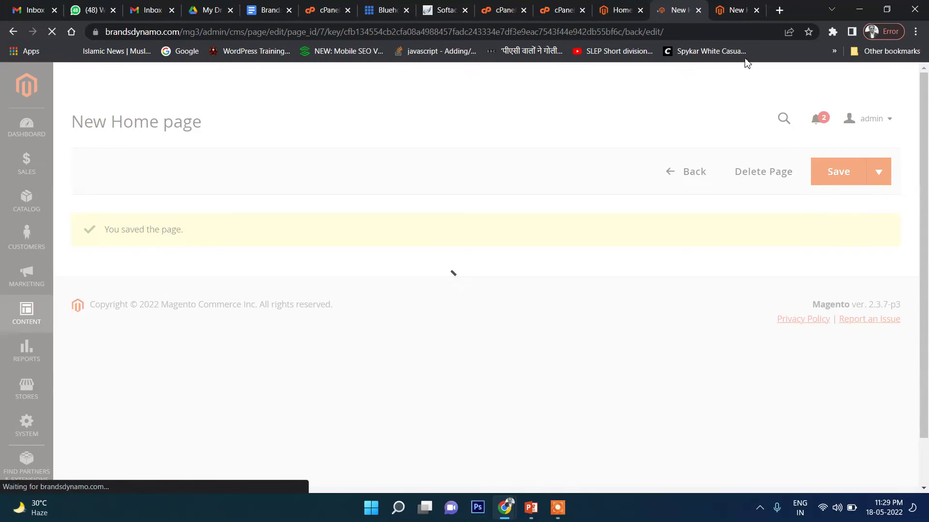
- Reload the storefront home page and examine how the banner displays between the navigation bar and the footer
left_click(730, 10)
left_click(117, 116)
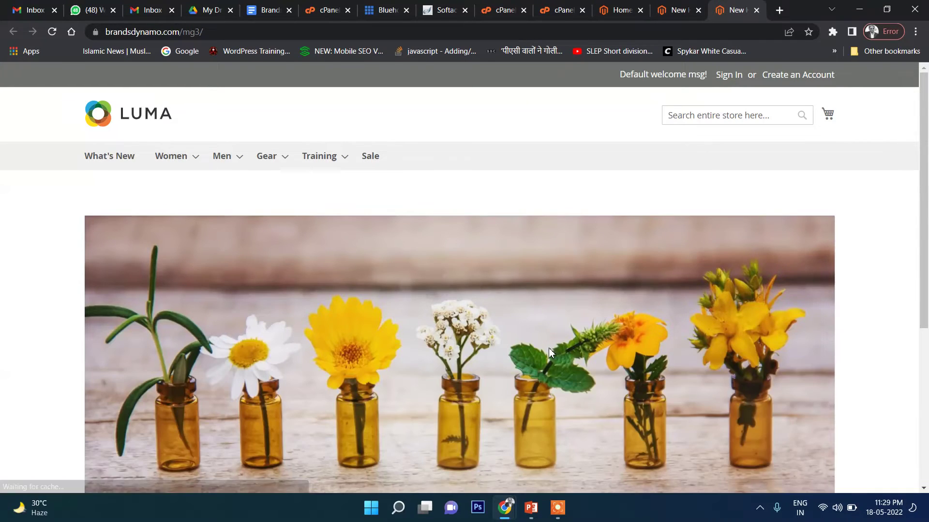
scroll(905, 305, "down", 5)
left_click_drag(892, 288, 7, 268)
left_click(9, 266)
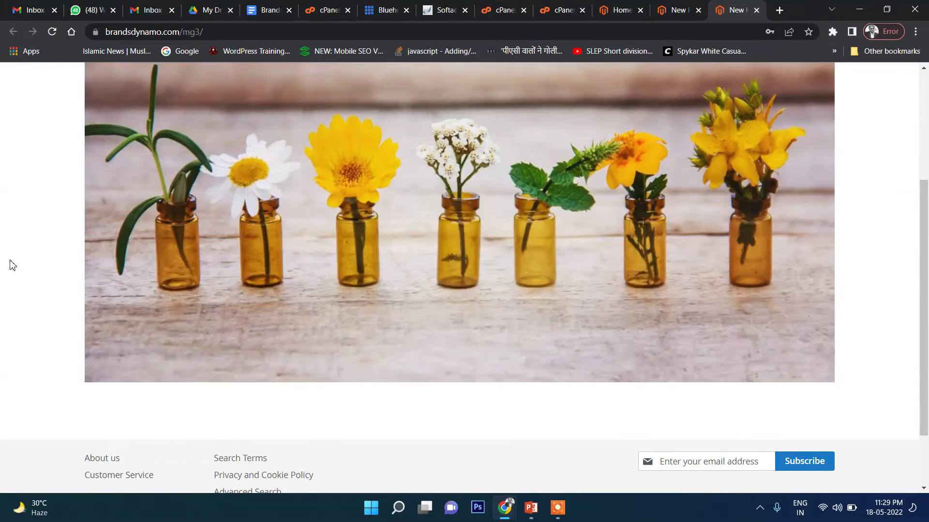
scroll(835, 355, "down", 2)
scroll(830, 311, "up", 7)
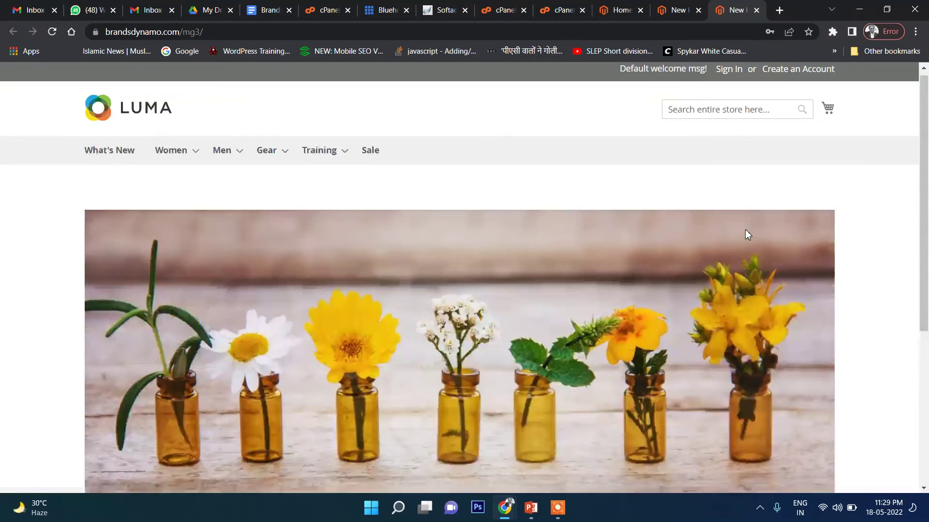
scroll(822, 227, "down", 5)
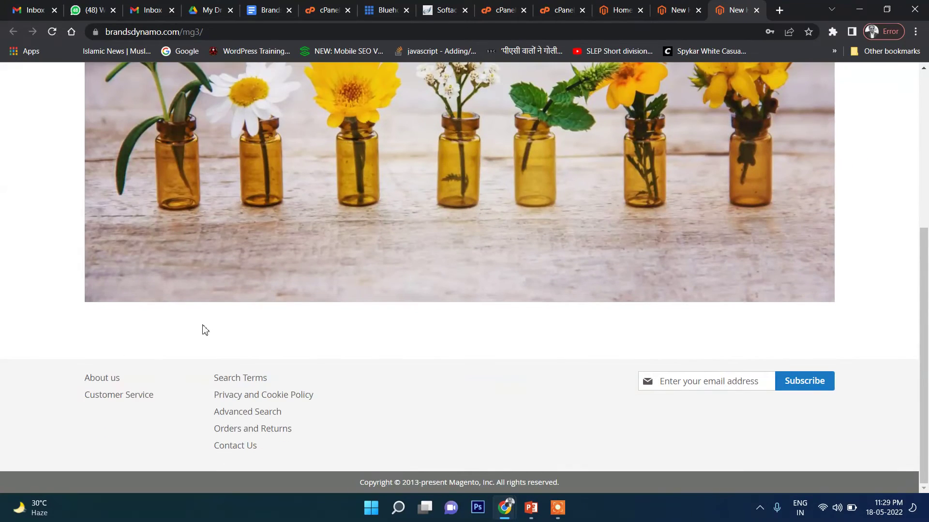
scroll(649, 112, "up", 5)
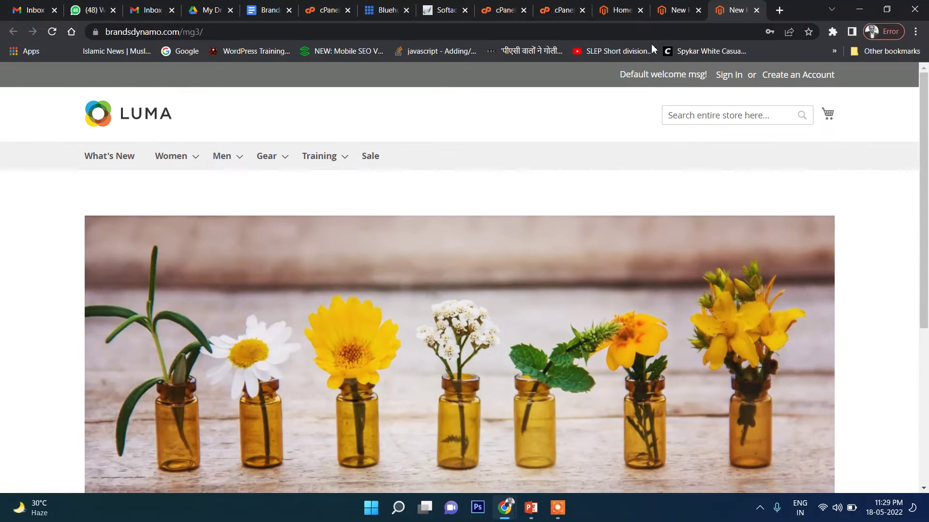
scroll(174, 427, "down", 5)
scroll(161, 328, "up", 5)
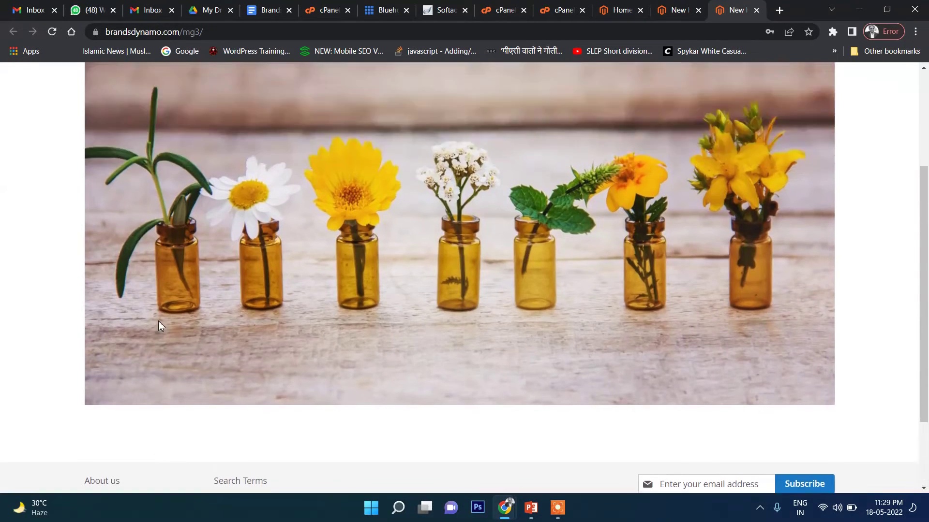
left_click_drag(536, 370, 852, 309)
left_click(846, 292)
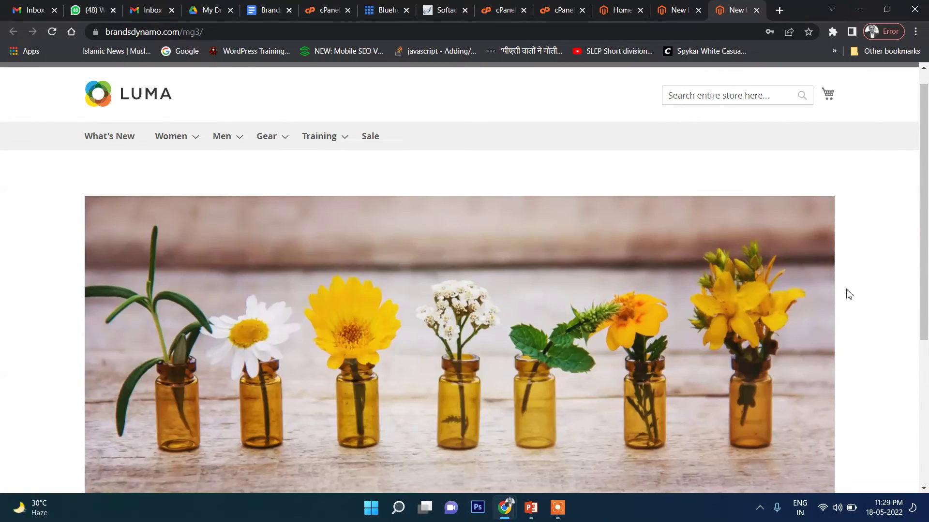
- Return to the New Home page entry in the admin, expand its Content section and show the content as HTML source
left_click(617, 6)
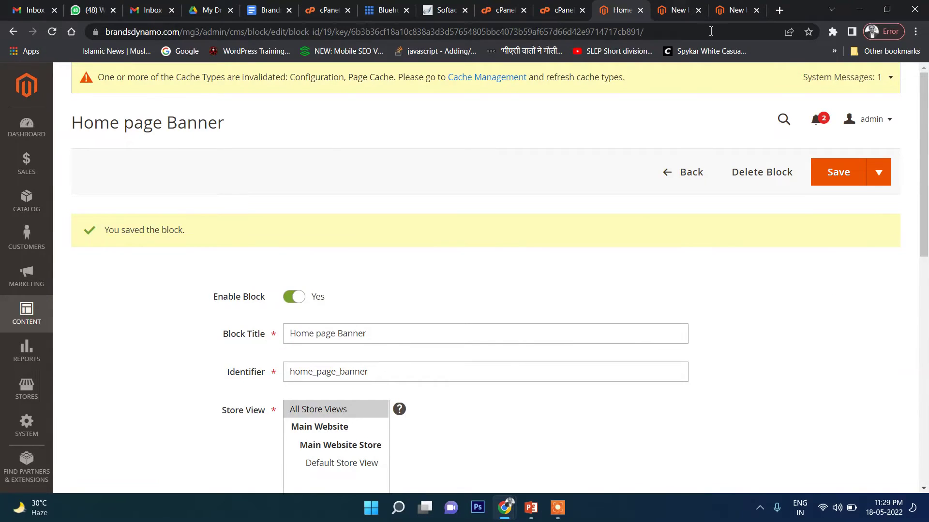
left_click(732, 10)
left_click(677, 10)
scroll(489, 289, "down", 3)
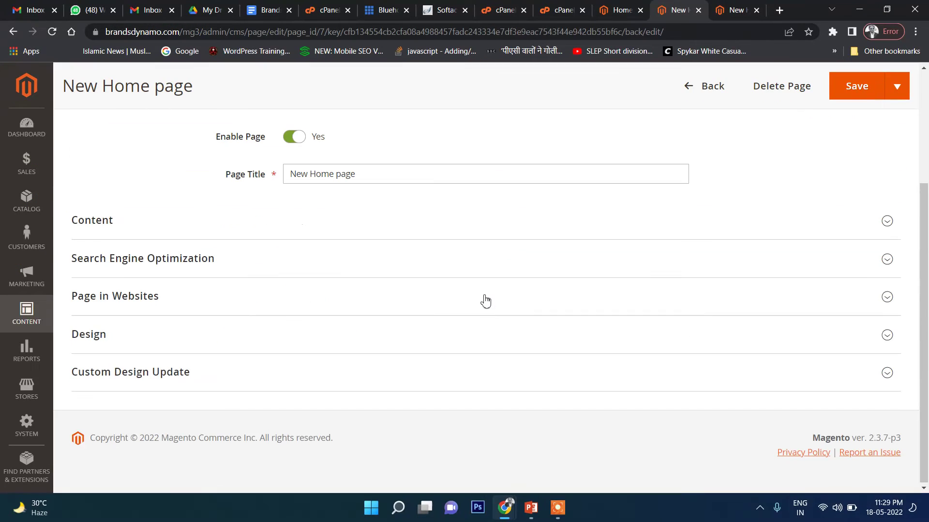
left_click(124, 223)
scroll(203, 338, "down", 1)
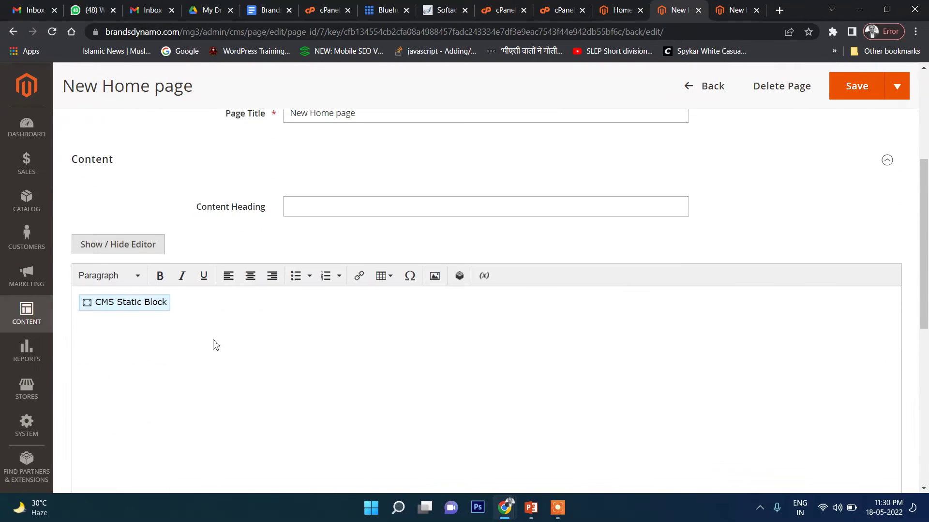
left_click(125, 245)
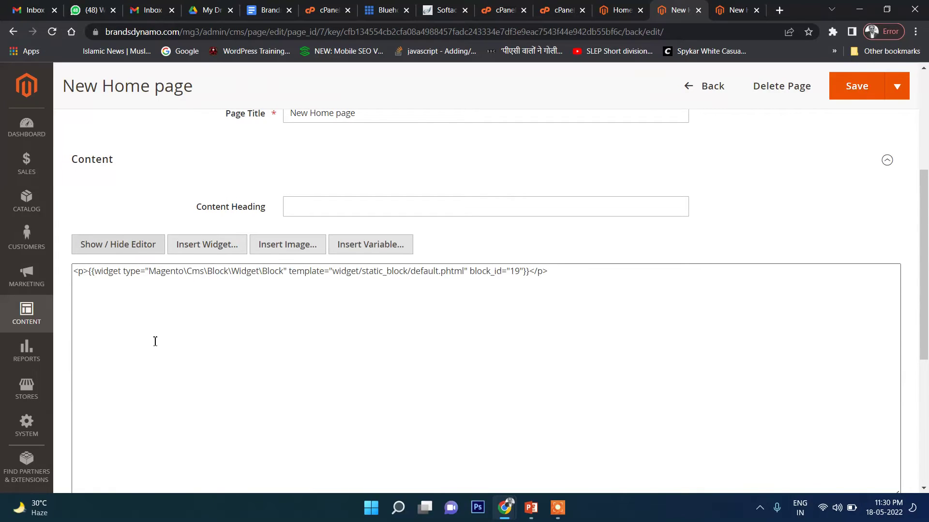
- Add a div with the text "This is custom code" and an empty style attribute below the widget code
left_click(583, 274)
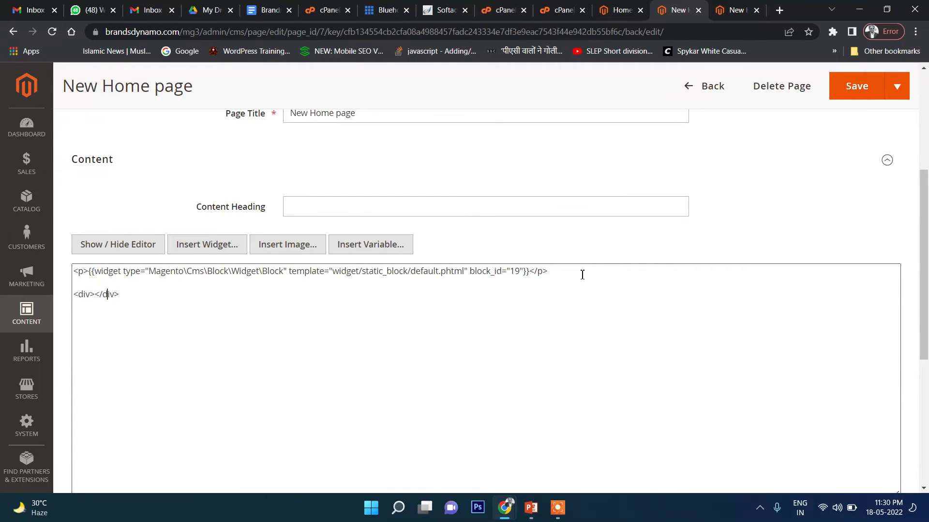
type("This is custom code")
left_click(92, 294)
type("style=\"")
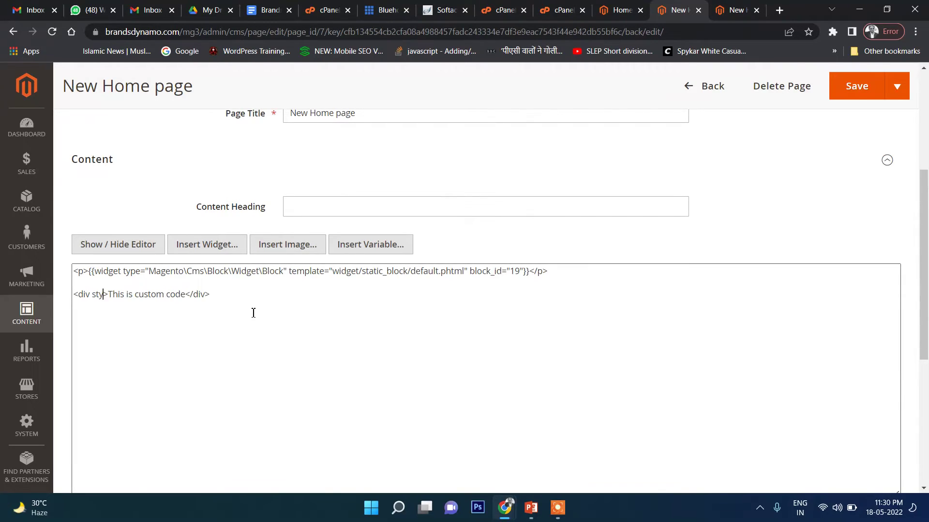
type("\"")
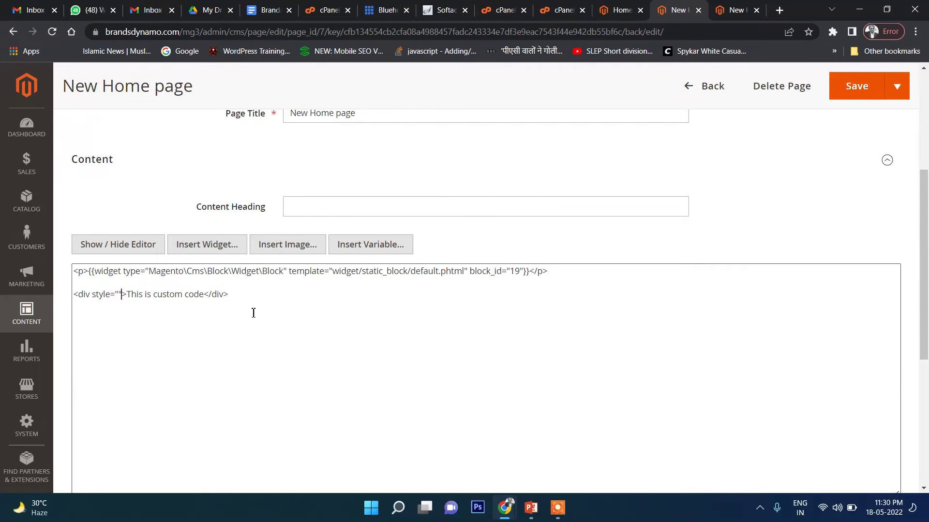
- Set the div's style to "background-color:red;border:1px solid green" and save the page
type("backgro")
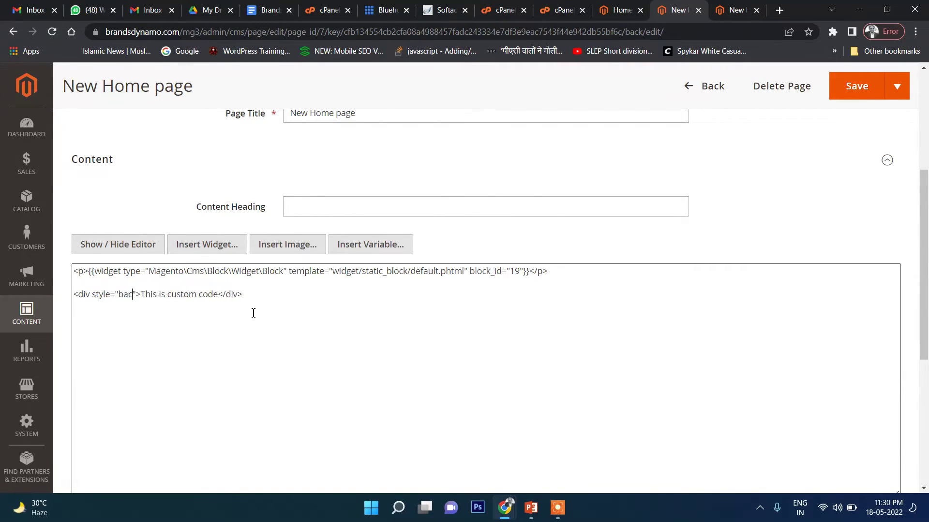
type("und")
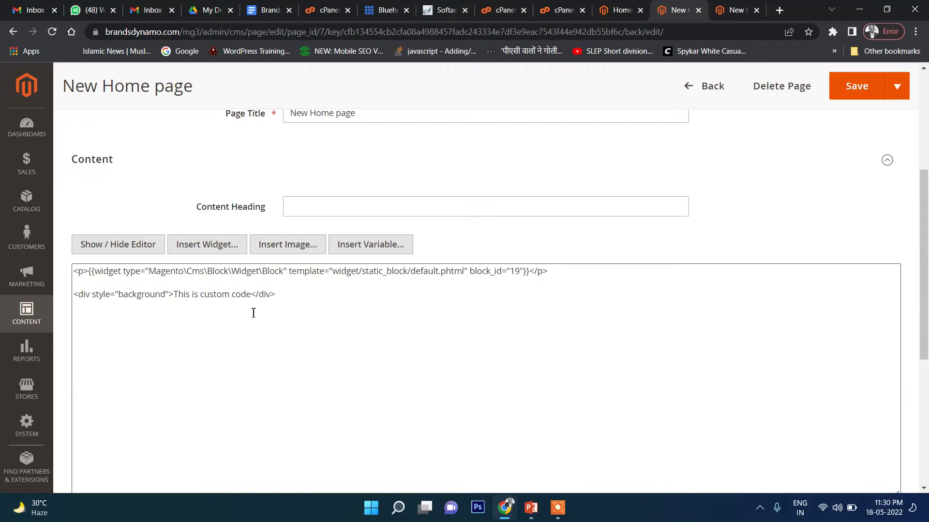
type("-color:red")
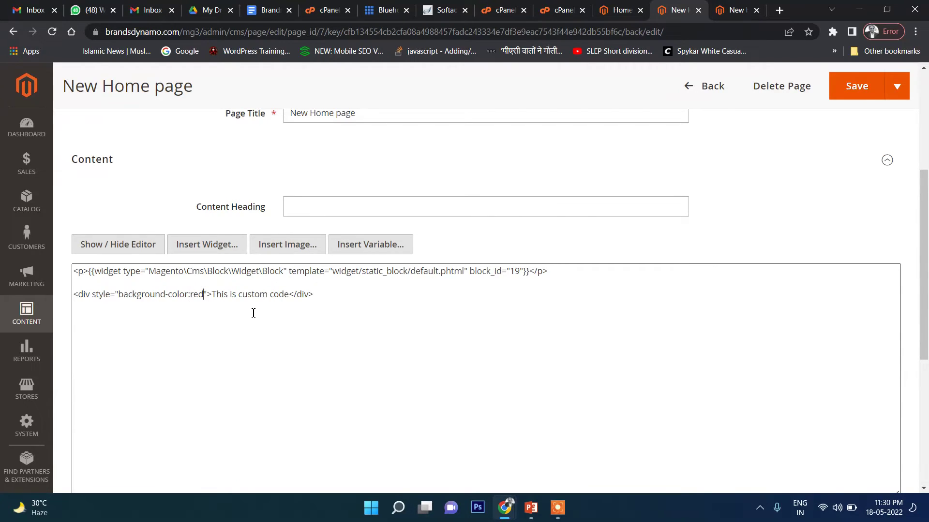
type(";border")
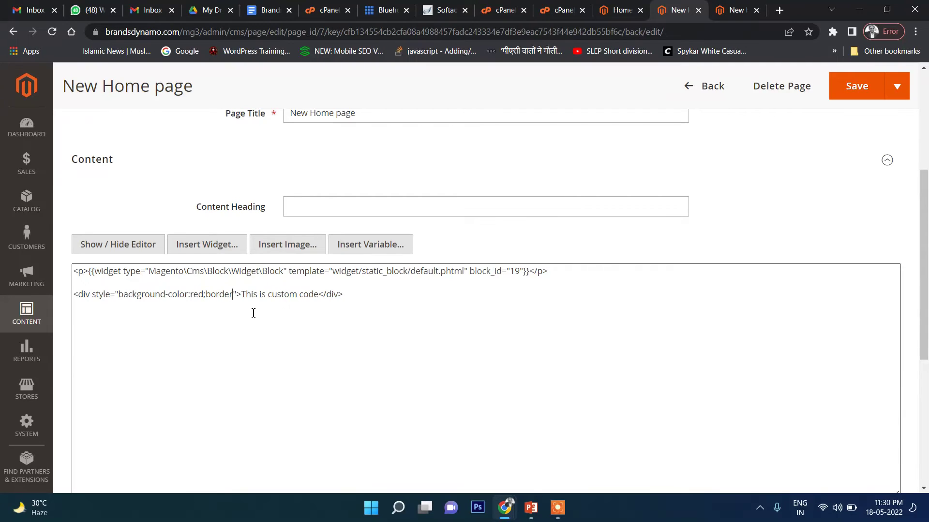
type(":1px so")
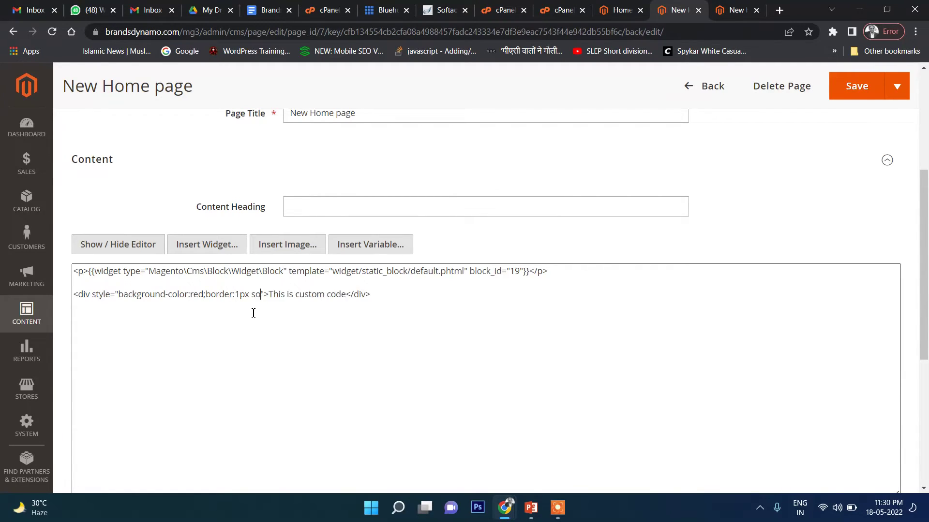
type("lid green")
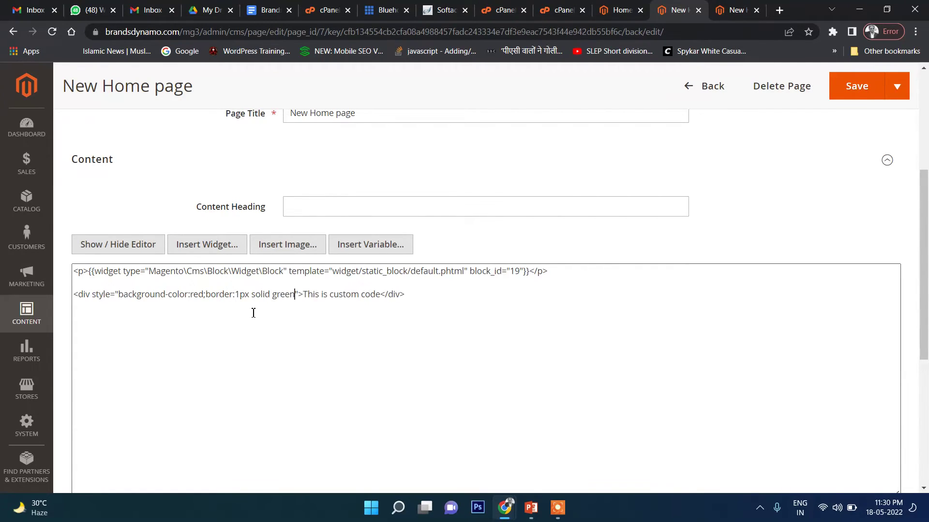
left_click(852, 91)
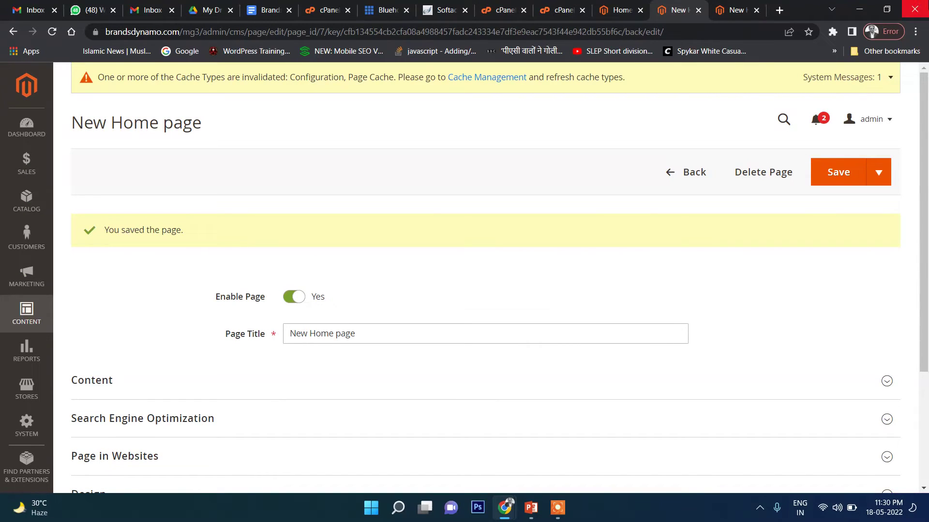
- Reload the storefront home page and examine the custom code div below the banner
left_click(738, 9)
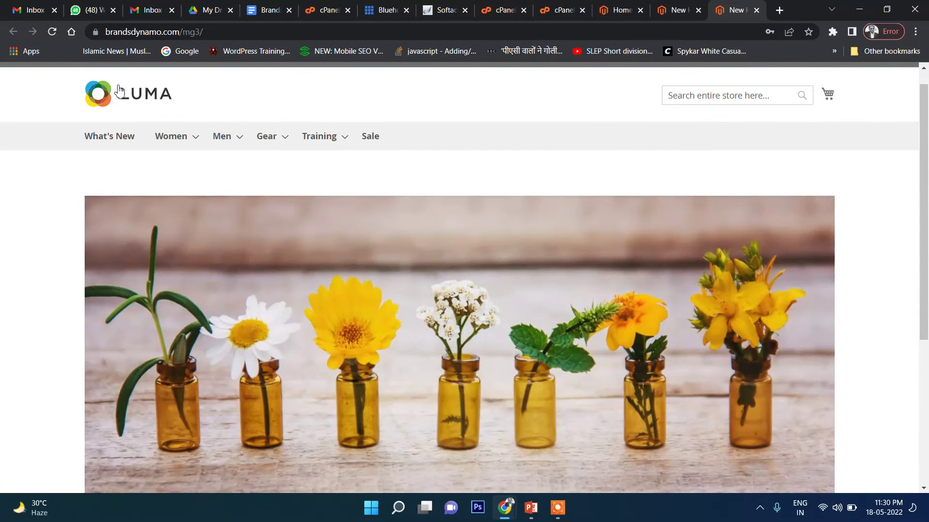
left_click(121, 100)
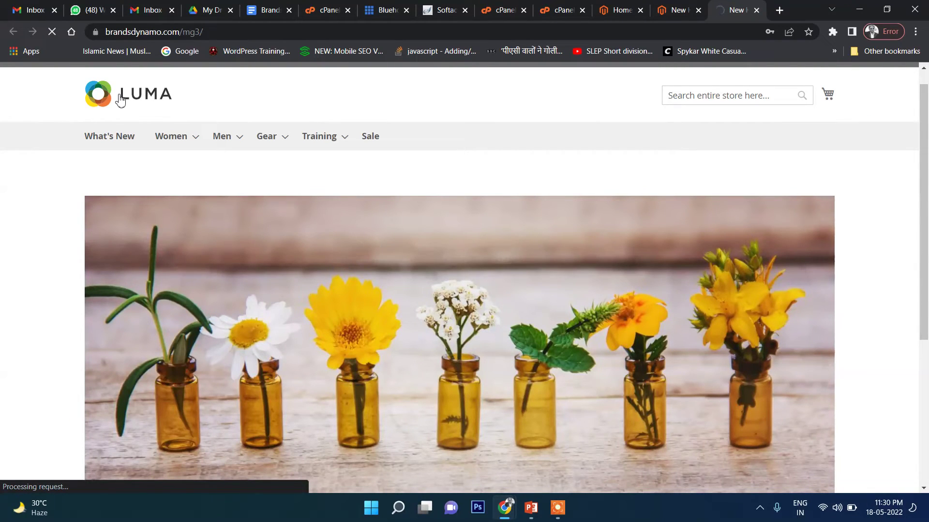
scroll(120, 101, "down", 8)
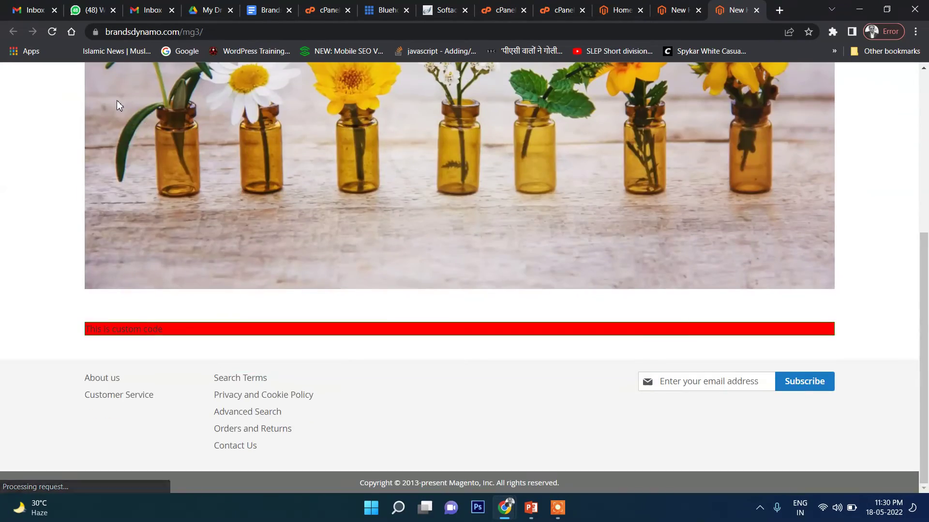
left_click_drag(83, 338, 205, 338)
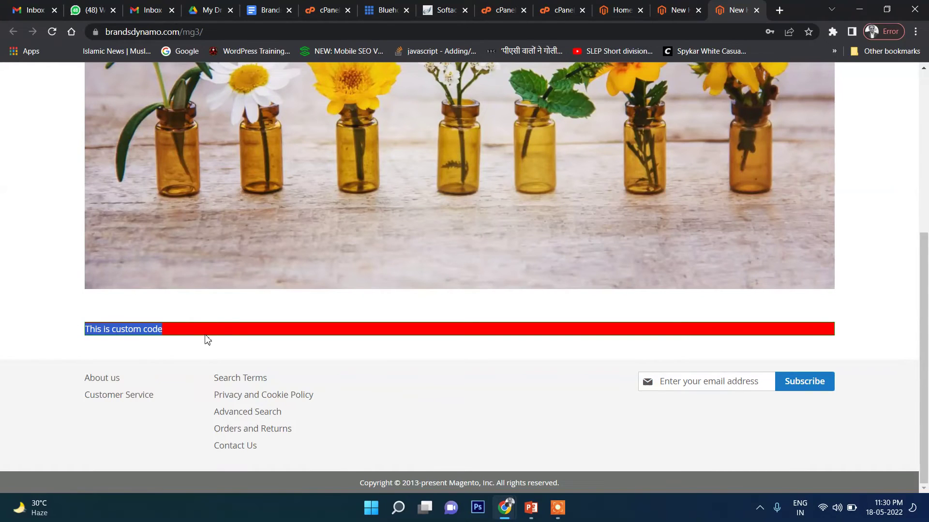
left_click(198, 308)
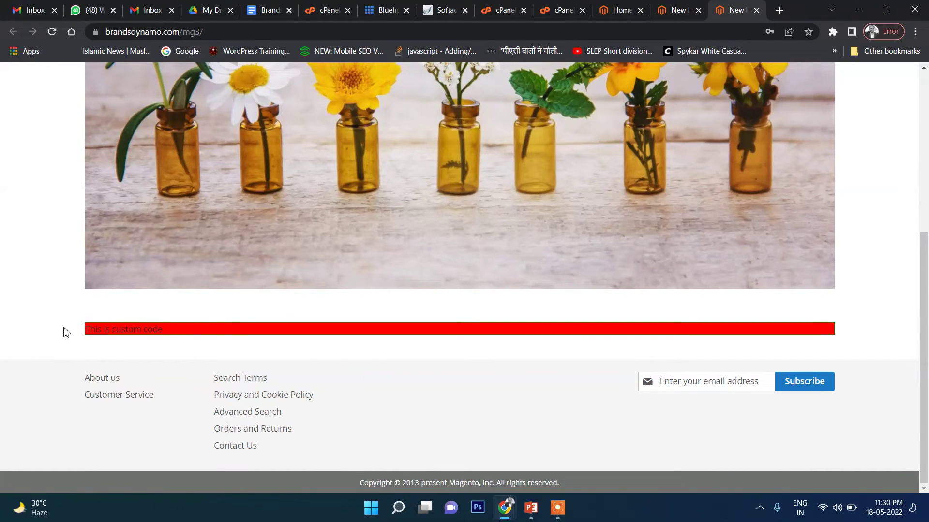
left_click_drag(66, 332, 191, 335)
left_click(194, 336)
scroll(239, 267, "up", 2)
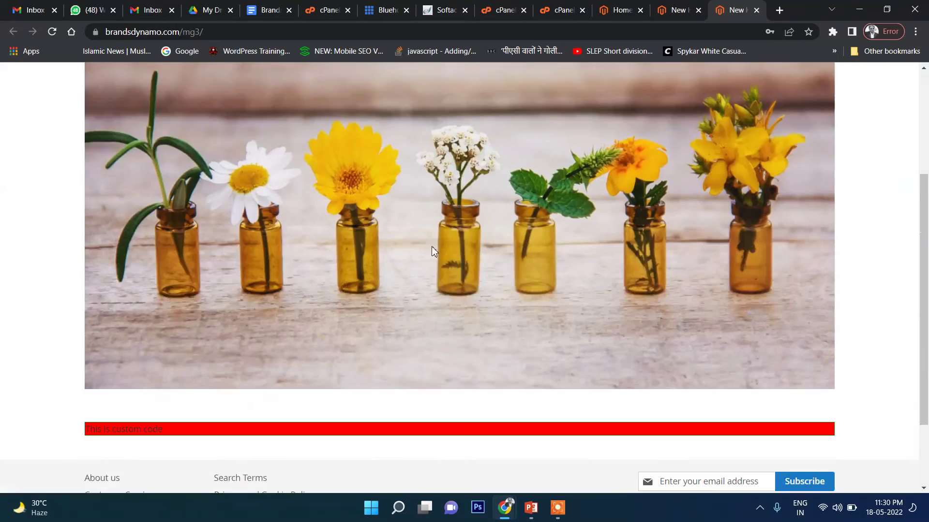
scroll(434, 251, "down", 2)
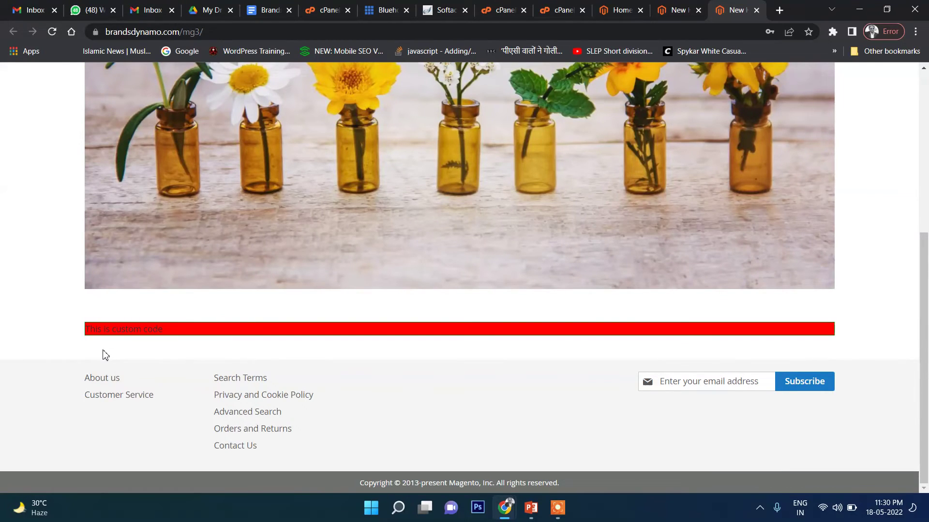
- Start a new CMS block from the admin's Blocks list and title it "Featured Products"
left_click(621, 11)
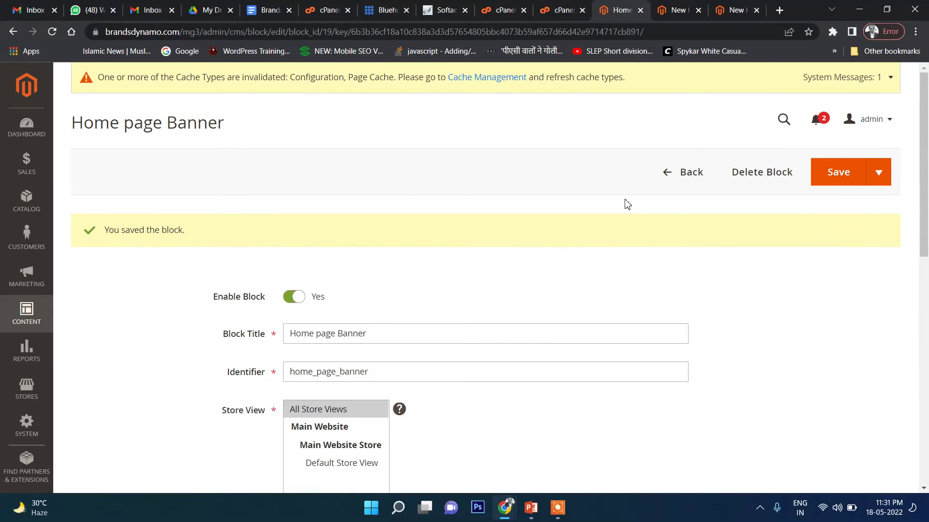
left_click(675, 10)
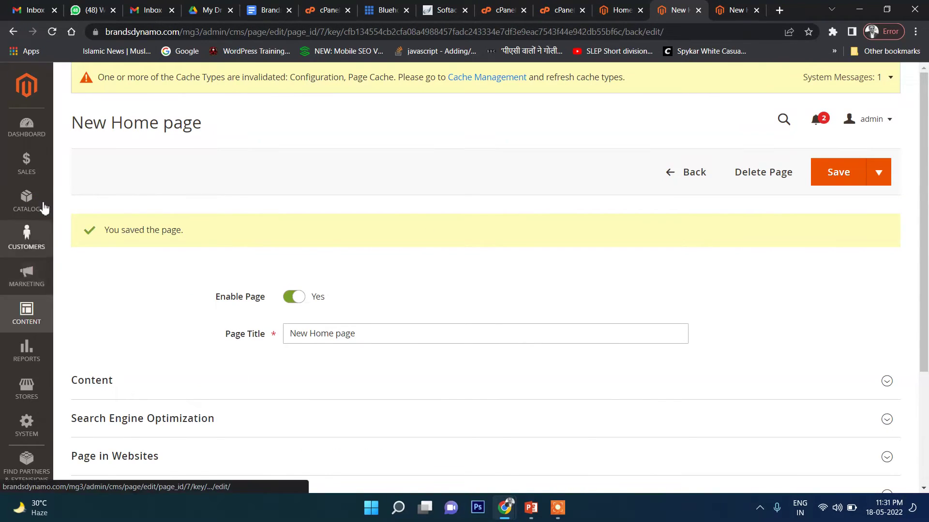
left_click(29, 199)
left_click(28, 199)
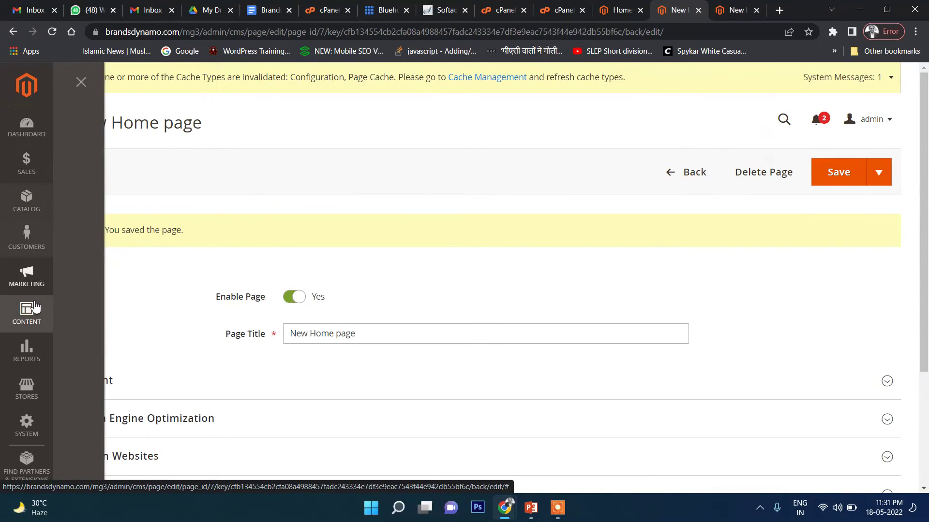
left_click(27, 313)
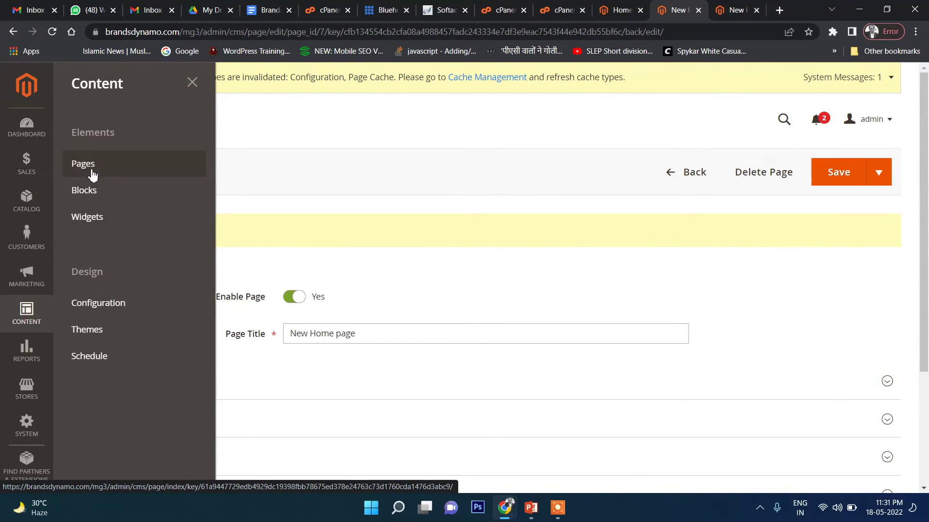
left_click(96, 196)
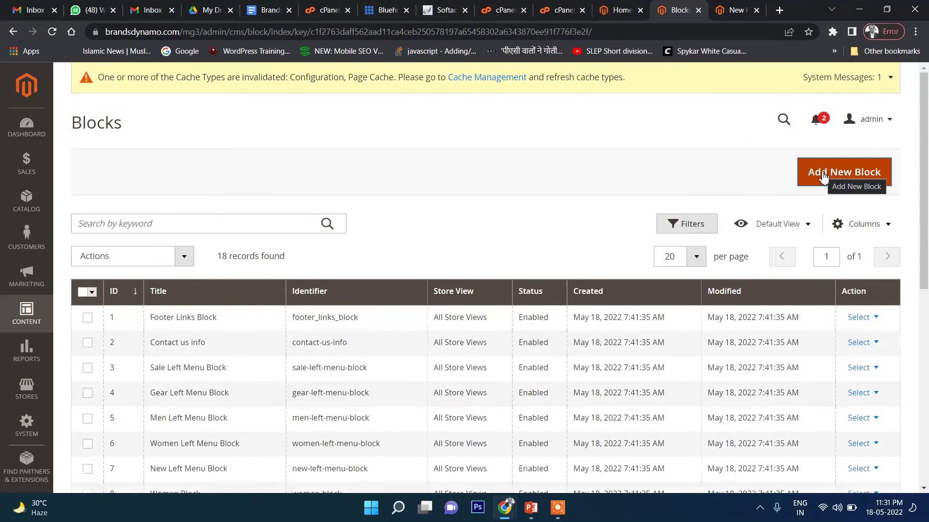
left_click(827, 175)
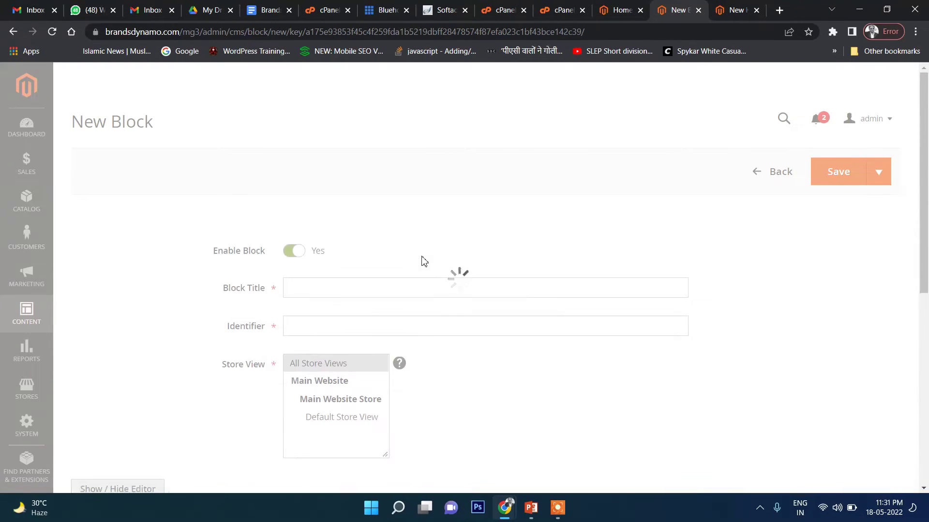
left_click(334, 286)
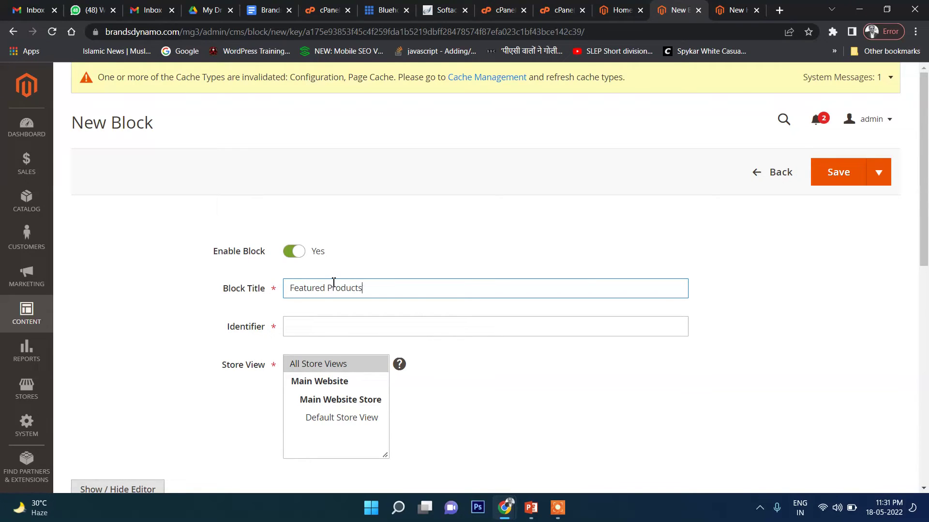
- Set the new block's identifier to "featured_products"
left_click(310, 328)
left_click(315, 328)
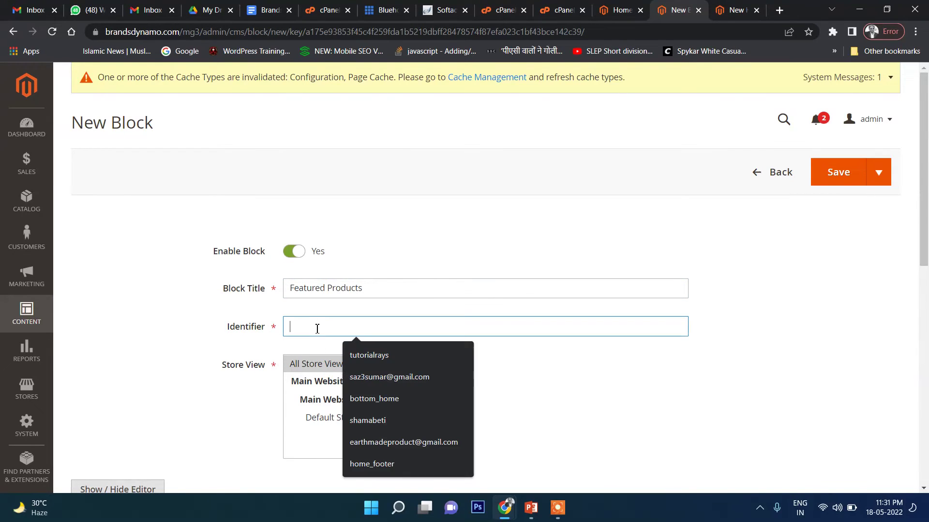
type("fr")
key("BackSpace")
type("eatured_products")
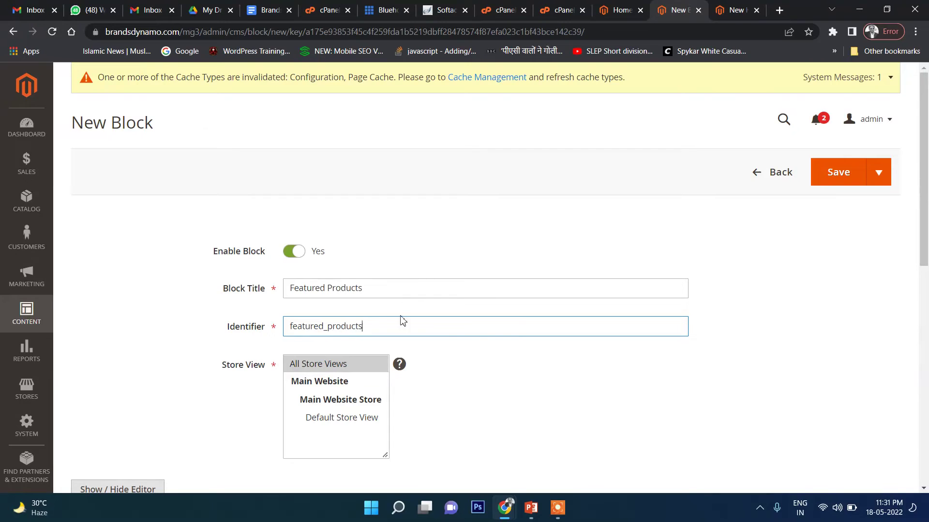
- Start inserting a widget of type Catalog Products List in the block's content
scroll(402, 321, "down", 6)
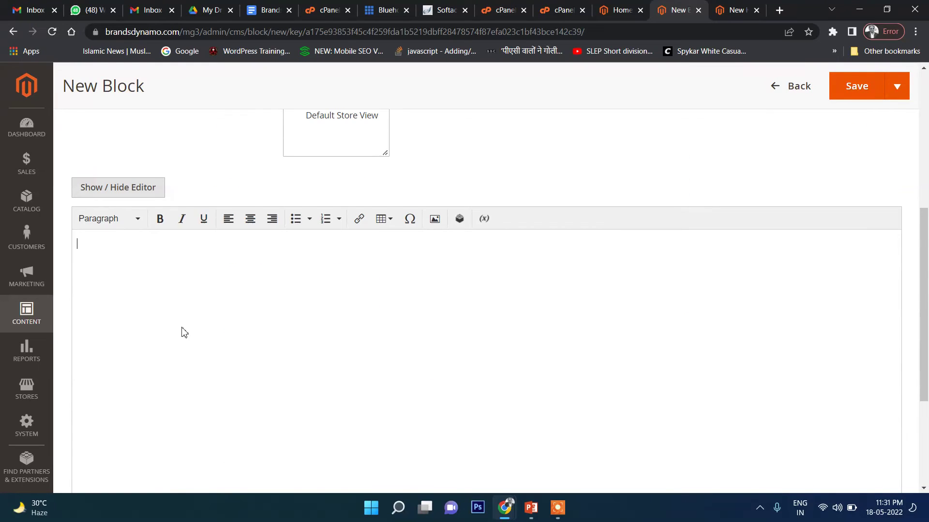
left_click(461, 220)
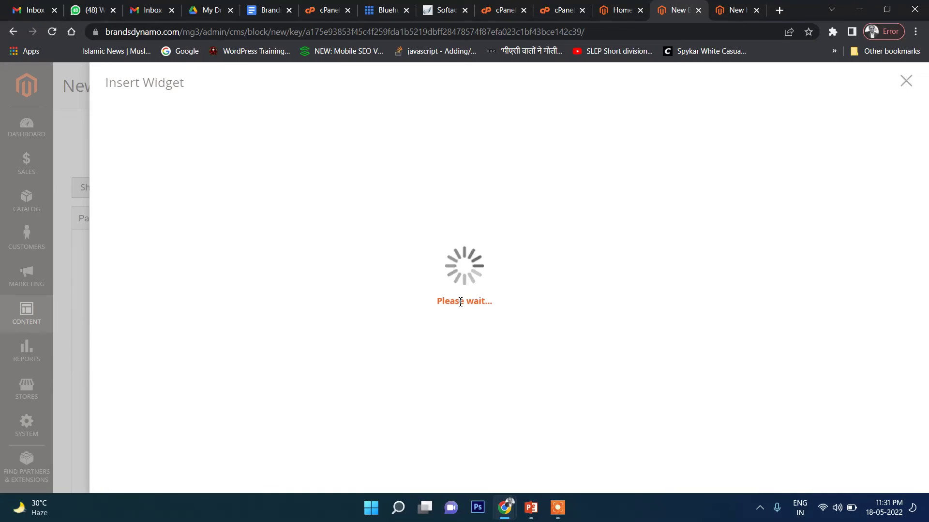
left_click(359, 223)
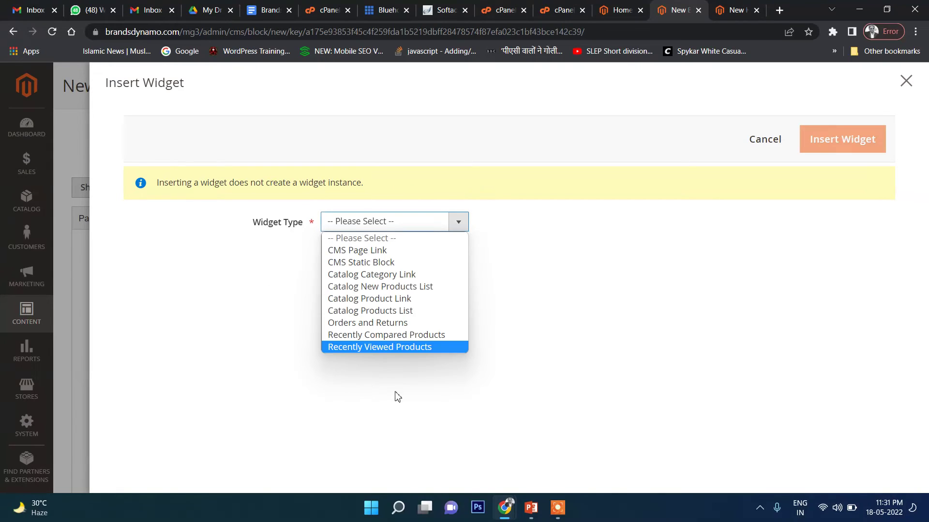
left_click(387, 312)
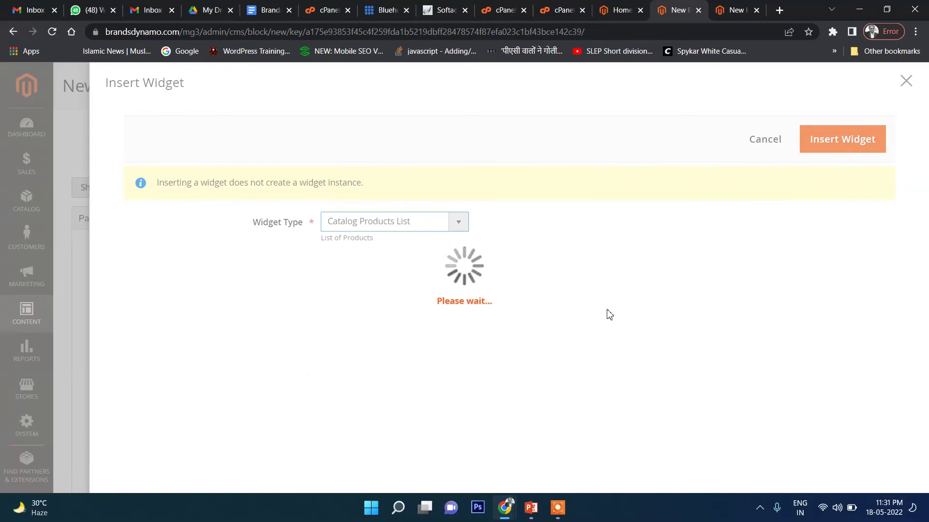
- Choose the Products Grid Template for the products list widget and review its options
scroll(460, 332, "down", 3)
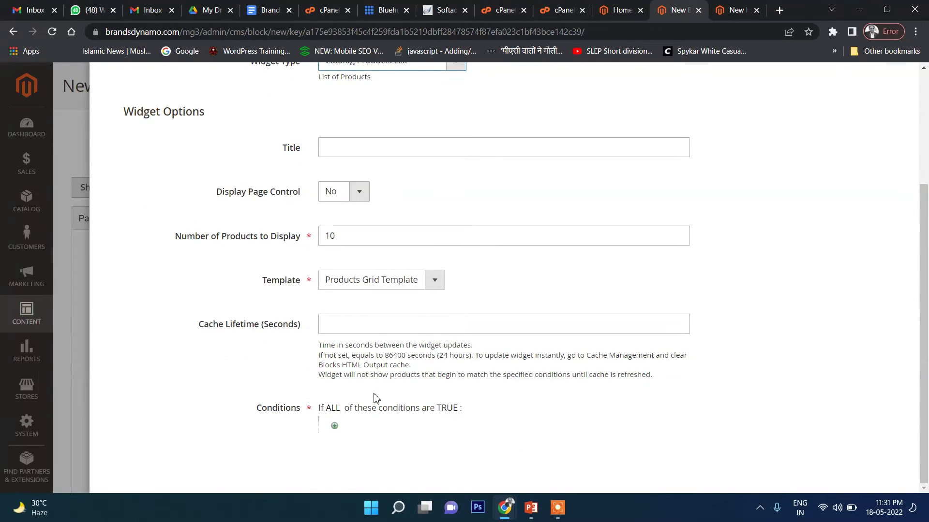
left_click(384, 282)
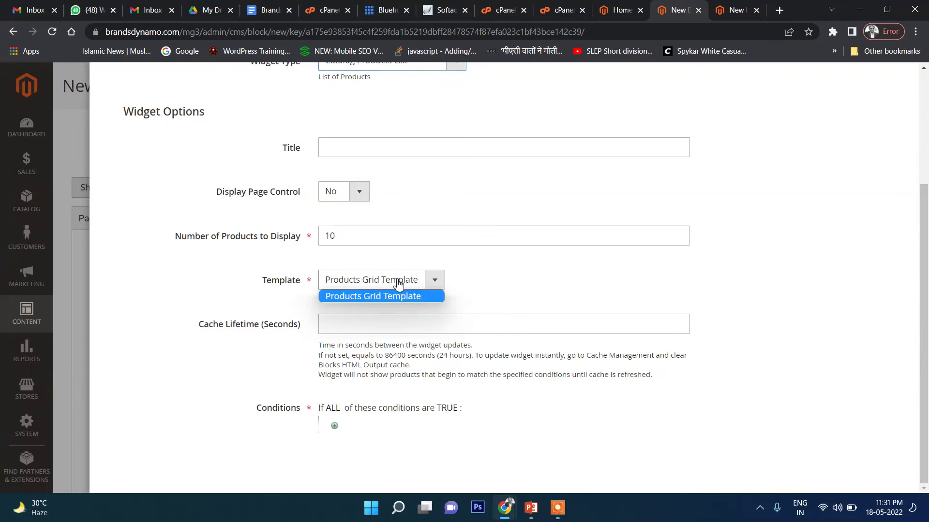
left_click(382, 294)
scroll(508, 285, "up", 2)
scroll(540, 271, "down", 2)
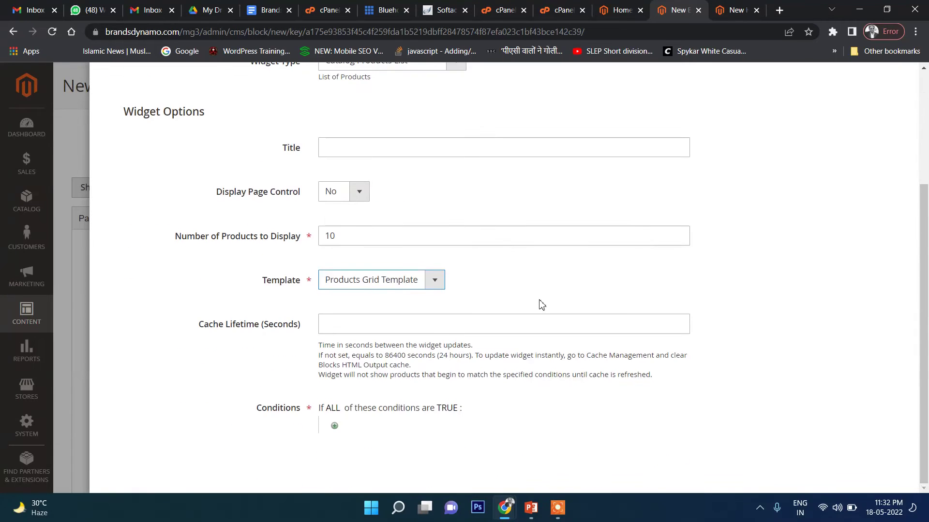
scroll(484, 334, "up", 3)
scroll(423, 339, "down", 2)
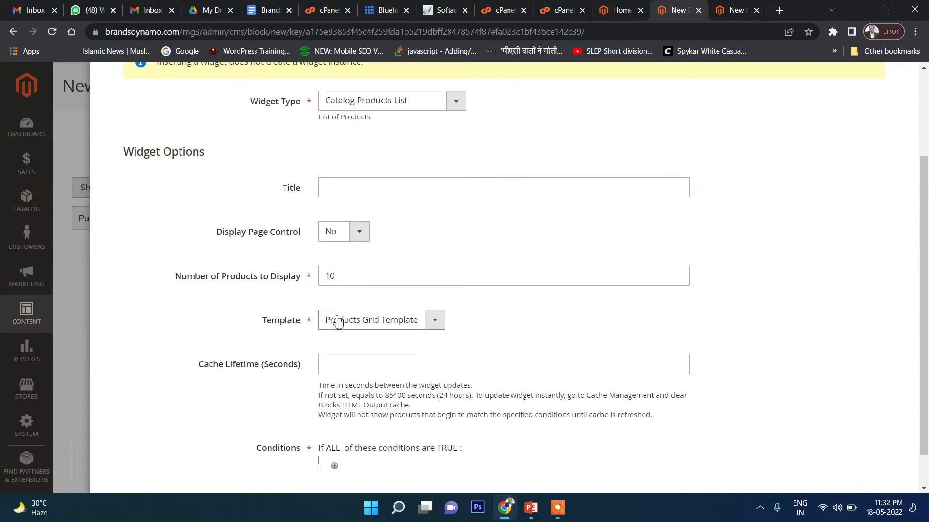
- Insert the products list widget with 15 products to display and save the block
left_click_drag(362, 275, 294, 279)
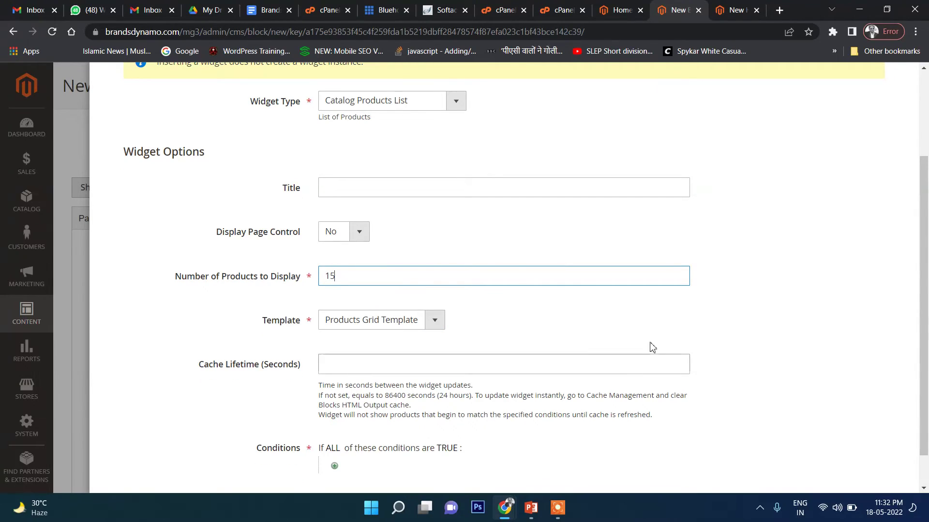
scroll(649, 347, "up", 2)
left_click(832, 145)
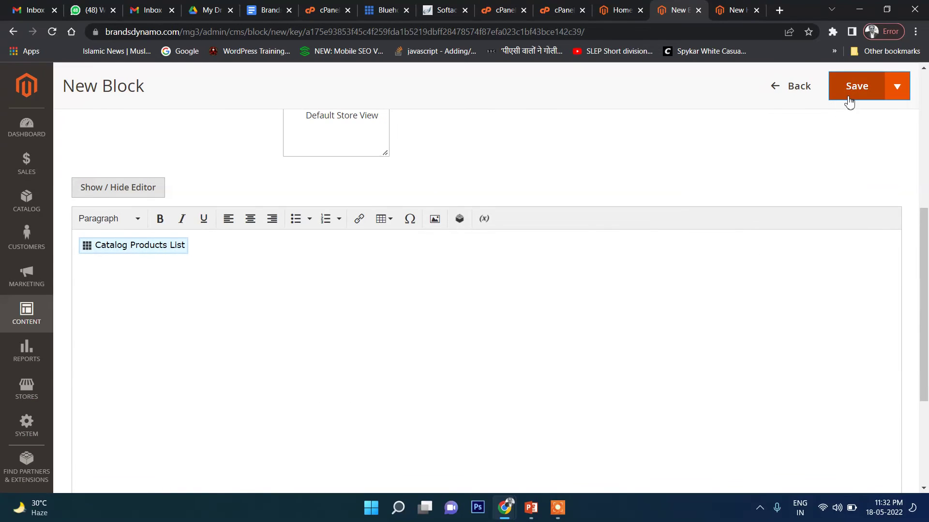
left_click(849, 100)
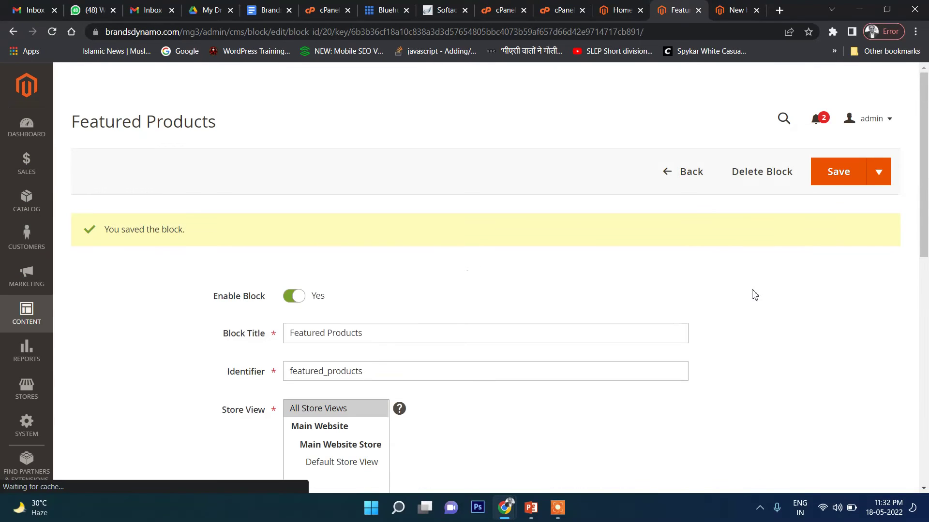
- Open the New Home page for editing from the admin's Pages list and expand its Content section
left_click(30, 315)
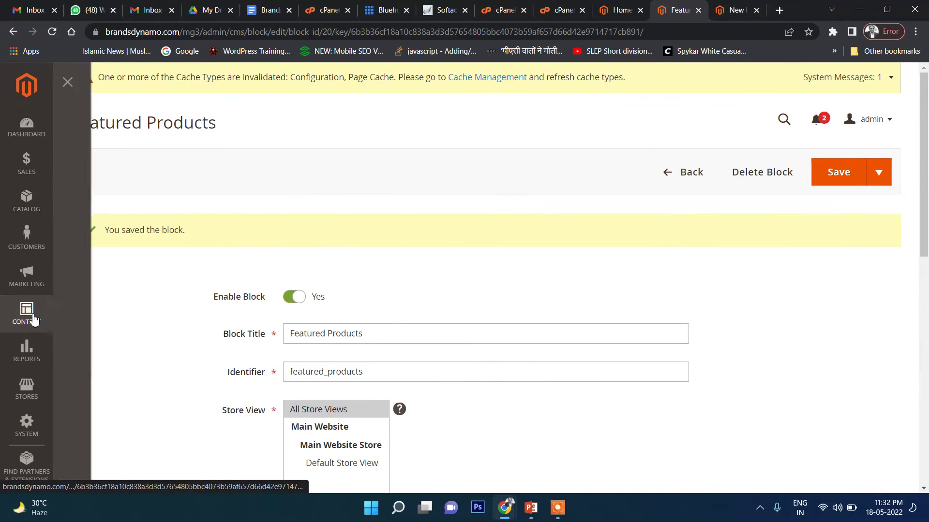
left_click(103, 170)
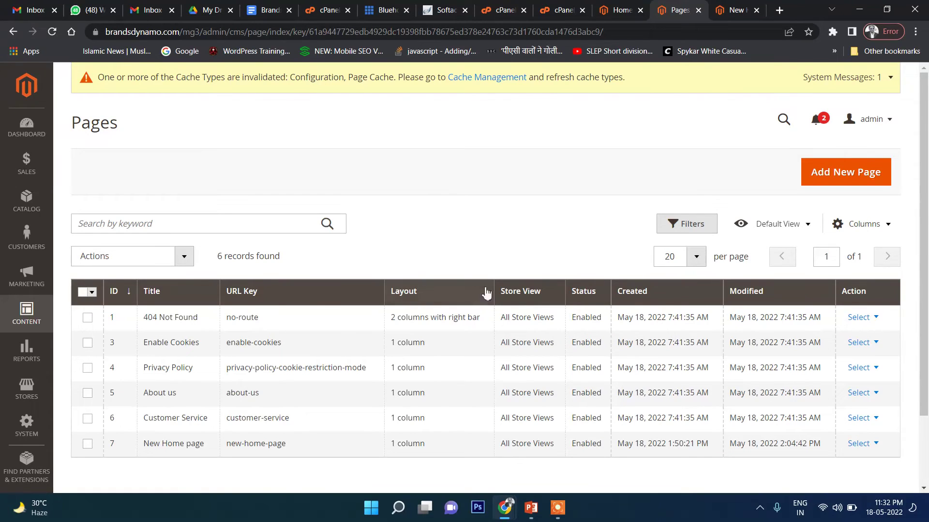
scroll(483, 290, "down", 2)
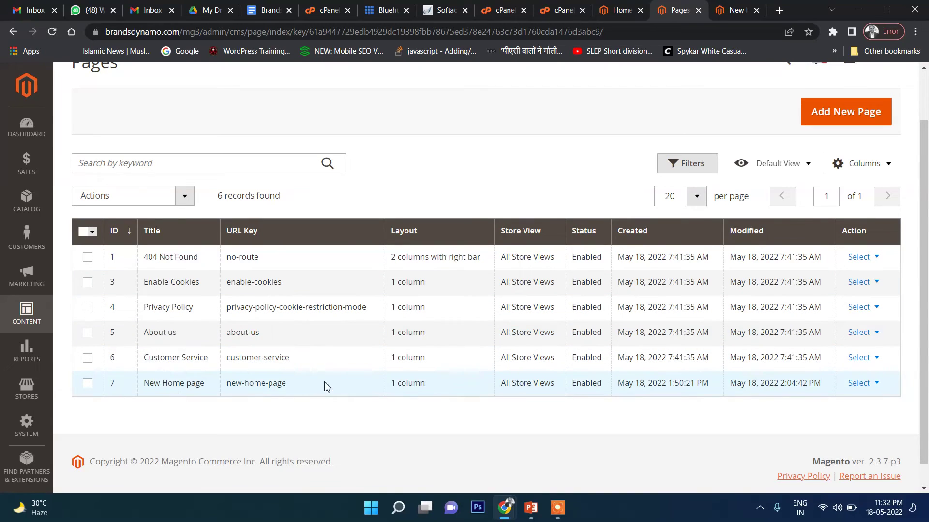
left_click(860, 384)
left_click(854, 402)
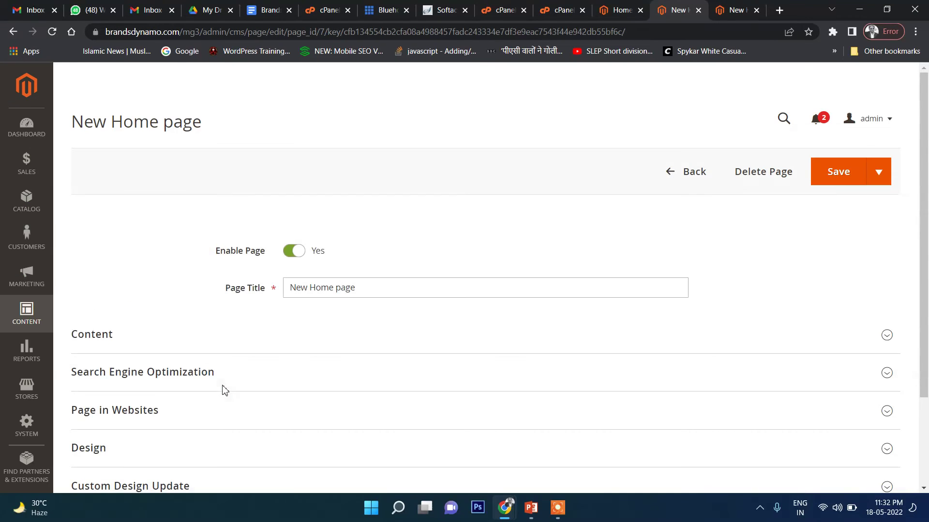
scroll(290, 329, "down", 2)
left_click(133, 237)
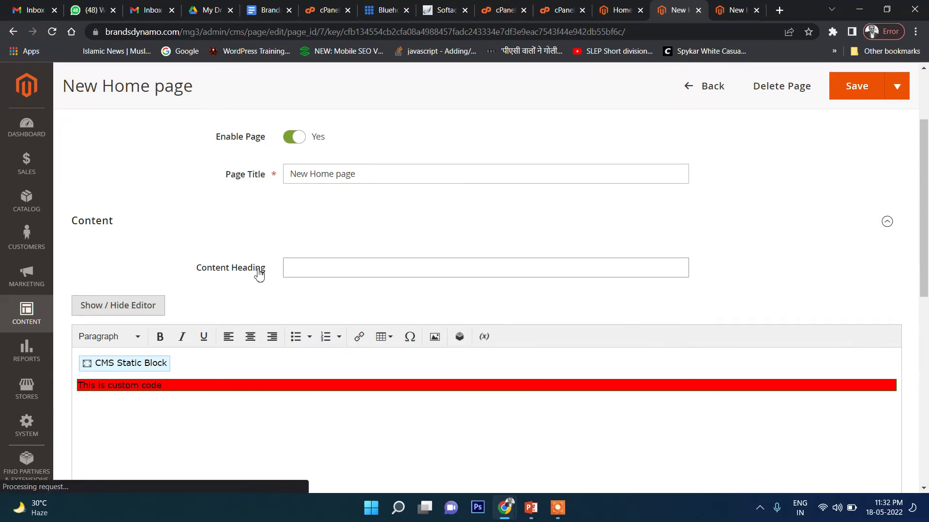
scroll(208, 365, "down", 1)
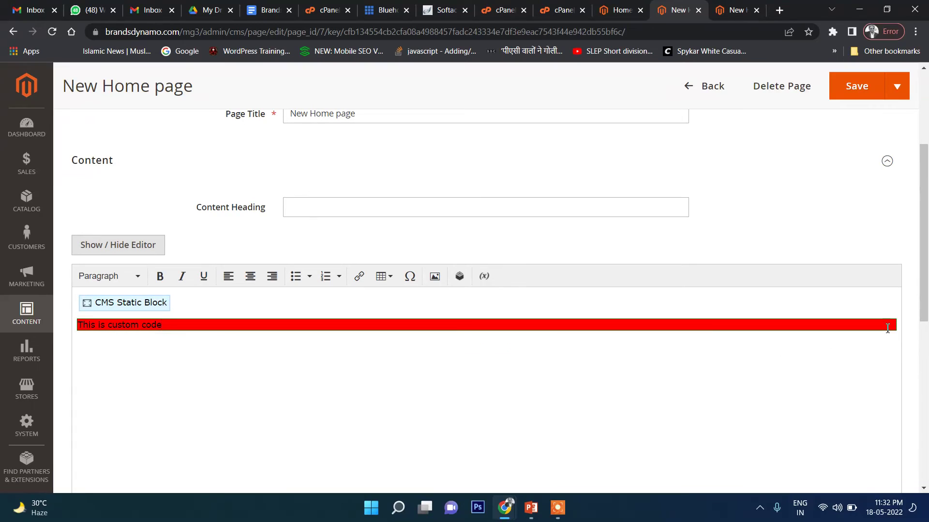
- Create an empty paragraph below the custom code div by adding placeholder text "fdfsfd" in the HTML source and clearing it in the visual editor
key("Return")
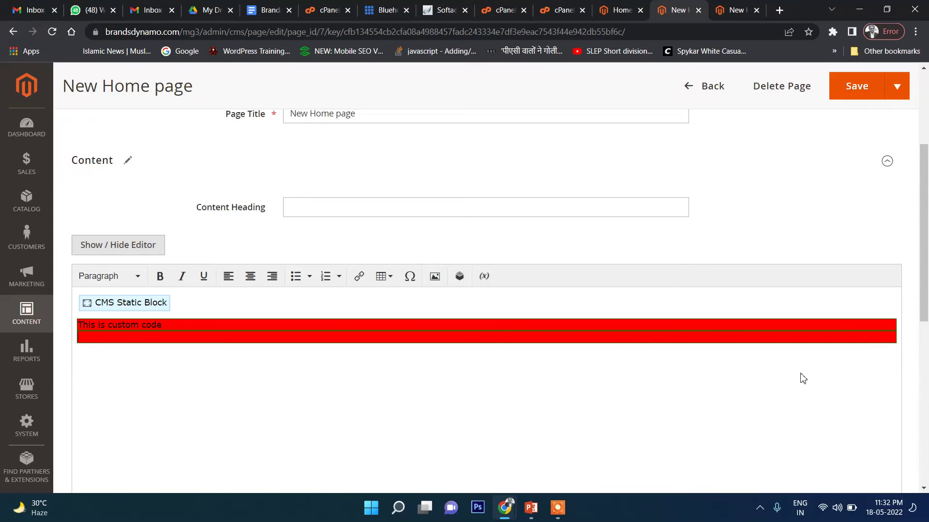
key("BackSpace")
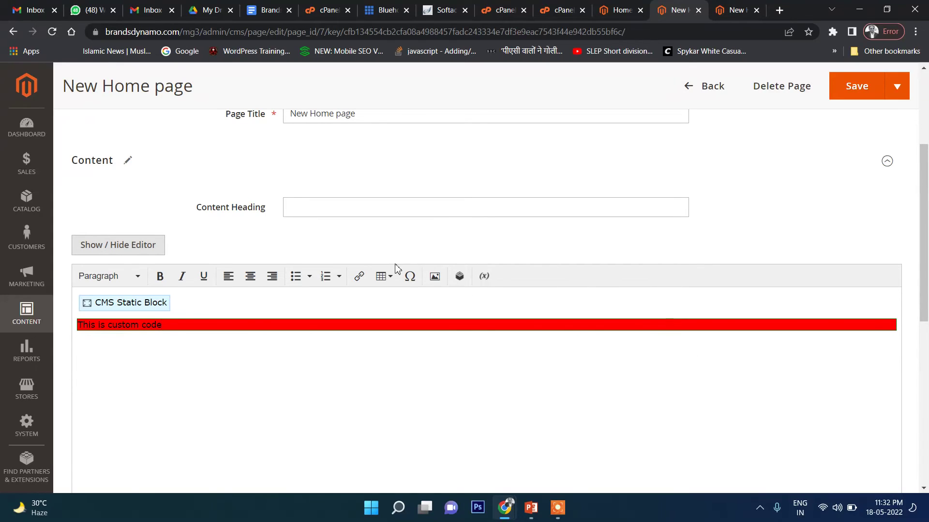
left_click(149, 248)
left_click(459, 285)
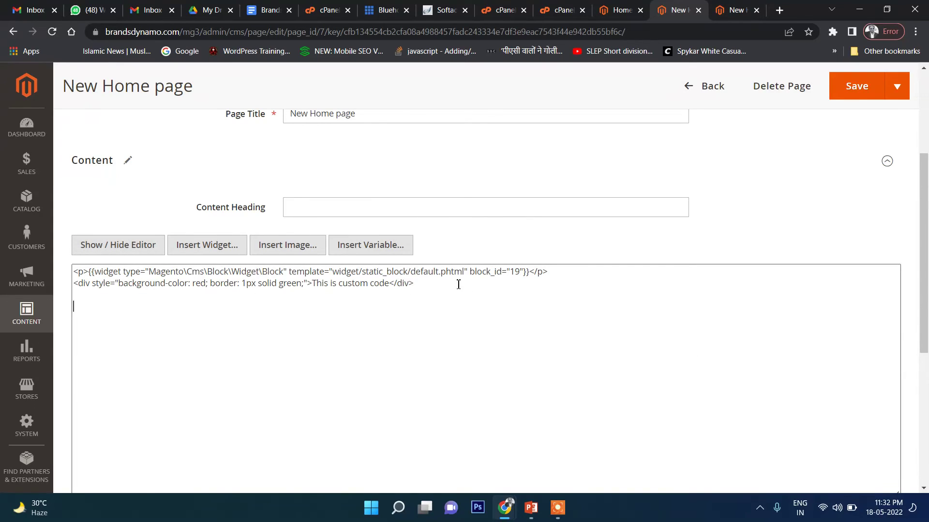
type("fdfsfd")
left_click(109, 245)
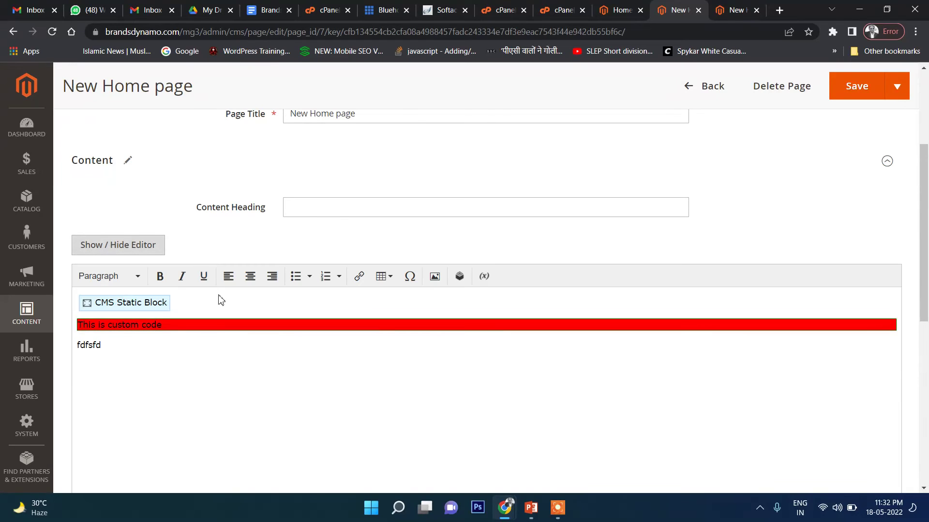
left_click_drag(101, 346, 76, 354)
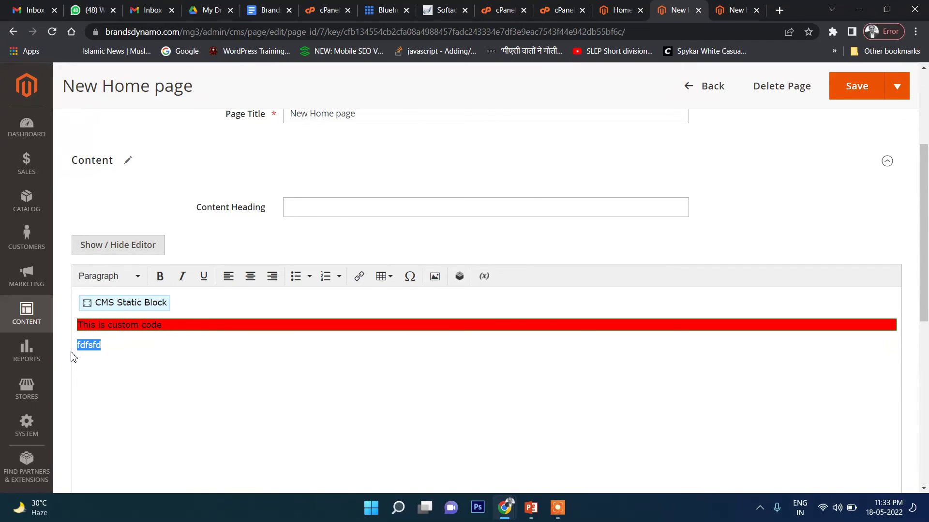
key("BackSpace")
- Start a CMS Static Block widget below the custom code div, using the CMS Static Block Default Template
left_click(460, 277)
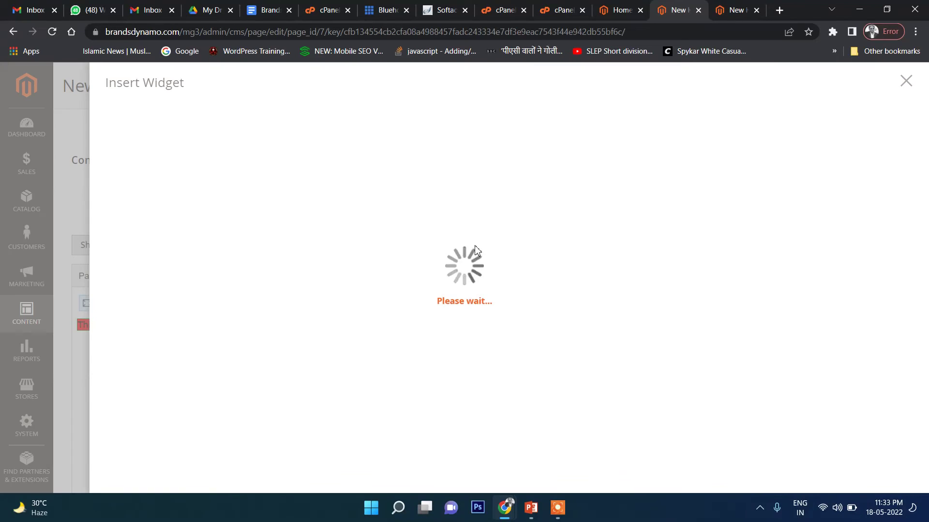
left_click(379, 220)
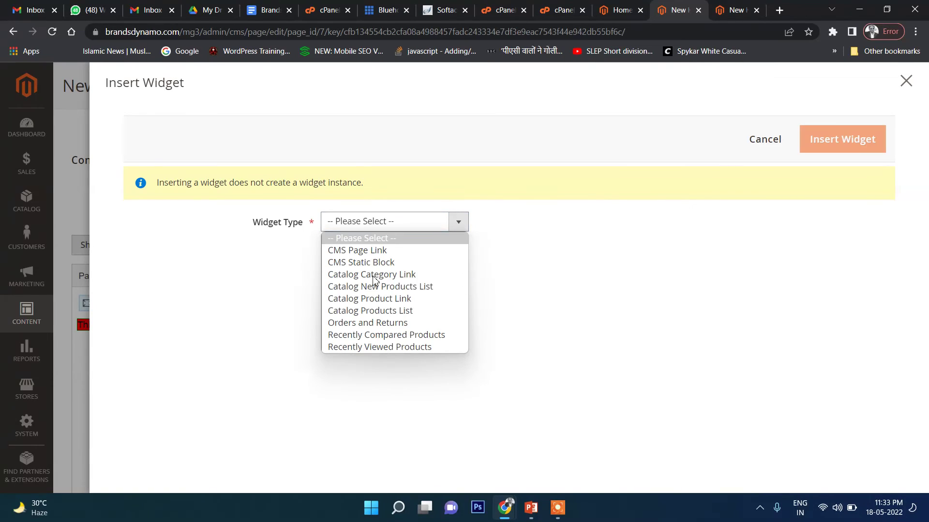
left_click(402, 257)
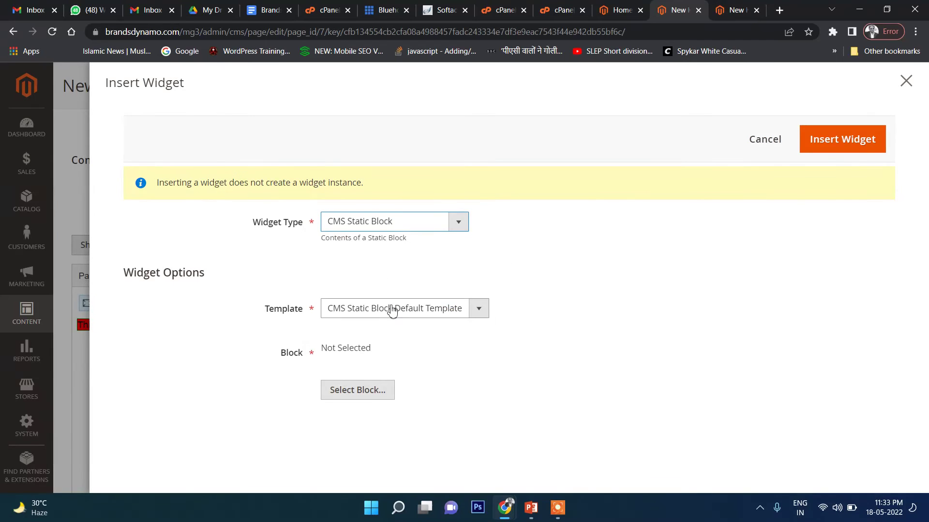
left_click(406, 307)
left_click(397, 325)
- Insert the static block widget with the Featured Products block and save the page
left_click(359, 393)
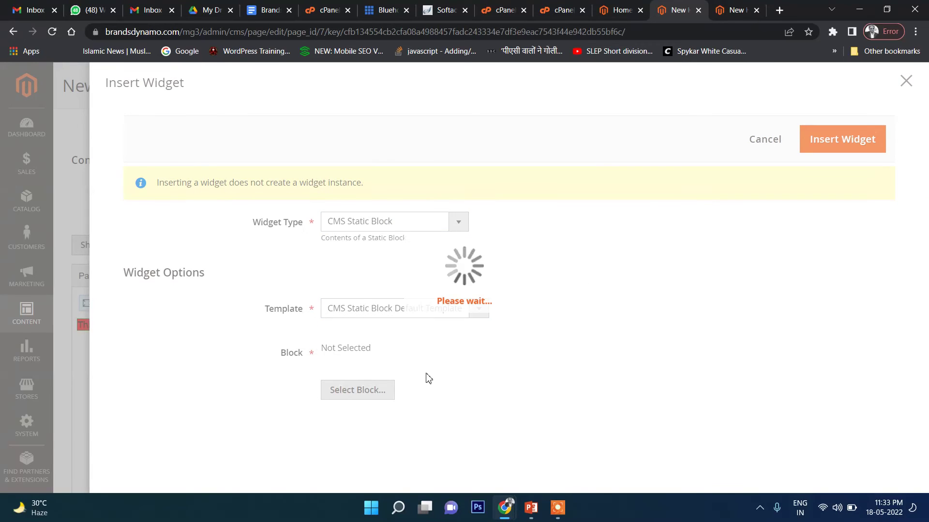
scroll(442, 335, "down", 5)
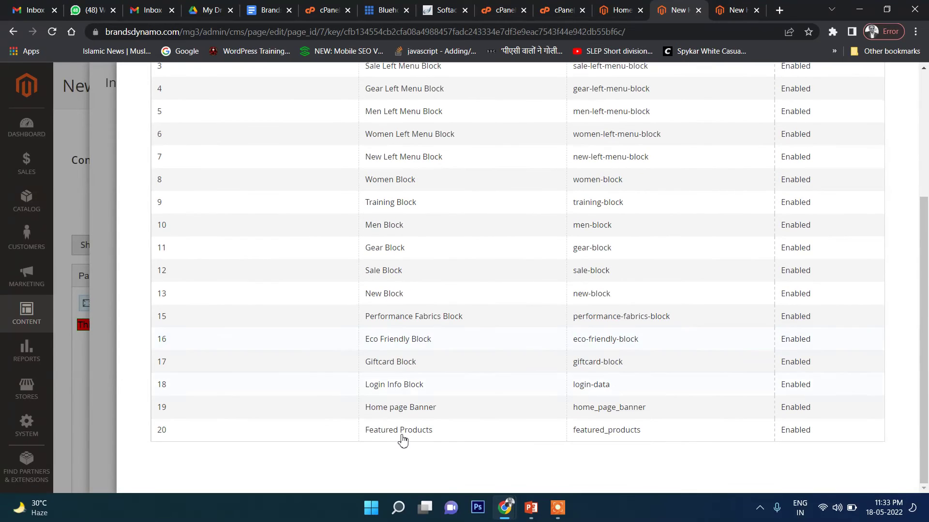
left_click(462, 430)
left_click(845, 149)
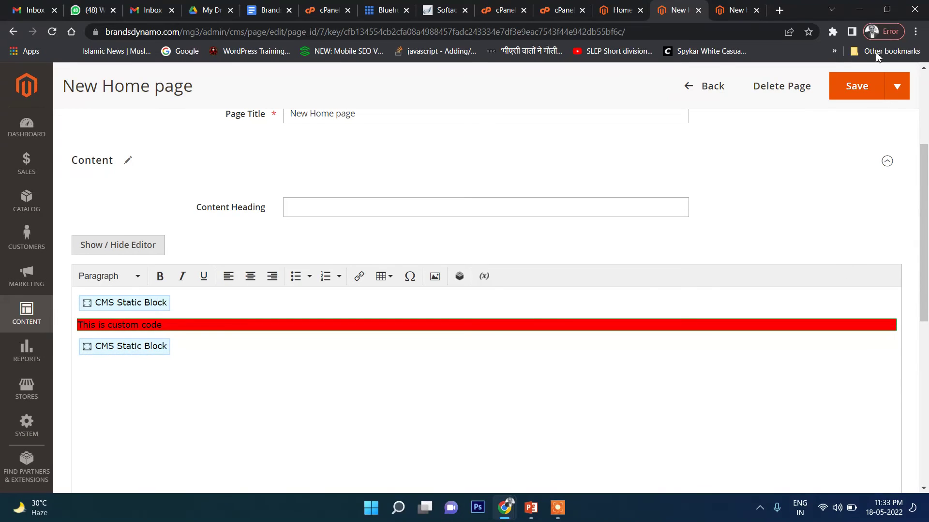
left_click(856, 87)
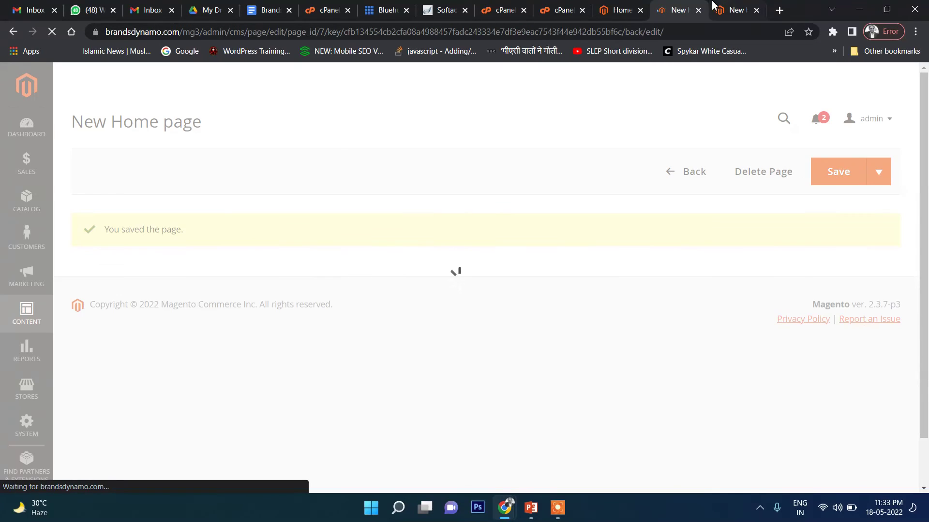
- Reload the storefront home page and examine the product grid below the custom code div
left_click(733, 7)
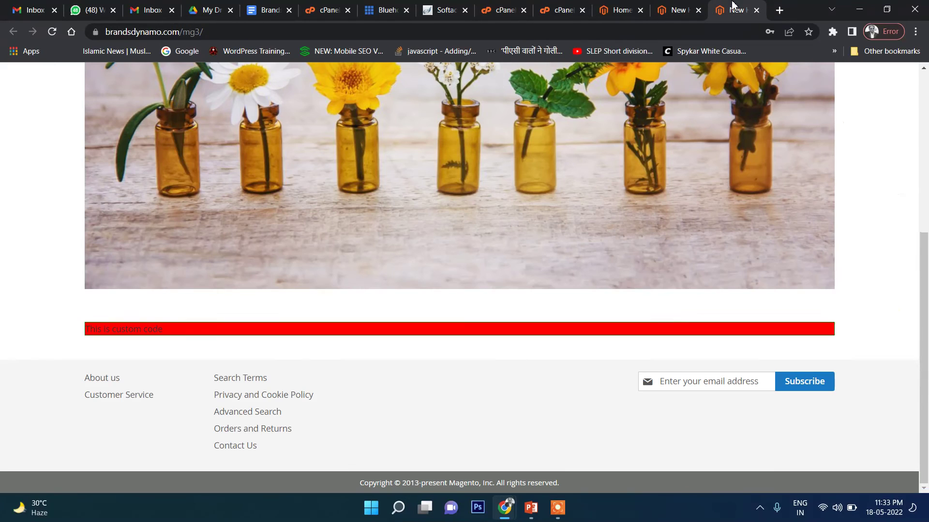
left_click(51, 32)
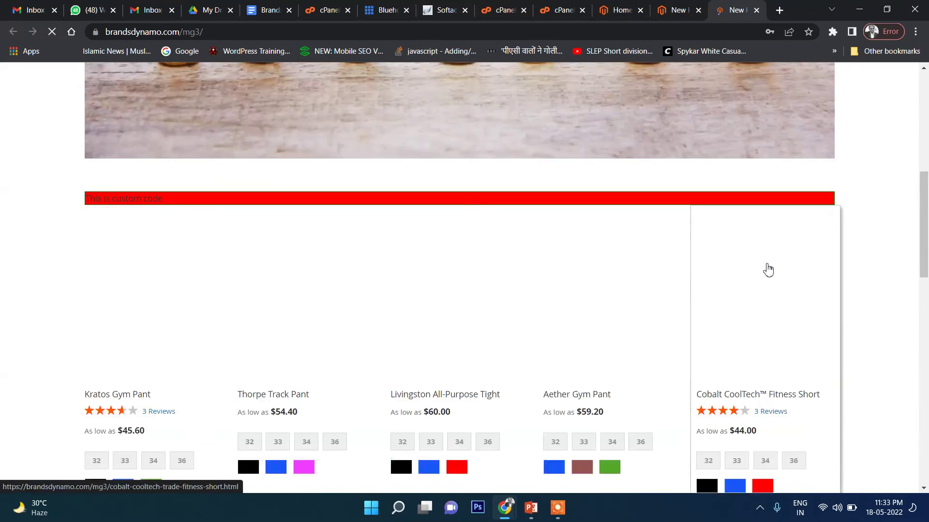
scroll(292, 243, "down", 10)
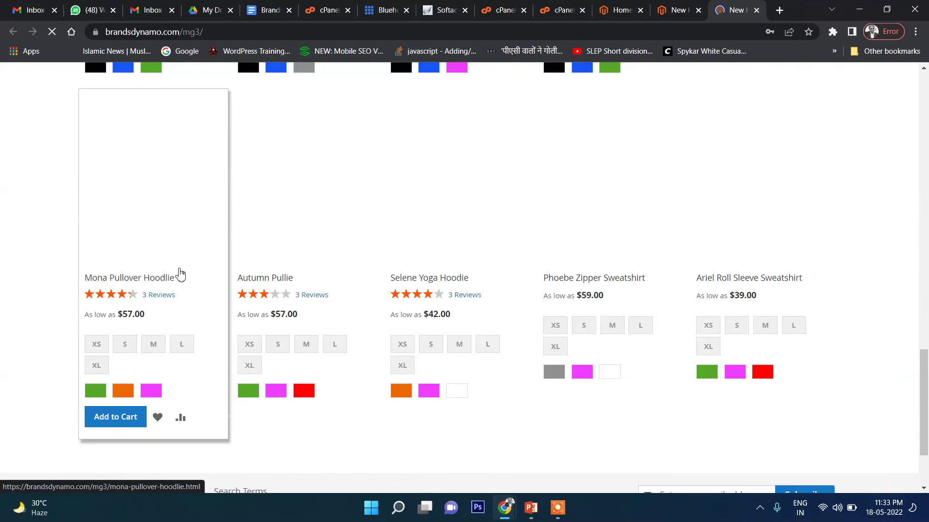
scroll(177, 276, "up", 10)
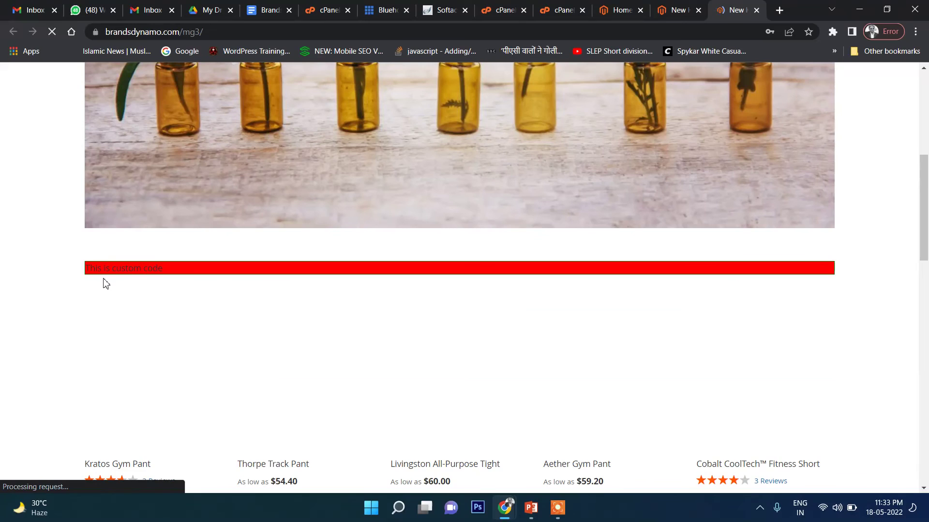
- Examine the storefront home page from the banner image through the custom code bar and product grid to the footer
left_click_drag(105, 284, 545, 285)
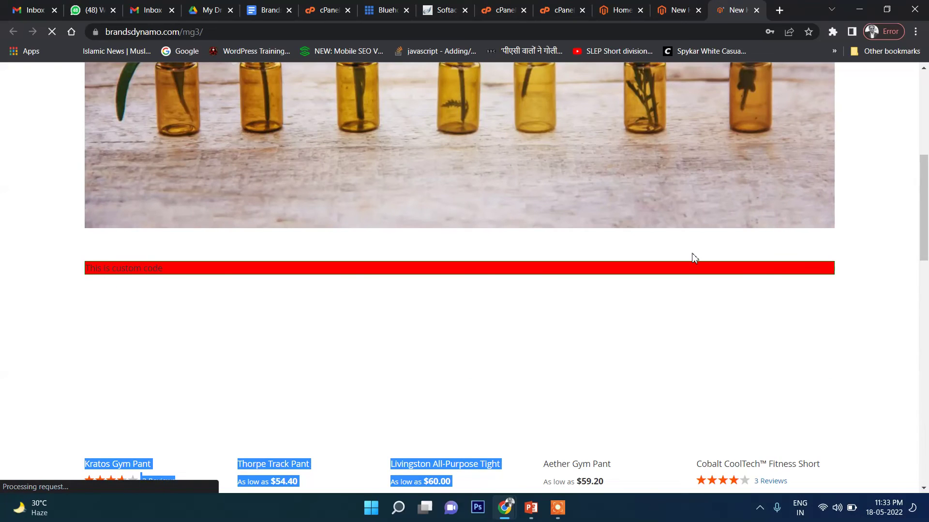
scroll(687, 266, "down", 10)
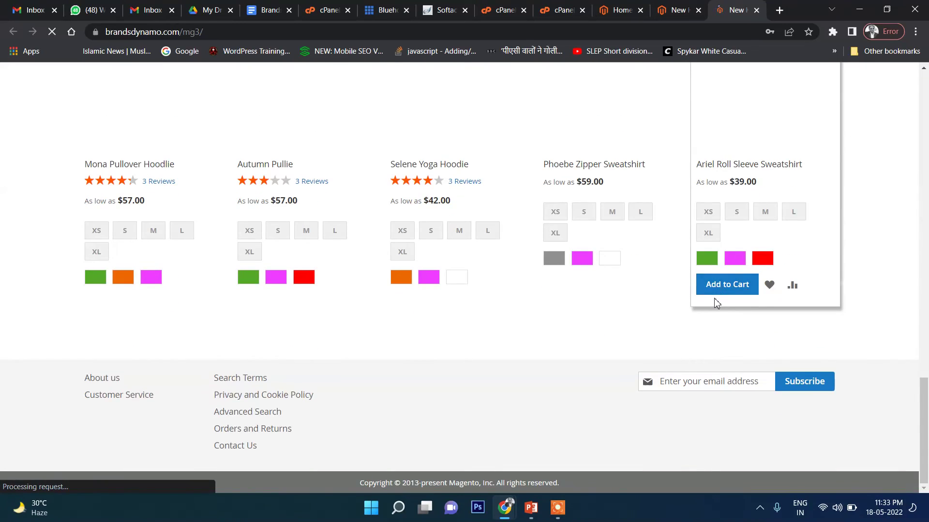
scroll(714, 300, "up", 15)
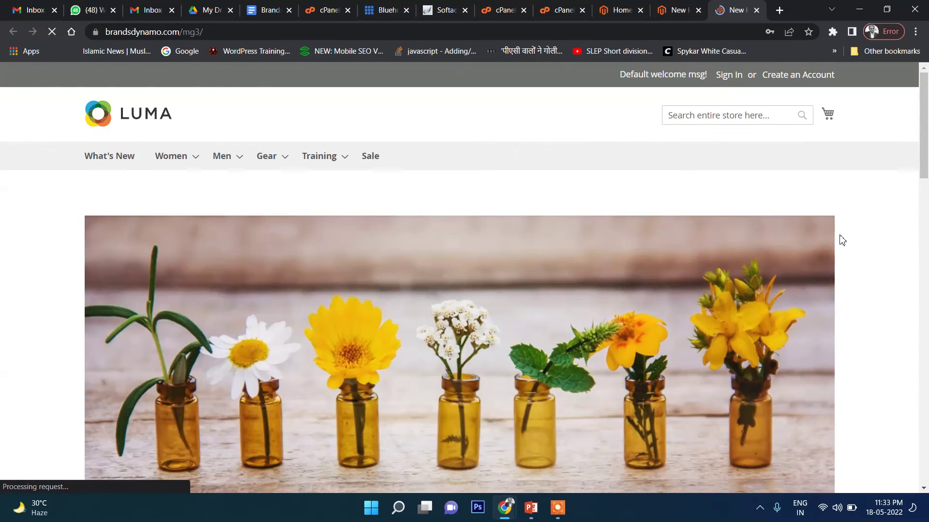
left_click(260, 30)
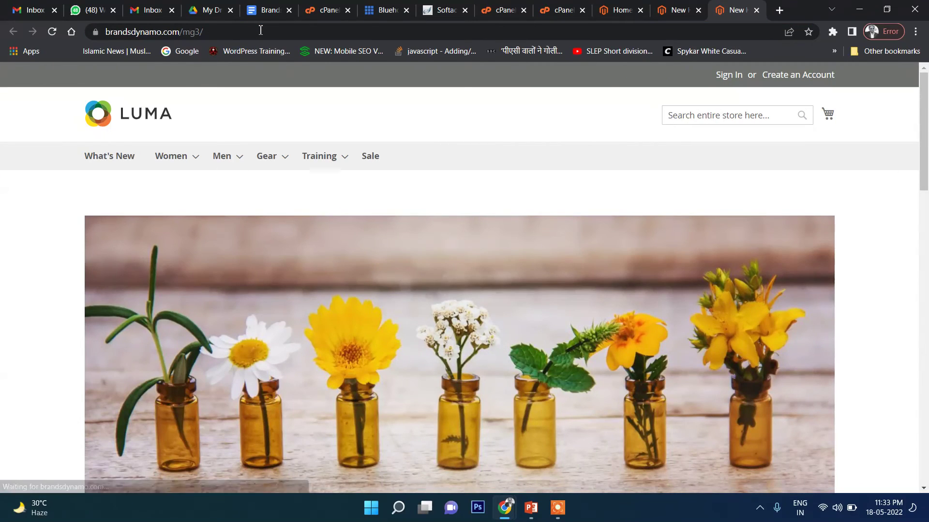
scroll(526, 175, "down", 2)
scroll(515, 172, "down", 6)
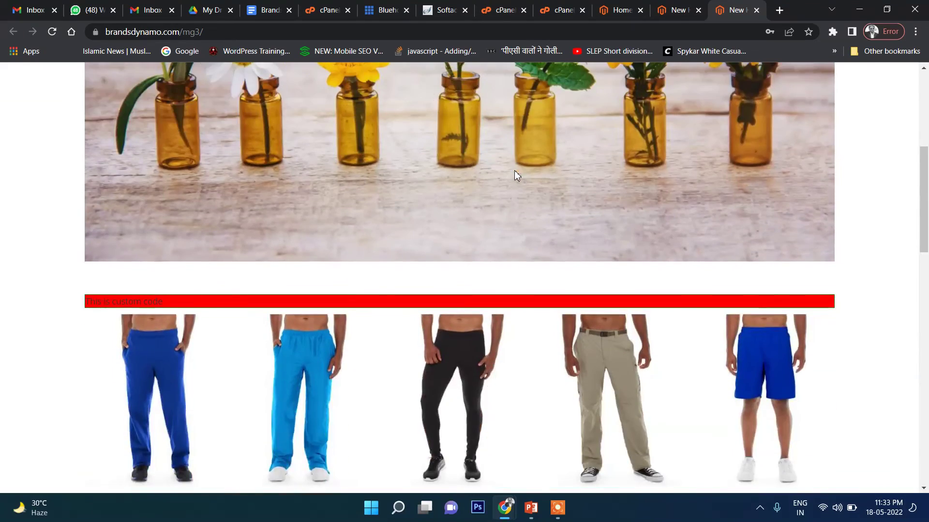
scroll(861, 212, "down", 2)
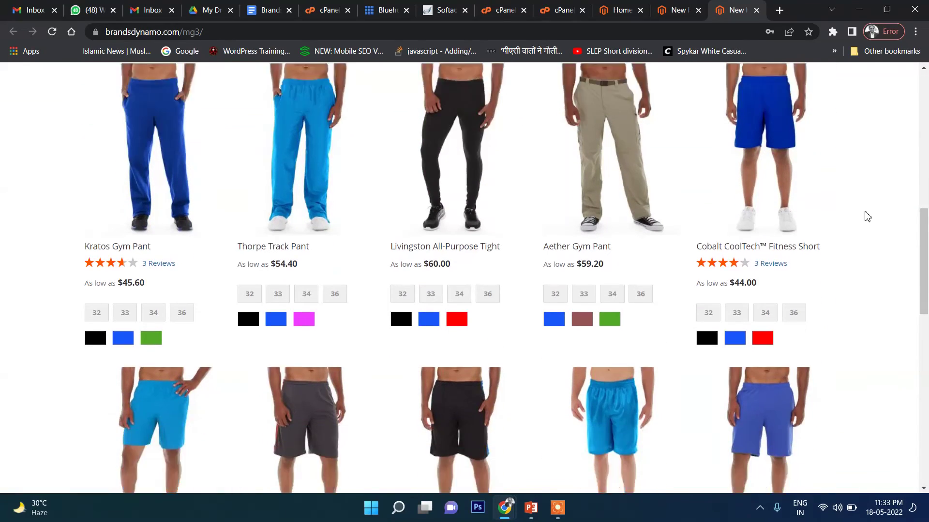
scroll(861, 208, "up", 10)
scroll(855, 202, "down", 1)
scroll(855, 202, "down", 5)
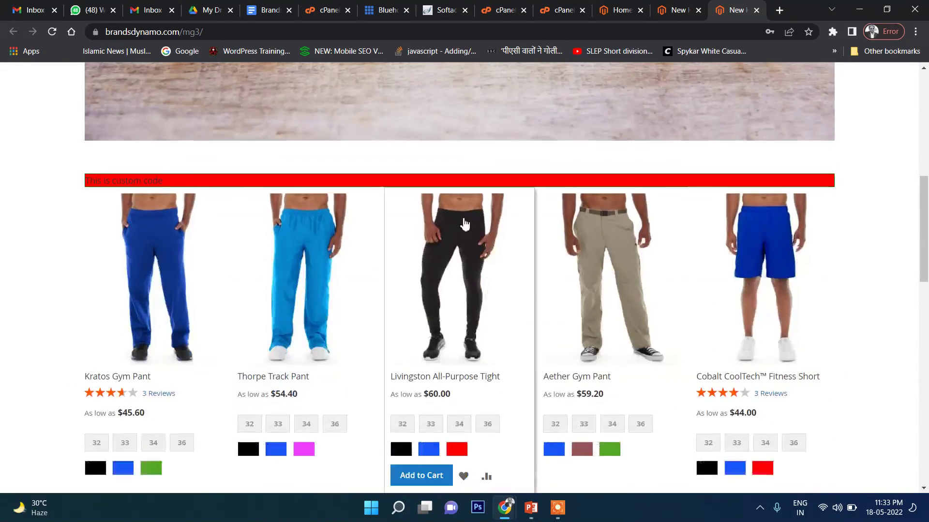
- Review the Home page Banner block's settings and image content in the admin, and close that page
left_click(622, 10)
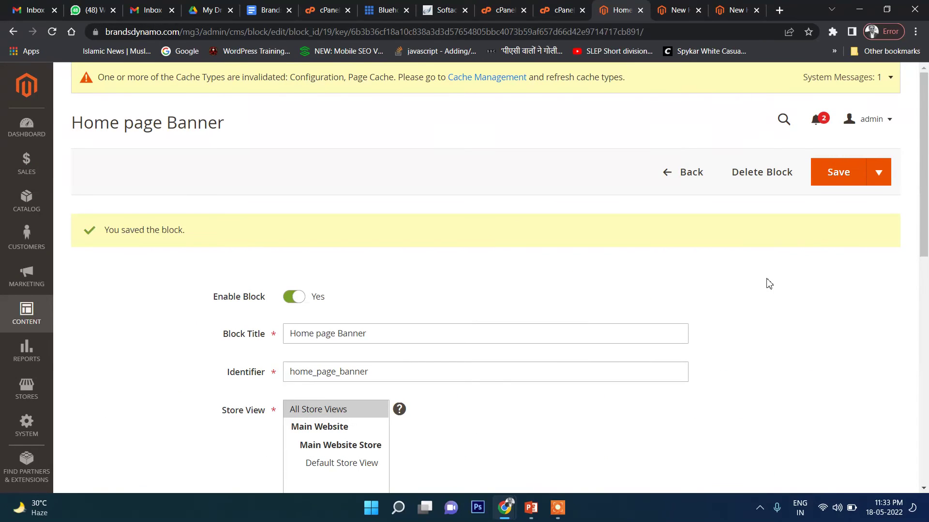
scroll(769, 284, "down", 6)
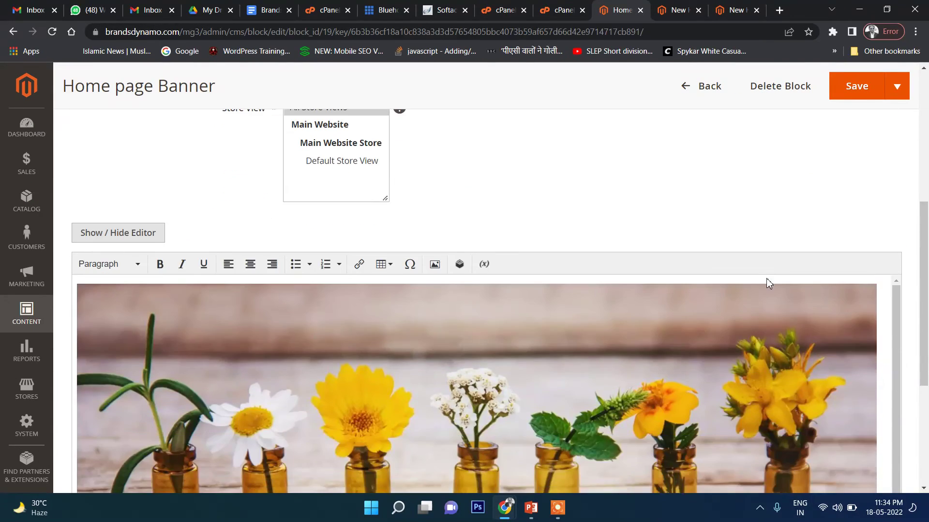
scroll(768, 279, "down", 6)
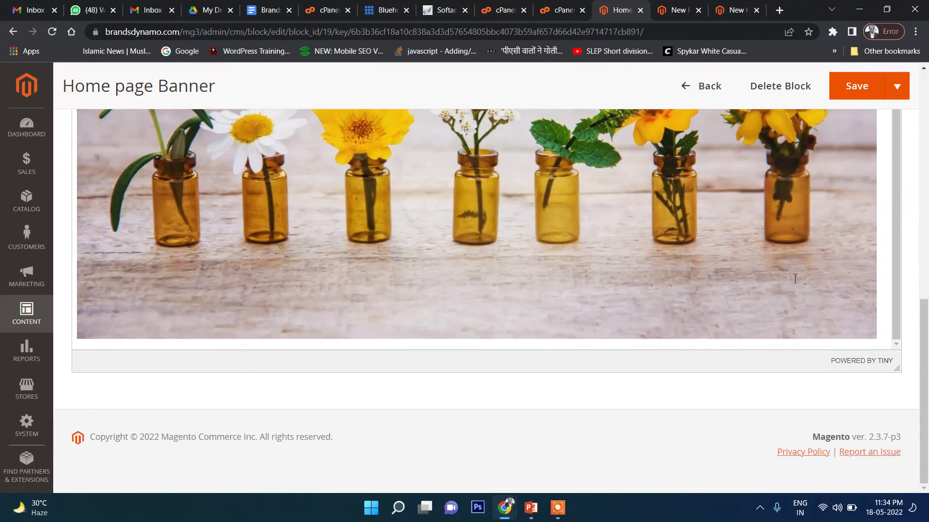
scroll(778, 275, "up", 8)
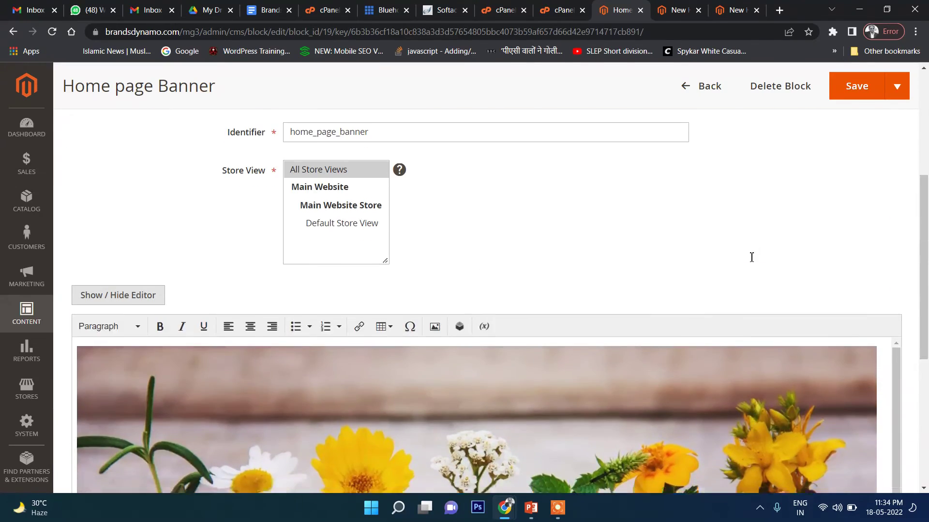
scroll(415, 205, "up", 2)
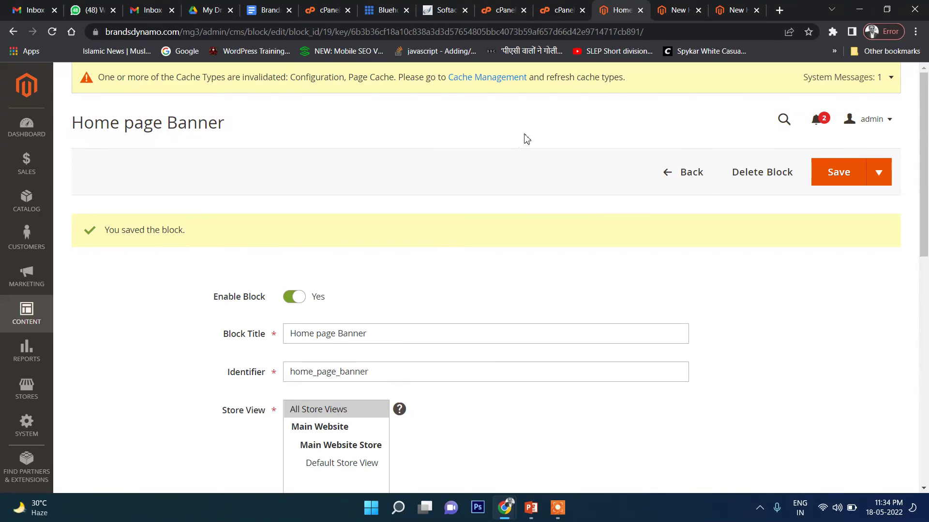
scroll(525, 146, "down", 1)
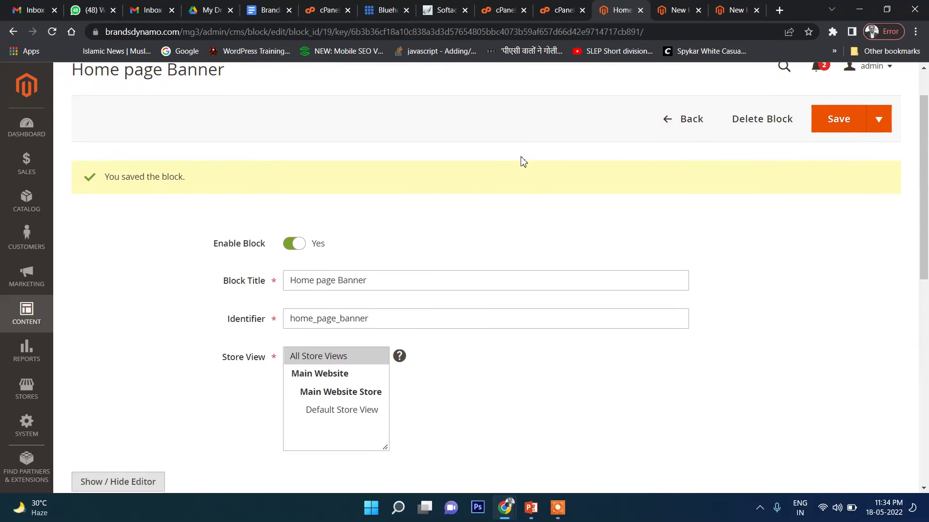
left_click(640, 10)
- Show the Content section of the New Home page in the admin
scroll(647, 185, "down", 2)
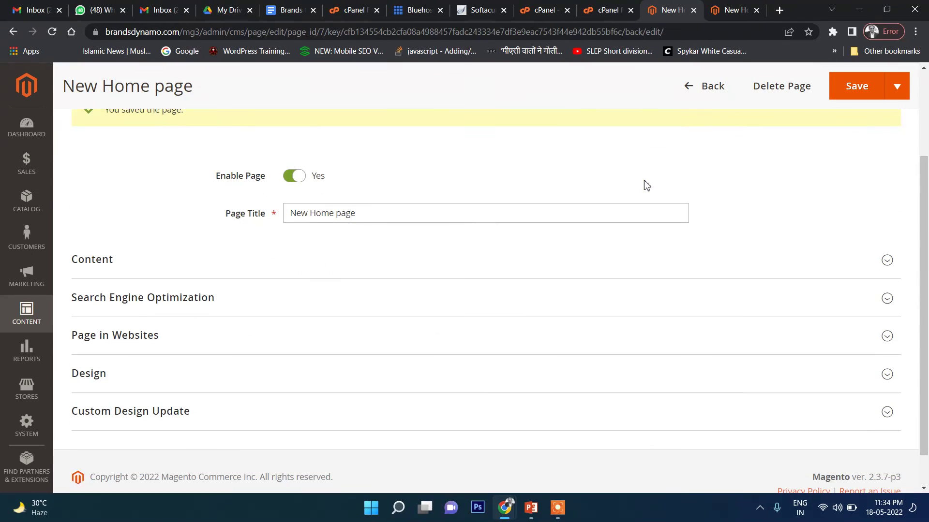
scroll(646, 189, "down", 1)
left_click(109, 220)
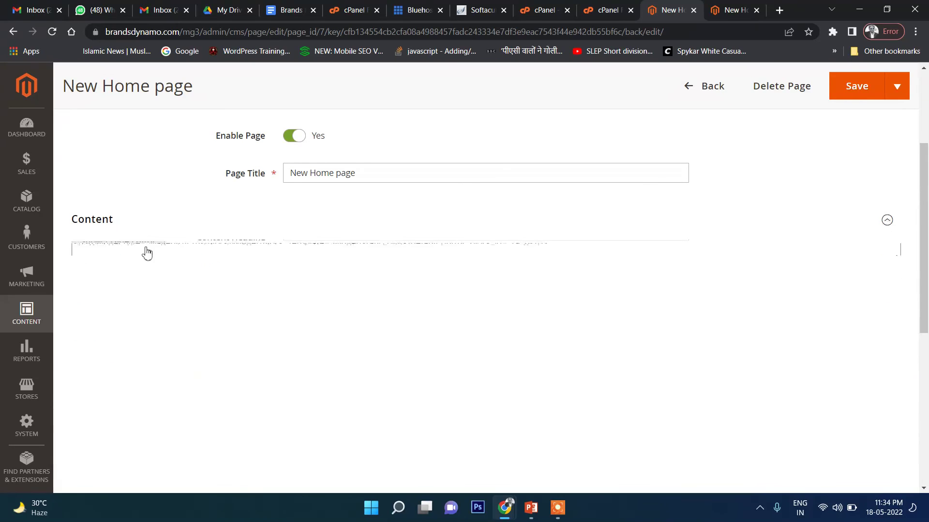
scroll(260, 318, "down", 2)
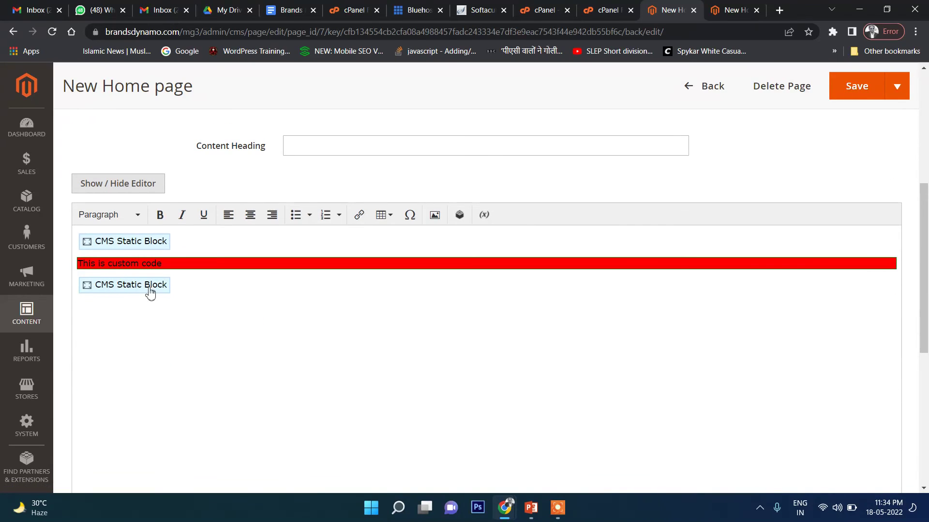
- Check the widget settings of the static block below the custom code div, and leave them without saving
left_click(134, 289)
double_click(133, 290)
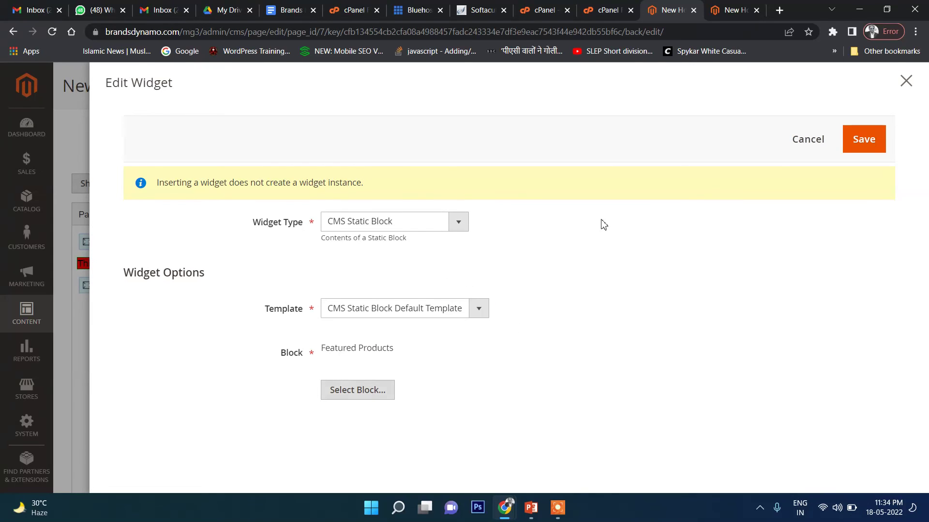
left_click(906, 82)
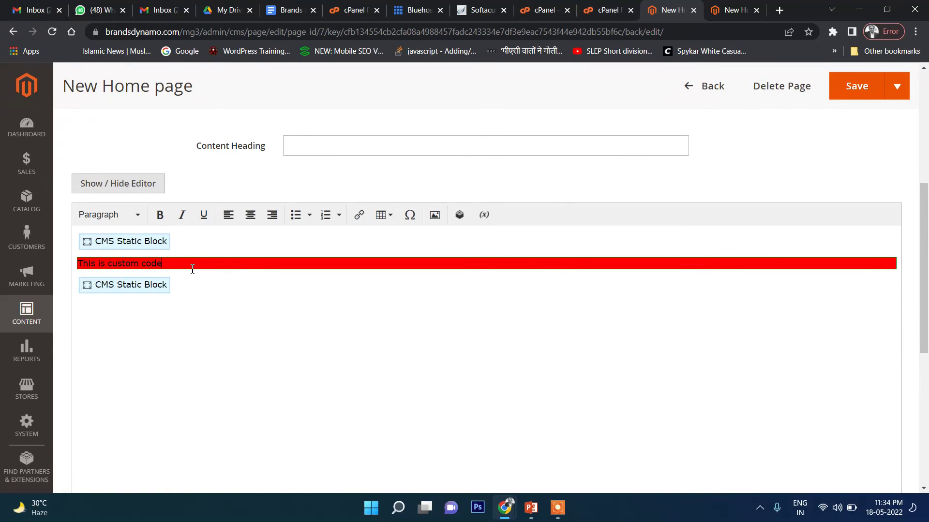
- Replace the text "This is custom code" in the red div with "Featured Products"
left_click_drag(192, 269, 74, 269)
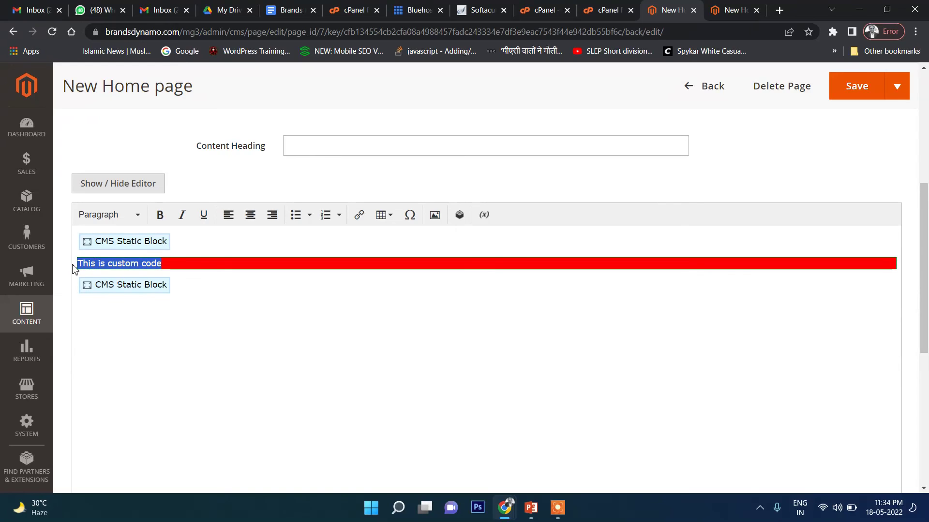
type("Featured Products")
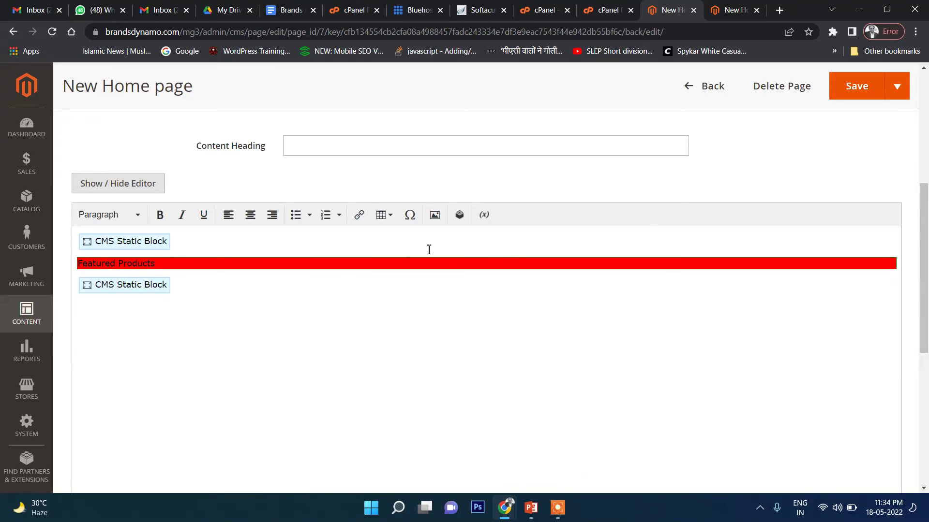
- Add "color:white;" to the Featured Products div's inline style in the HTML source and save the page
left_click(104, 188)
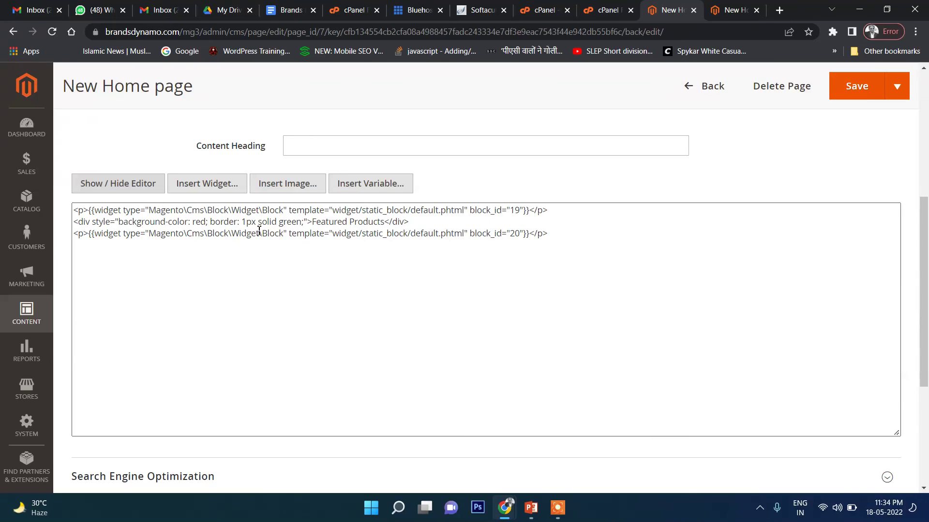
double_click(199, 223)
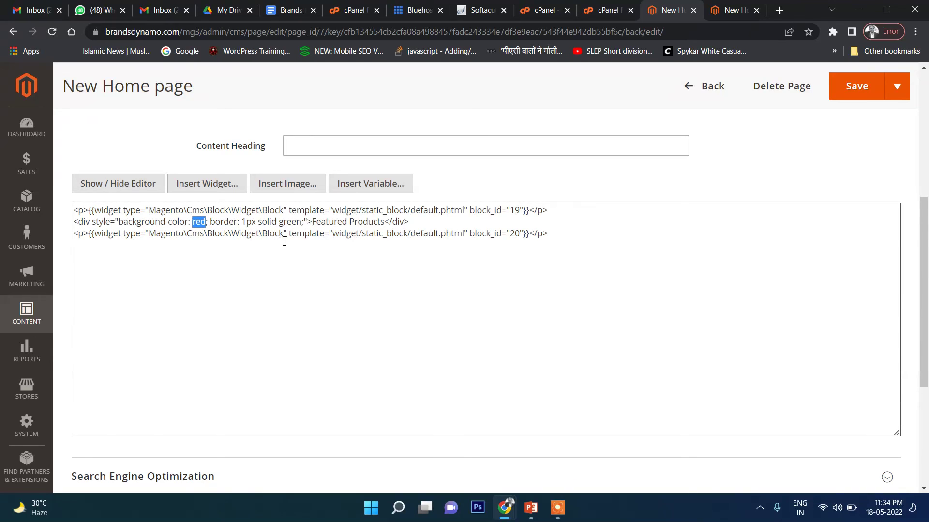
left_click(302, 222)
type("color:w")
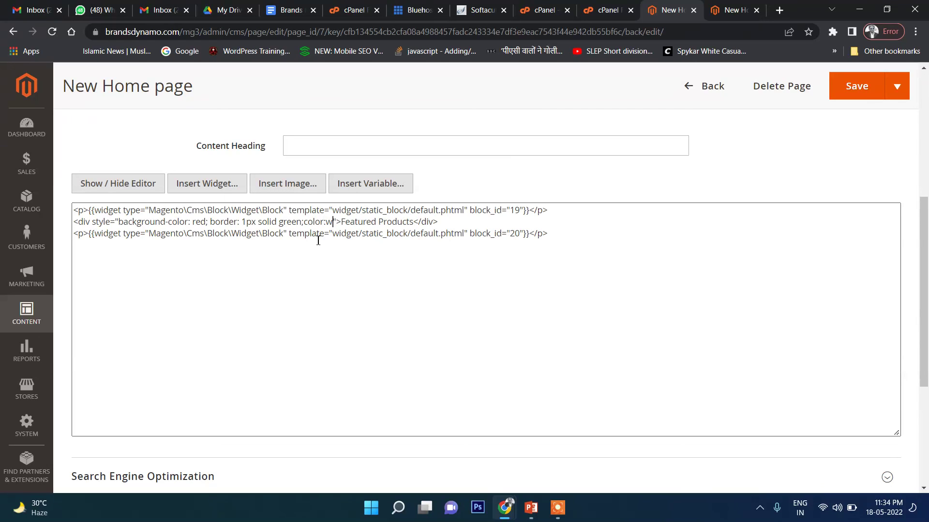
type("hite")
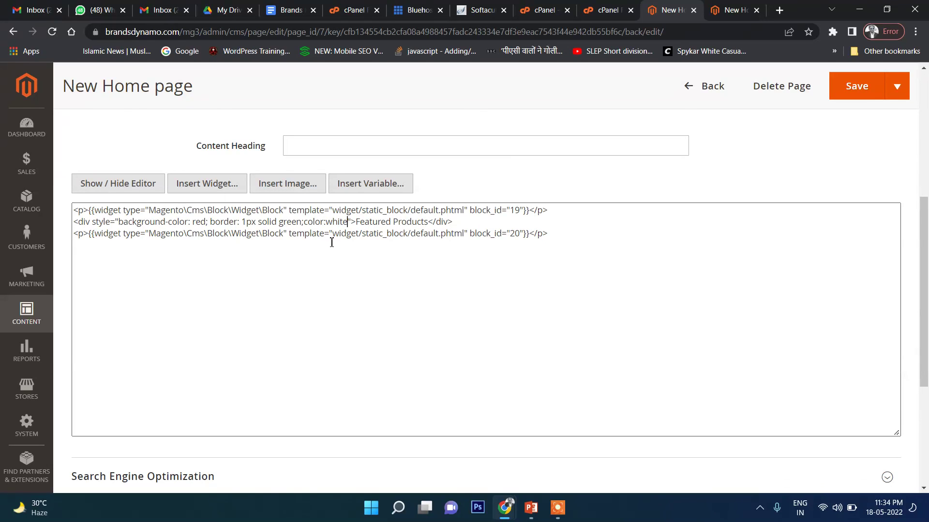
type(";")
left_click(851, 87)
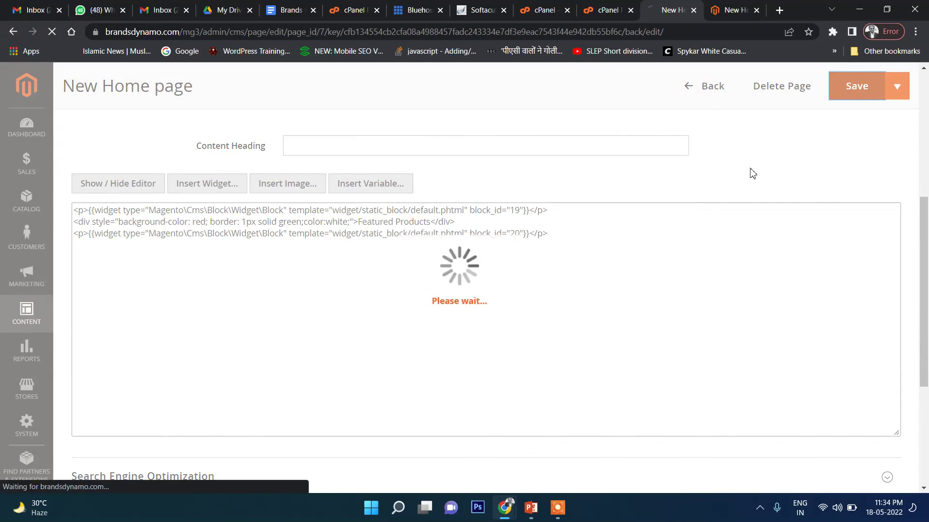
- Reload the storefront home page and check the Featured Products heading's white text, the banner and the product grid
left_click(735, 6)
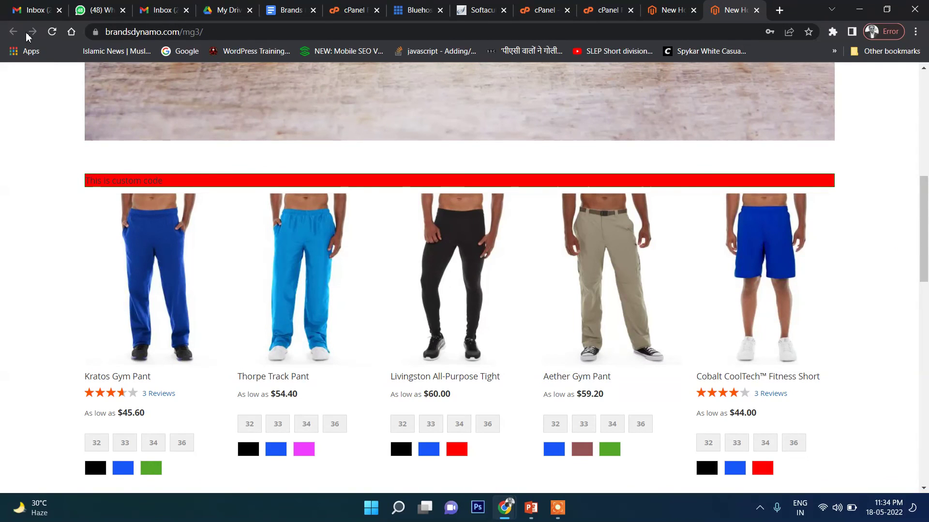
left_click(52, 33)
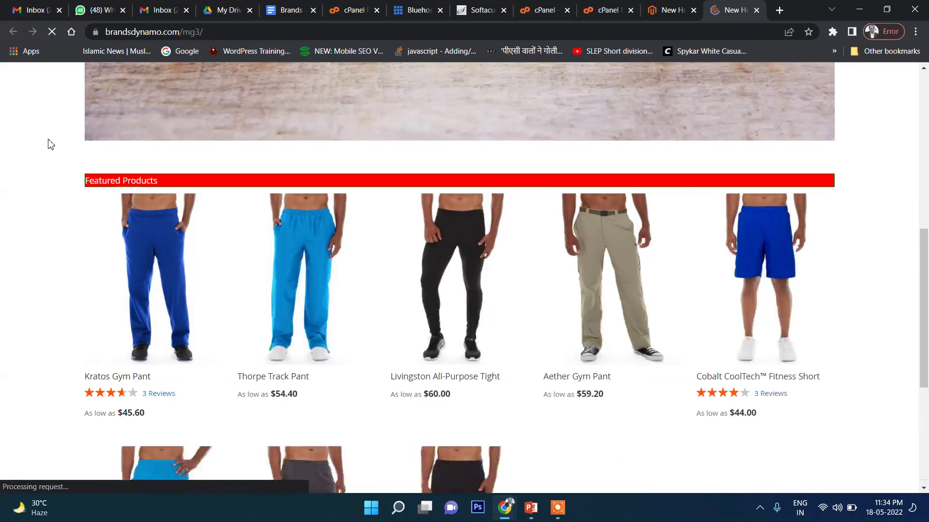
left_click_drag(152, 189, 54, 187)
scroll(54, 186, "down", 10)
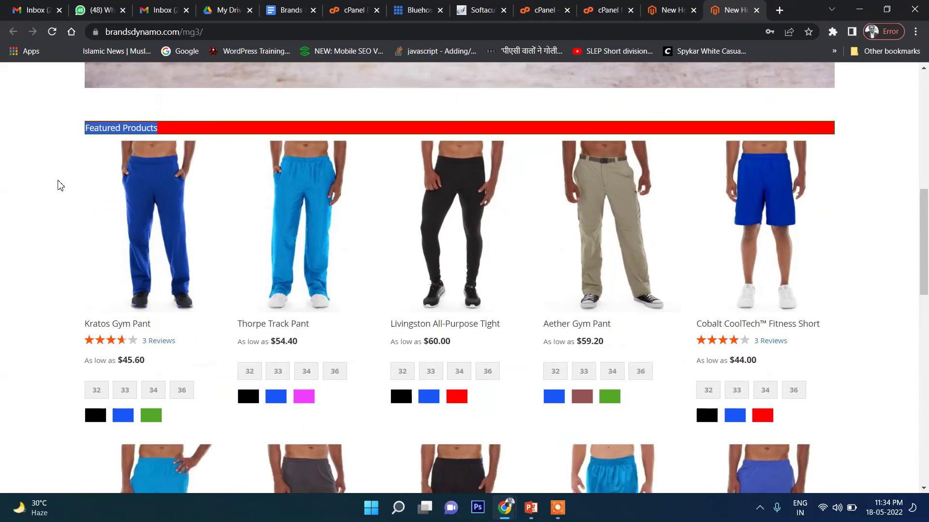
scroll(87, 205, "down", 5)
scroll(85, 214, "up", 15)
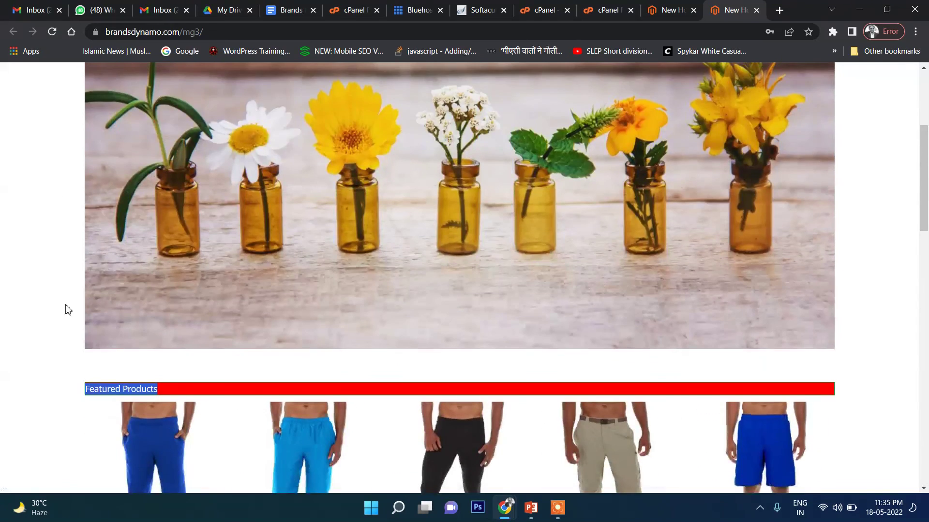
left_click(92, 400)
scroll(87, 341, "down", 1)
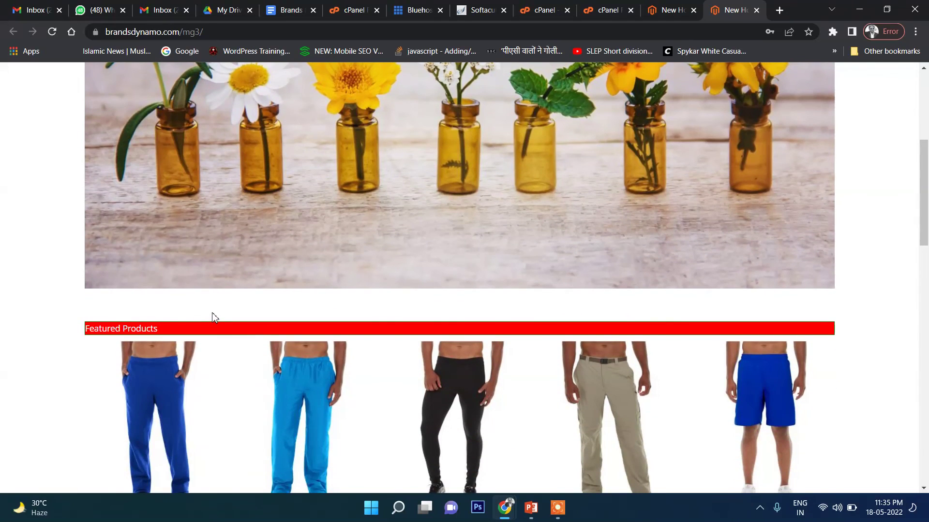
scroll(210, 305, "up", 5)
scroll(486, 249, "down", 3)
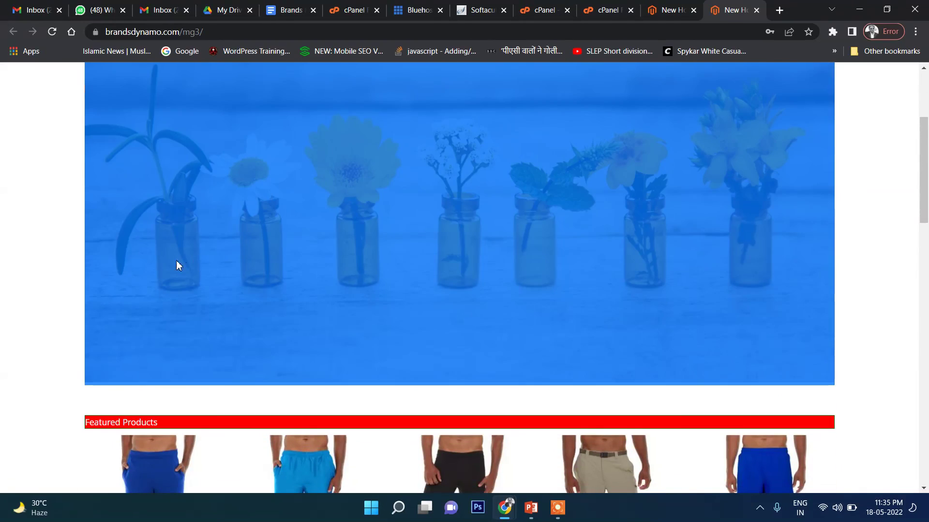
scroll(48, 295, "down", 12)
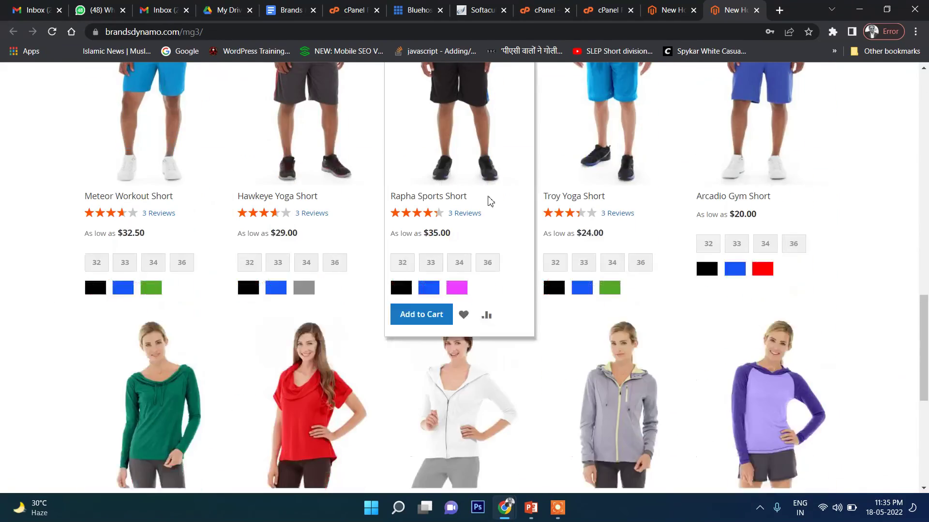
scroll(504, 179, "down", 5)
scroll(845, 246, "up", 5)
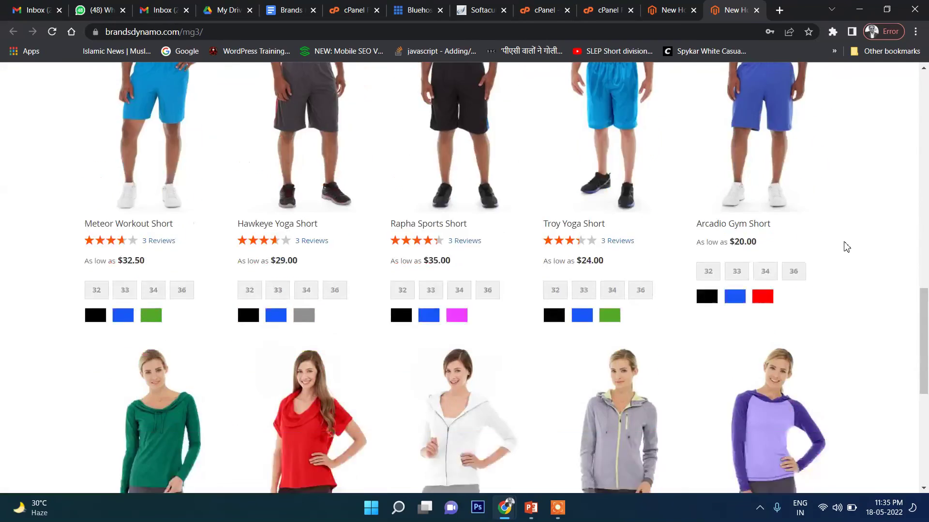
scroll(845, 246, "up", 20)
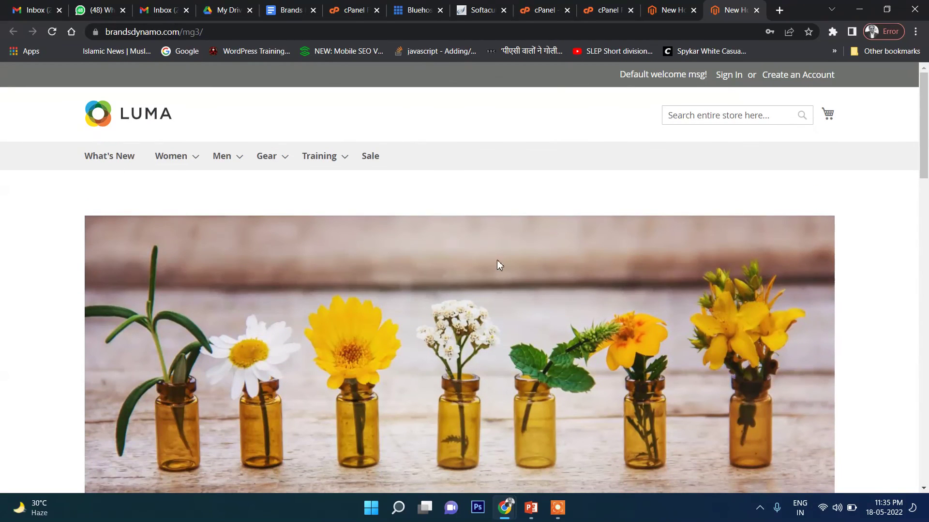
- Inspect the Featured Products heading bar again and look over the storefront home page down to the footer
triple_click(2, 233)
left_click(2, 236)
scroll(20, 234, "down", 12)
scroll(85, 231, "up", 4)
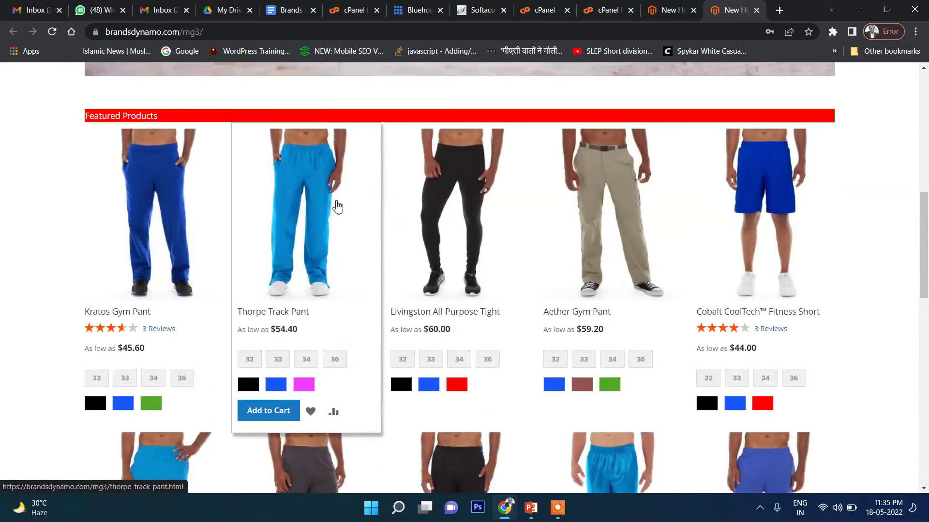
scroll(337, 207, "up", 1)
left_click_drag(164, 184, 31, 189)
left_click(76, 192)
left_click(51, 186)
left_click(44, 189)
left_click_drag(193, 188, 72, 185)
left_click(13, 192)
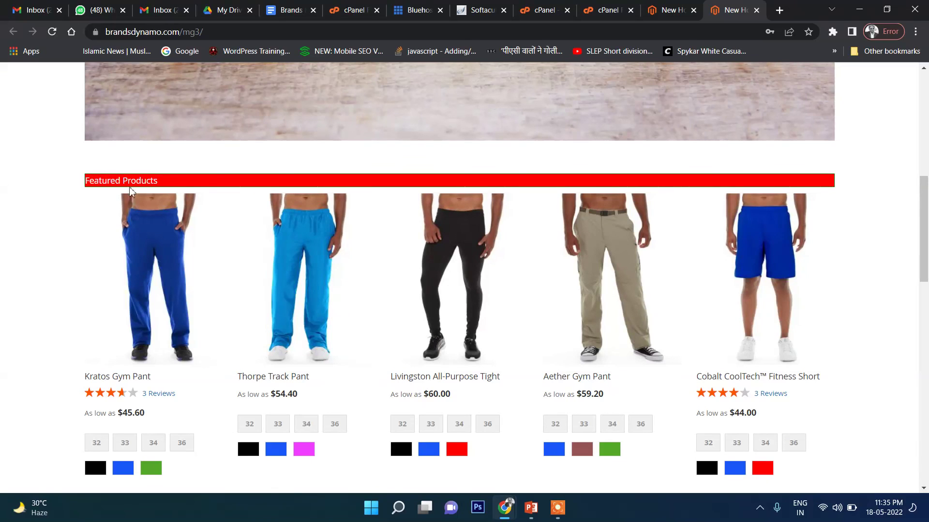
left_click_drag(158, 181, 36, 180)
left_click(40, 182)
scroll(842, 244, "down", 15)
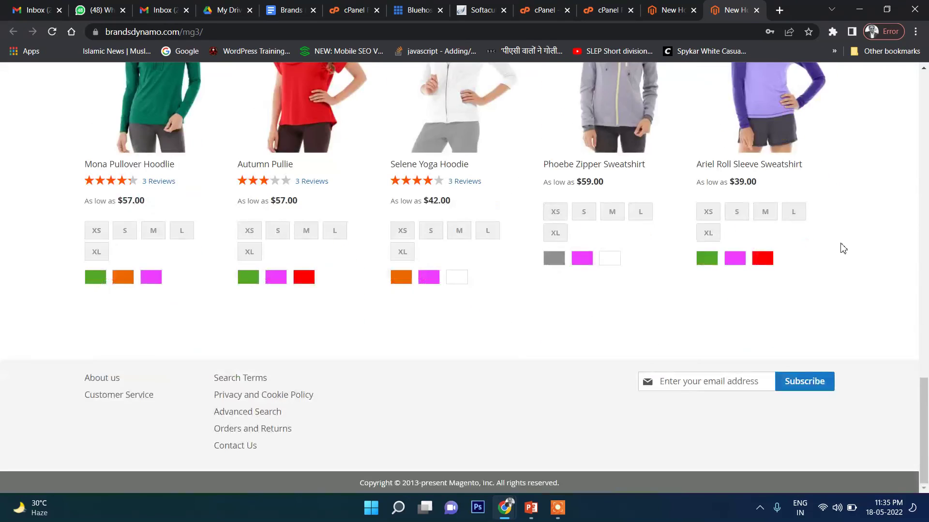
scroll(839, 247, "up", 15)
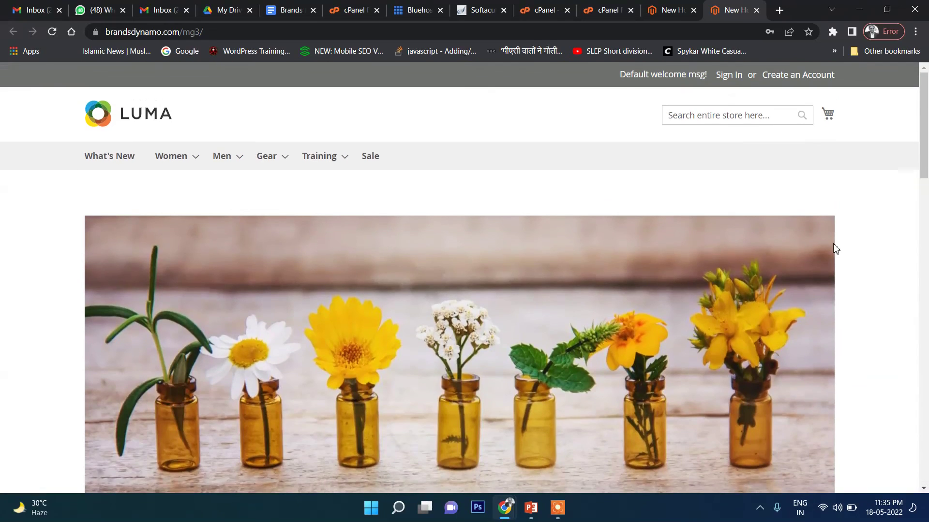